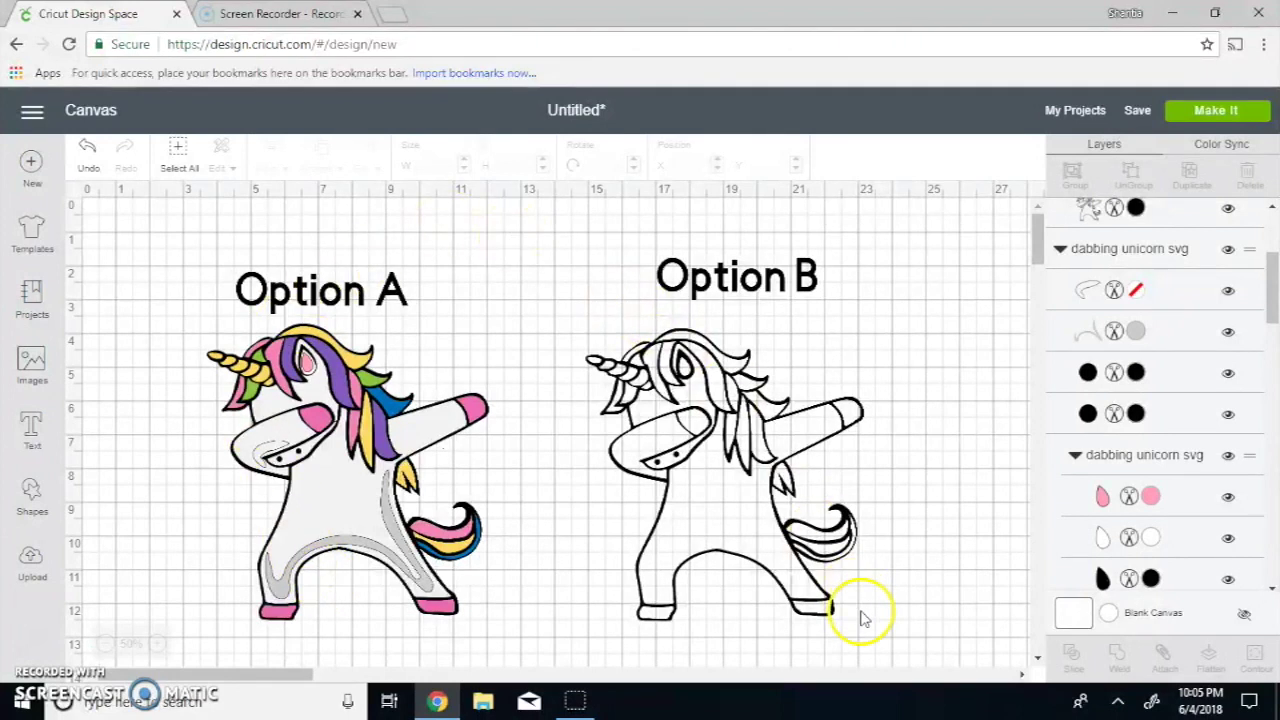
# - Leave both unicorn designs deselected and open the cut-mat preview for the whole project
pyautogui.click(813, 527)
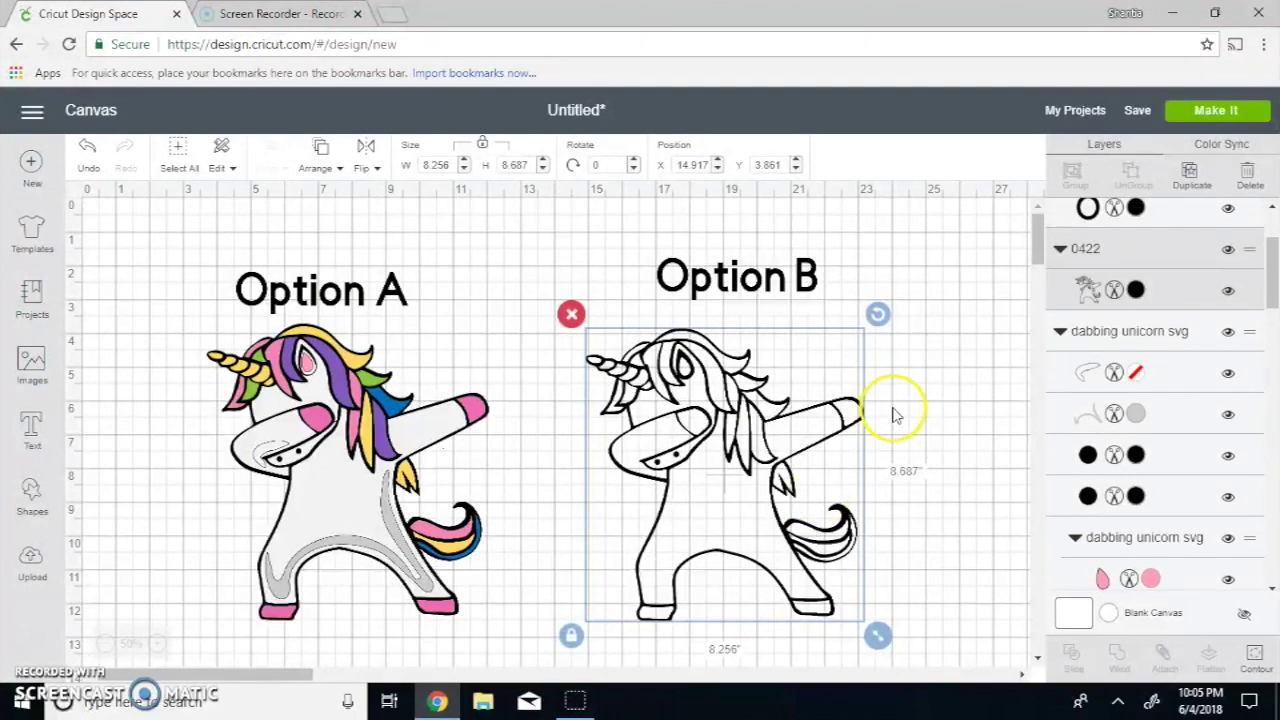
pyautogui.click(923, 380)
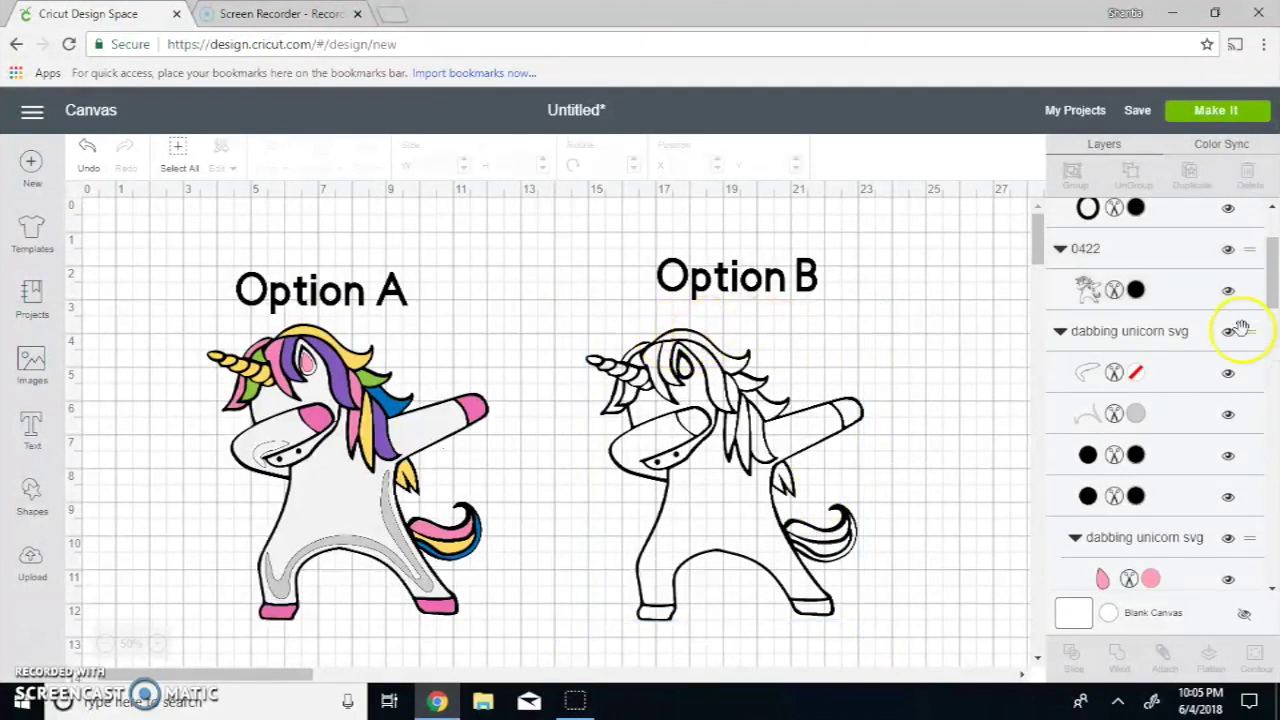
pyautogui.click(1207, 105)
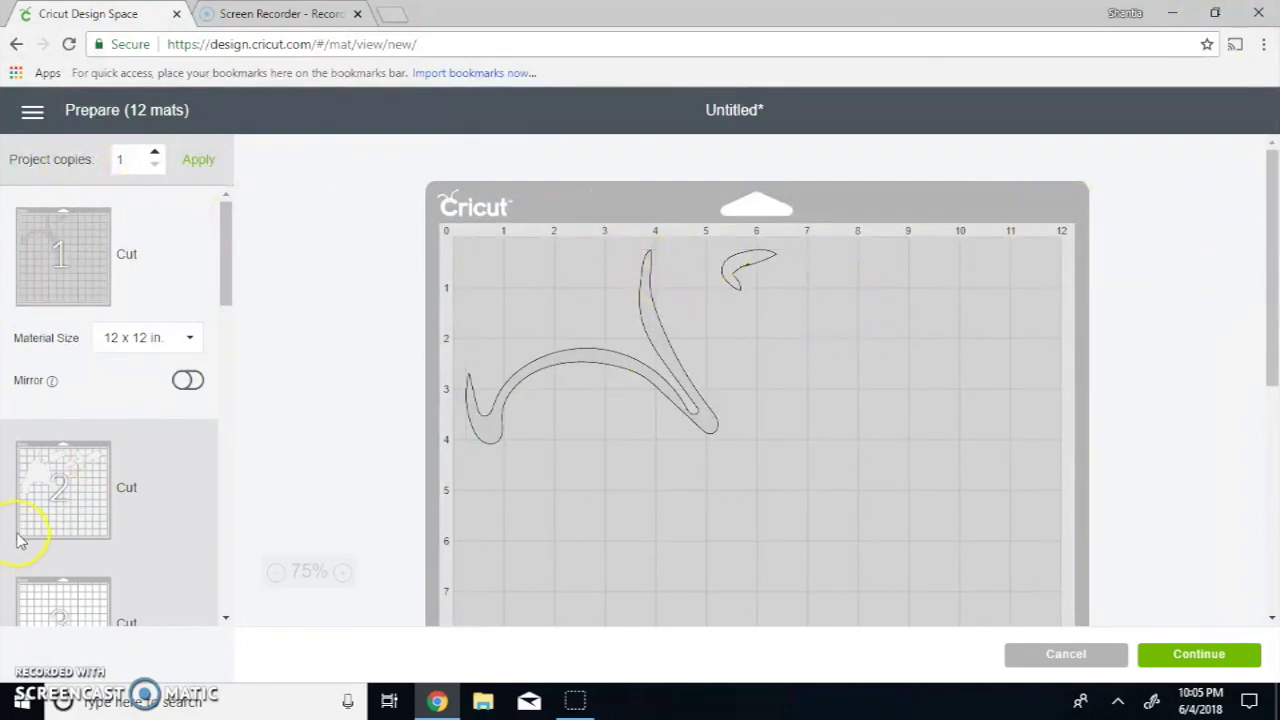
# - Examine the pieces on mats 2 and 3 of the cut preview
pyautogui.click(78, 485)
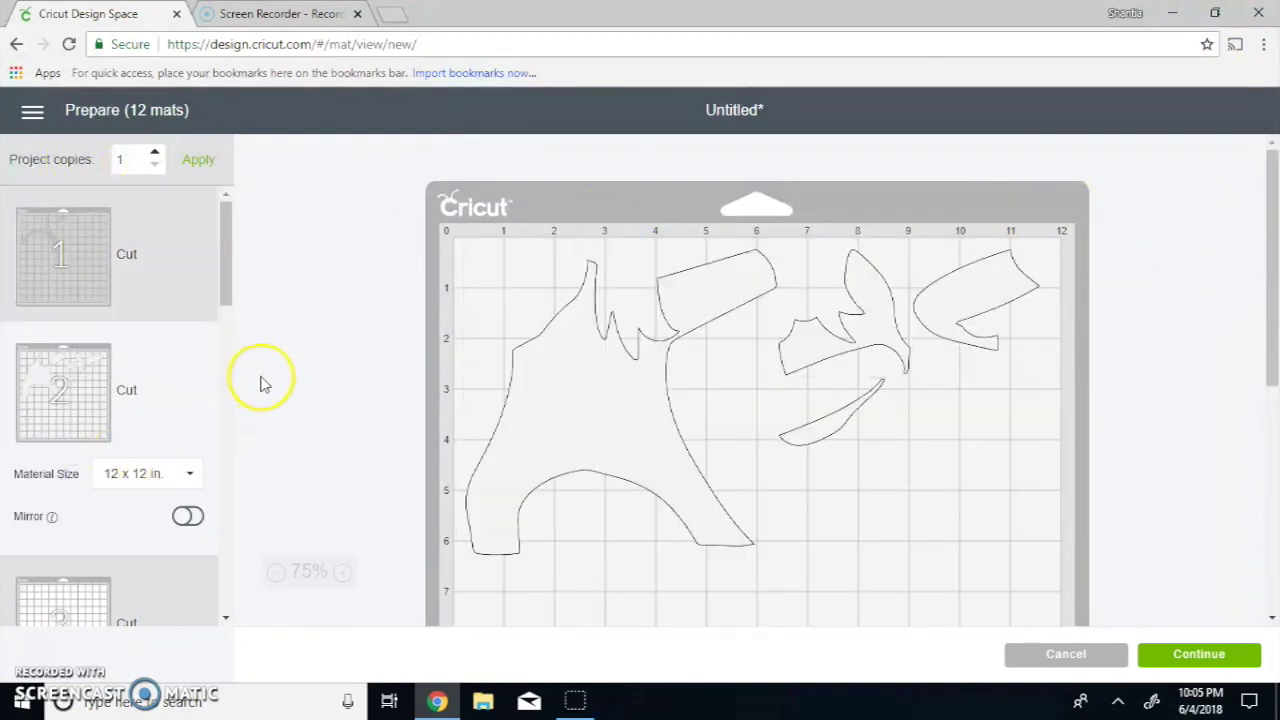
pyautogui.scroll(-3, 258, 365)
pyautogui.scroll(-1, 258, 365)
pyautogui.scroll(-4, 229, 400)
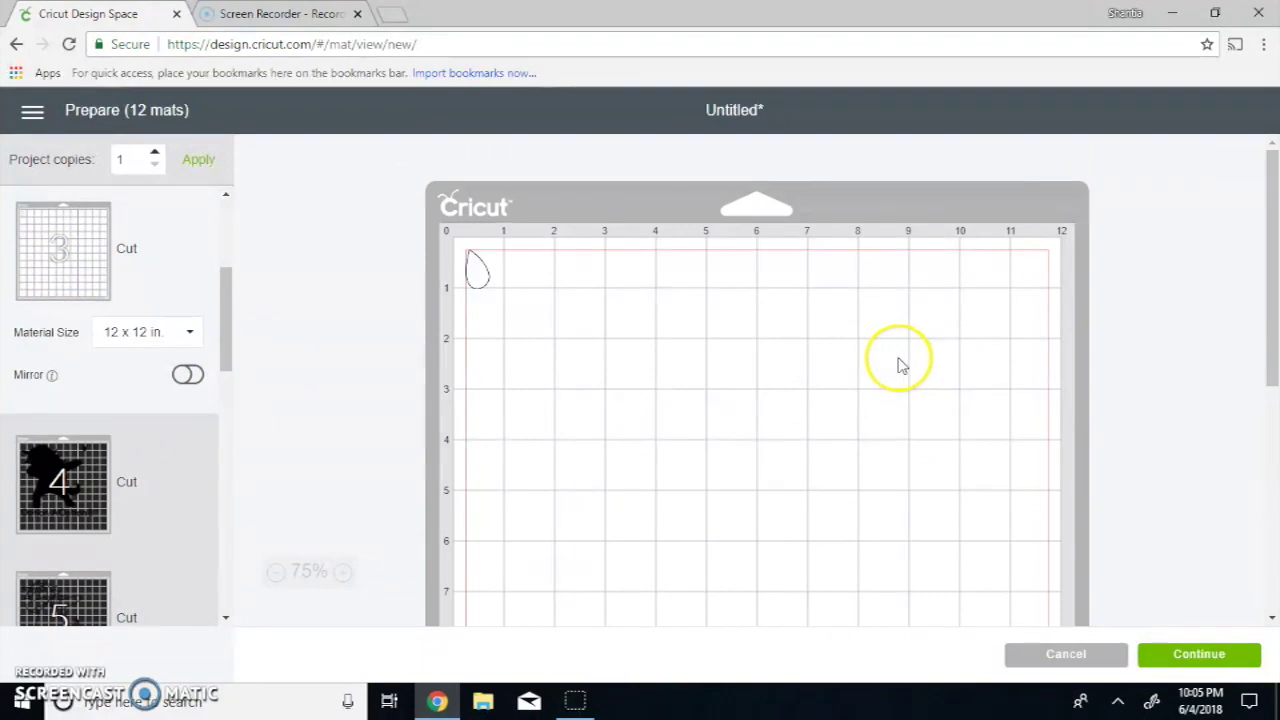
pyautogui.scroll(-1, 898, 365)
pyautogui.scroll(2, 229, 340)
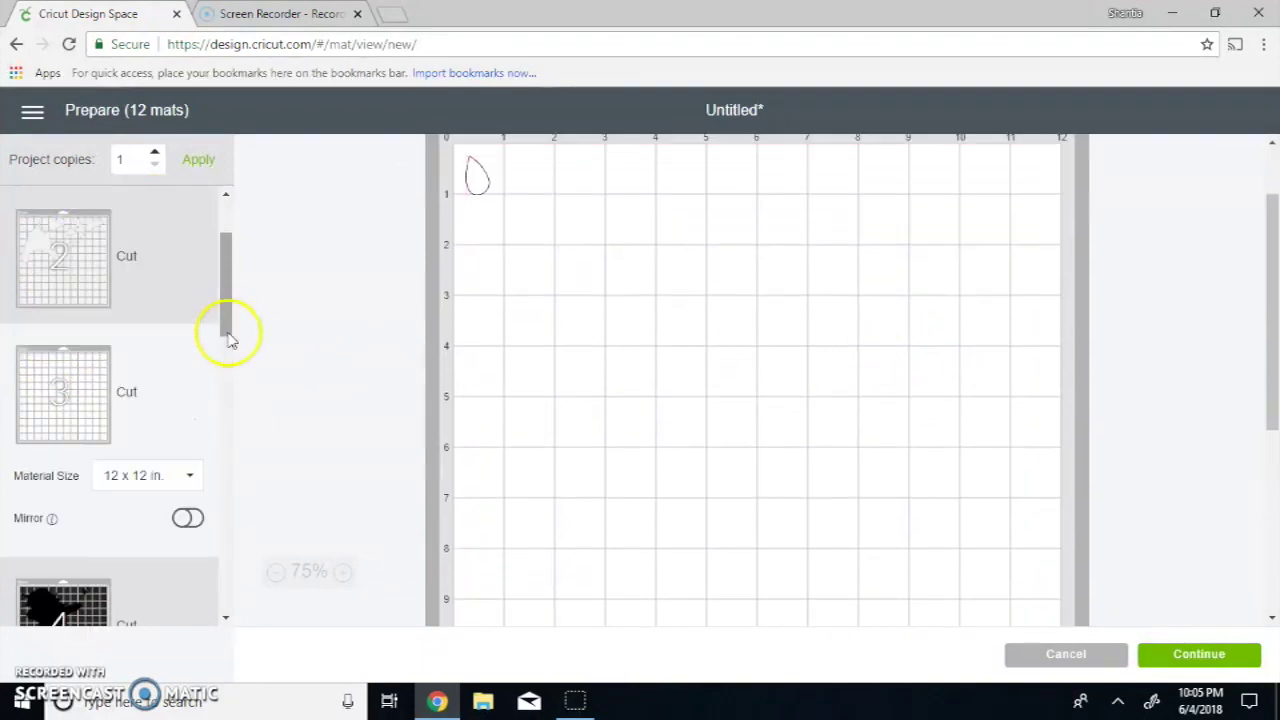
pyautogui.scroll(2, 229, 340)
pyautogui.scroll(-3, 229, 340)
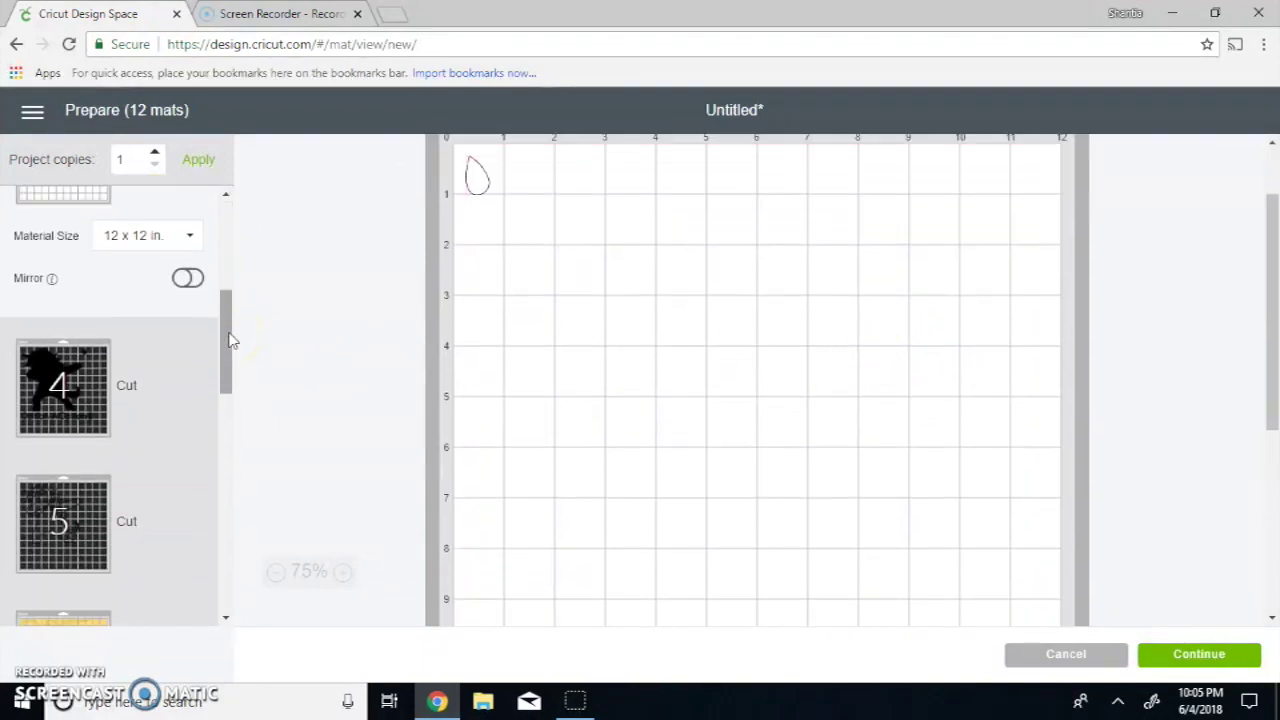
# - Examine the two black mats, 4 and 5, including the full unicorn silhouette and outline
pyautogui.click(54, 372)
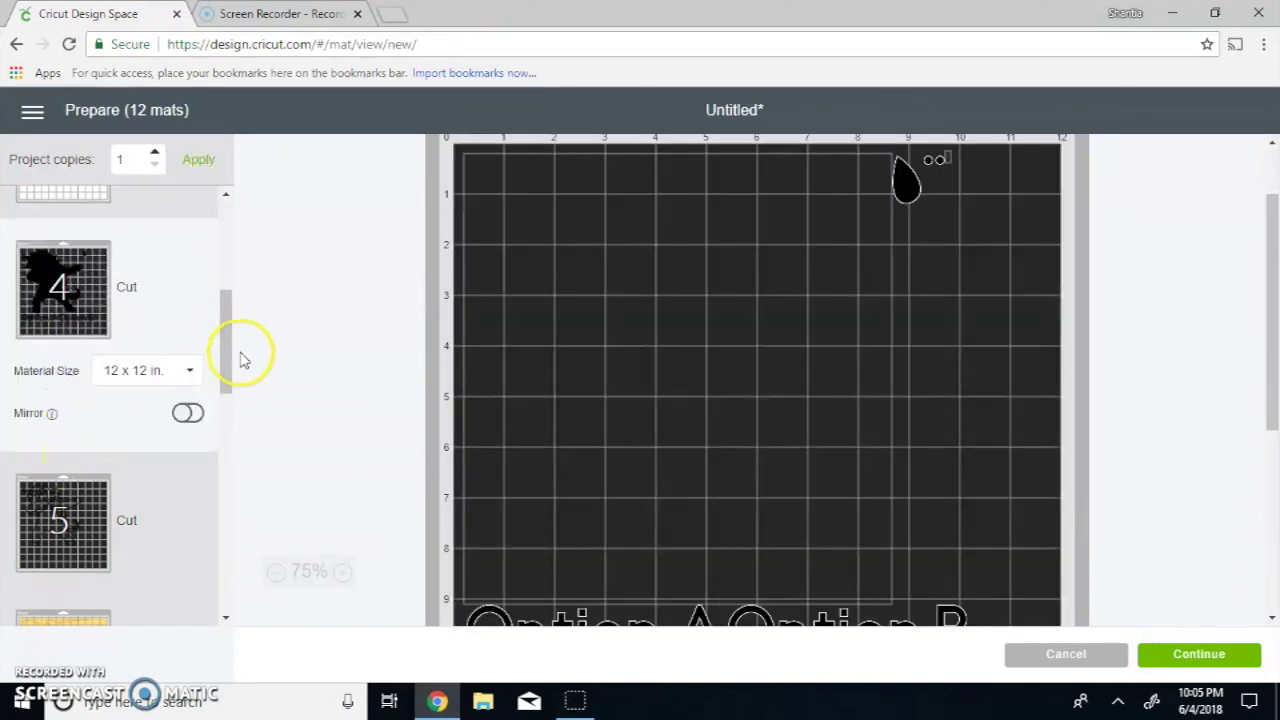
pyautogui.scroll(-3, 254, 365)
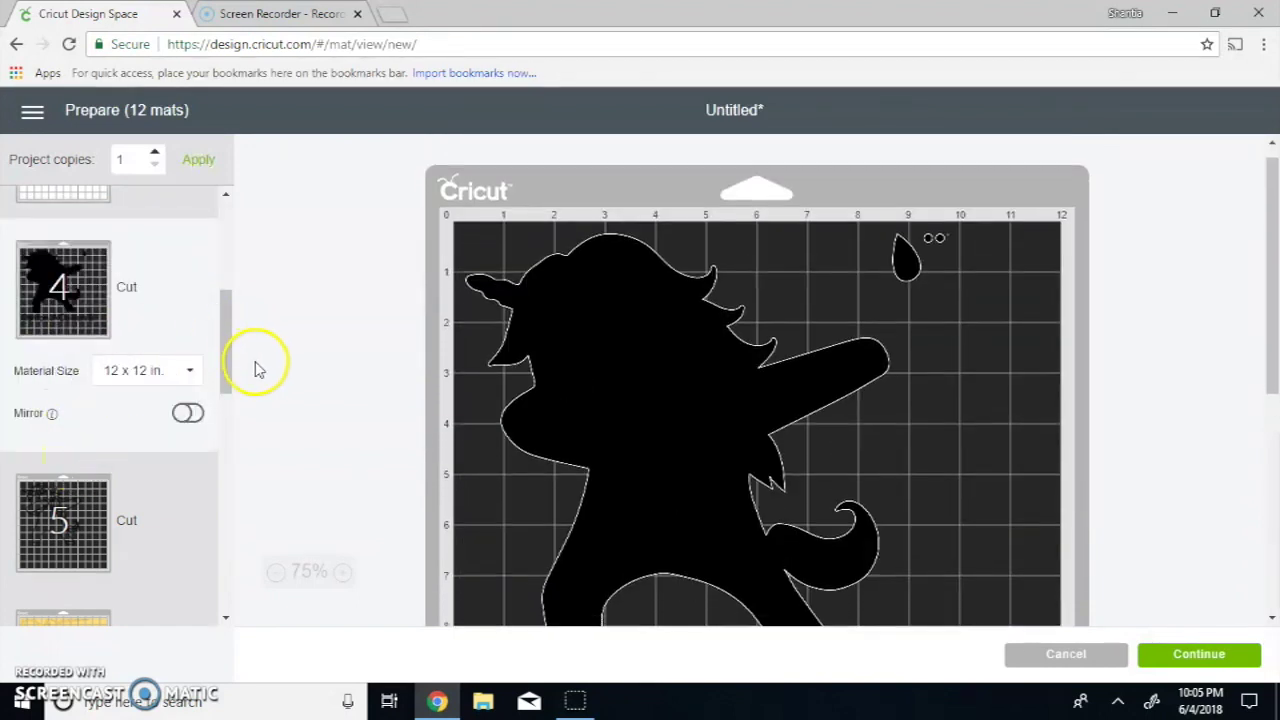
pyautogui.click(32, 515)
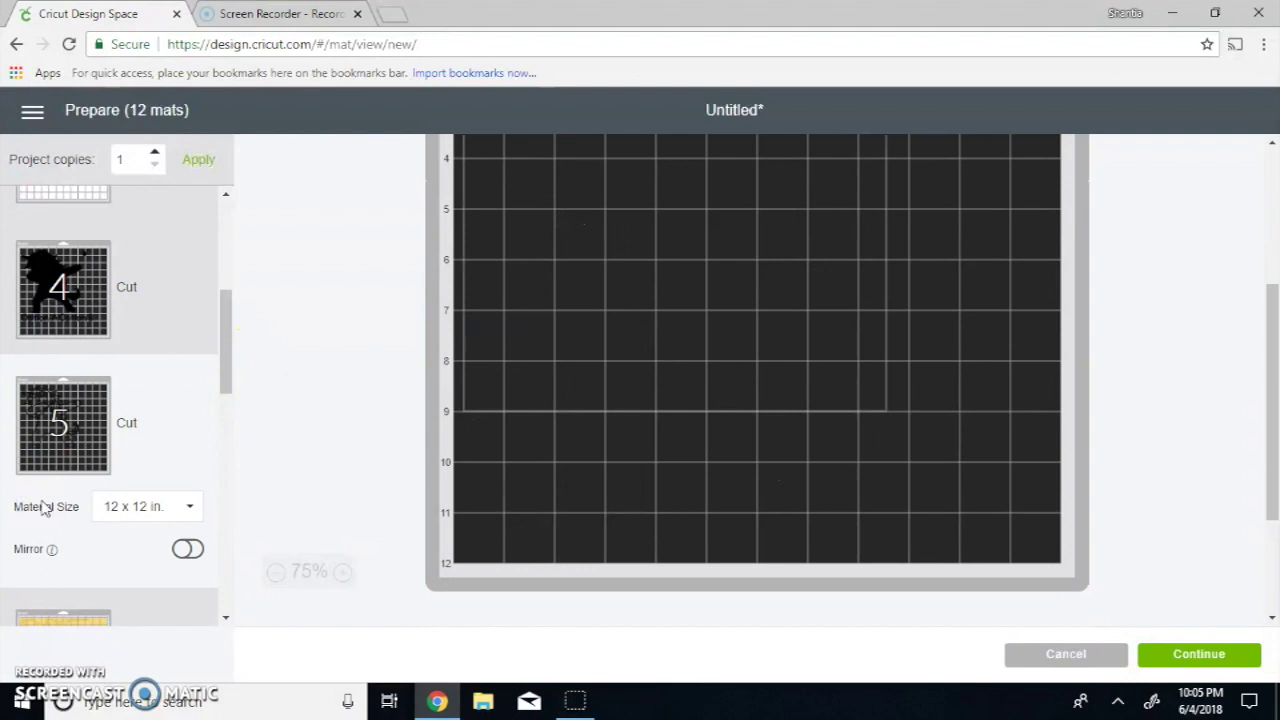
pyautogui.scroll(-3, 175, 406)
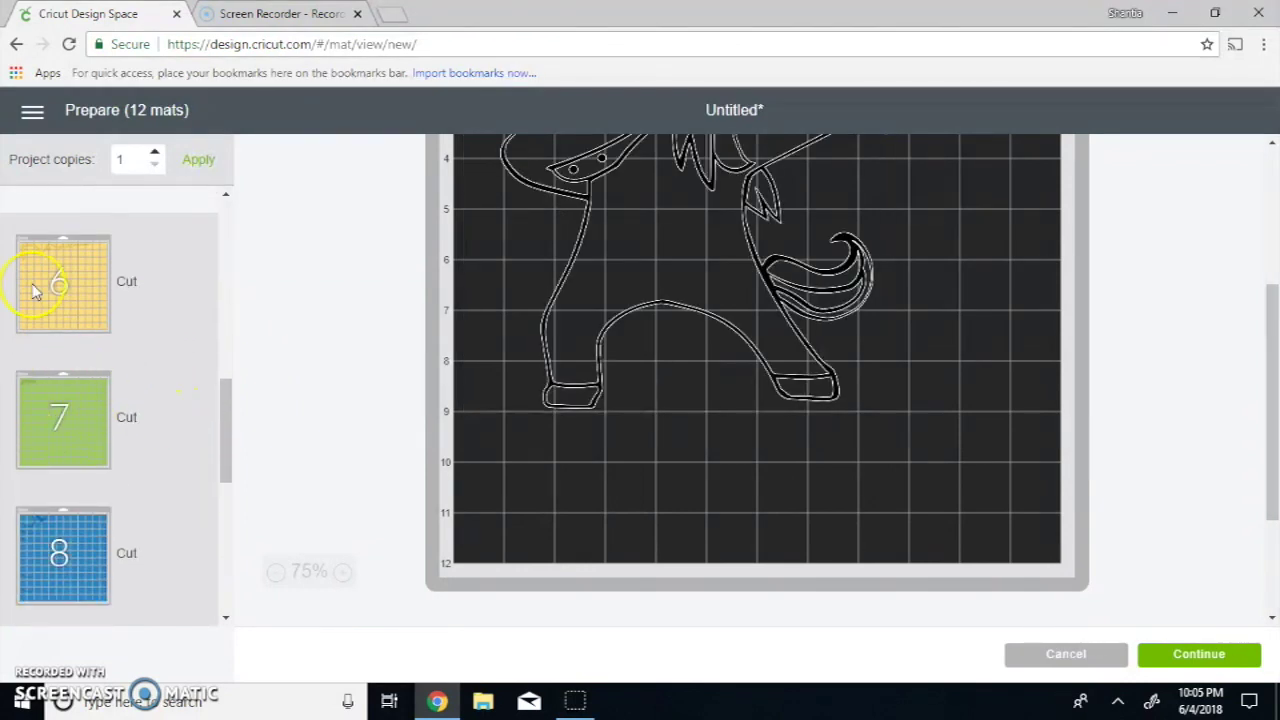
# - On the yellow mat 6, move the two largest horn pieces down out of the row, to about 6 in across and 2 in down
pyautogui.click(35, 289)
pyautogui.scroll(3, 463, 350)
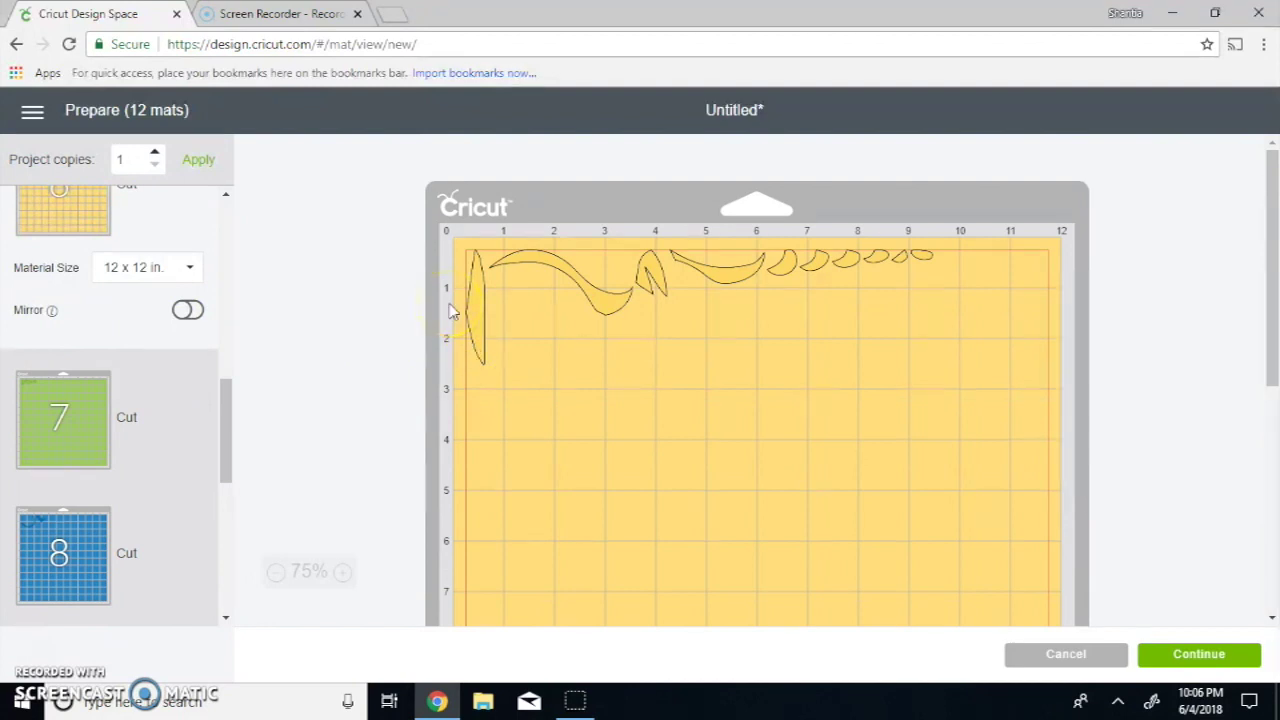
pyautogui.click(1260, 271)
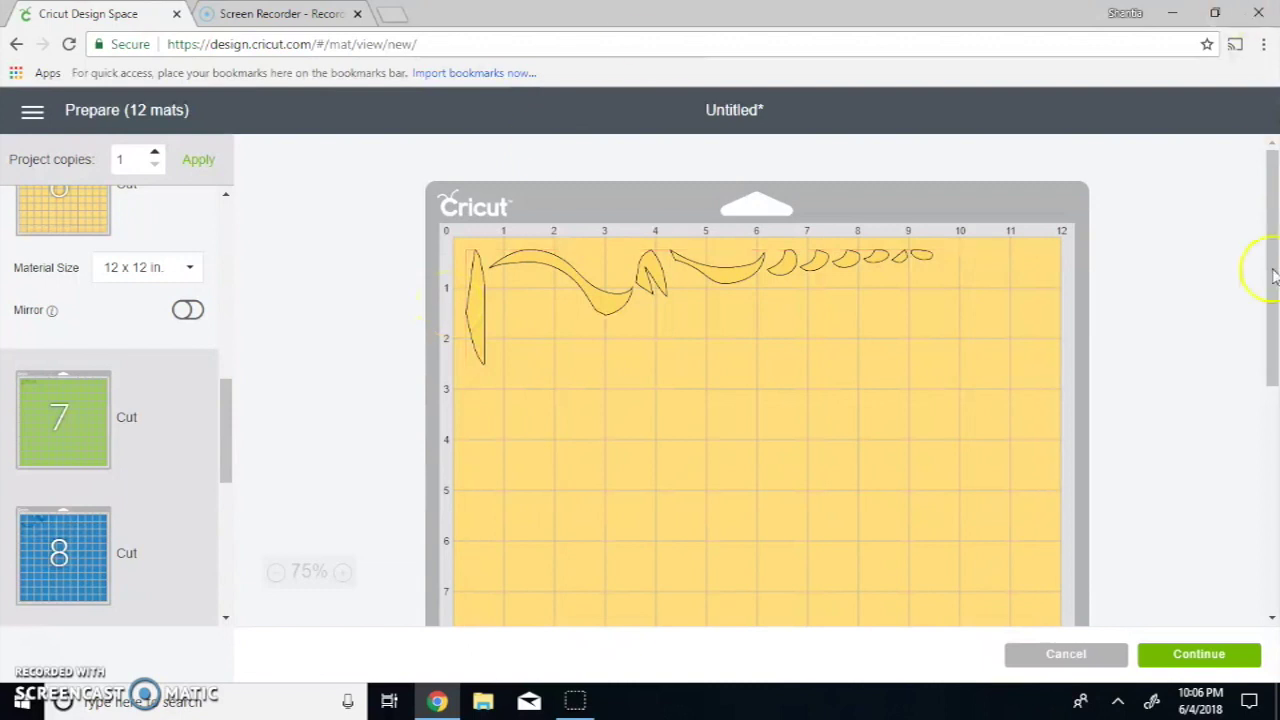
pyautogui.click(955, 281)
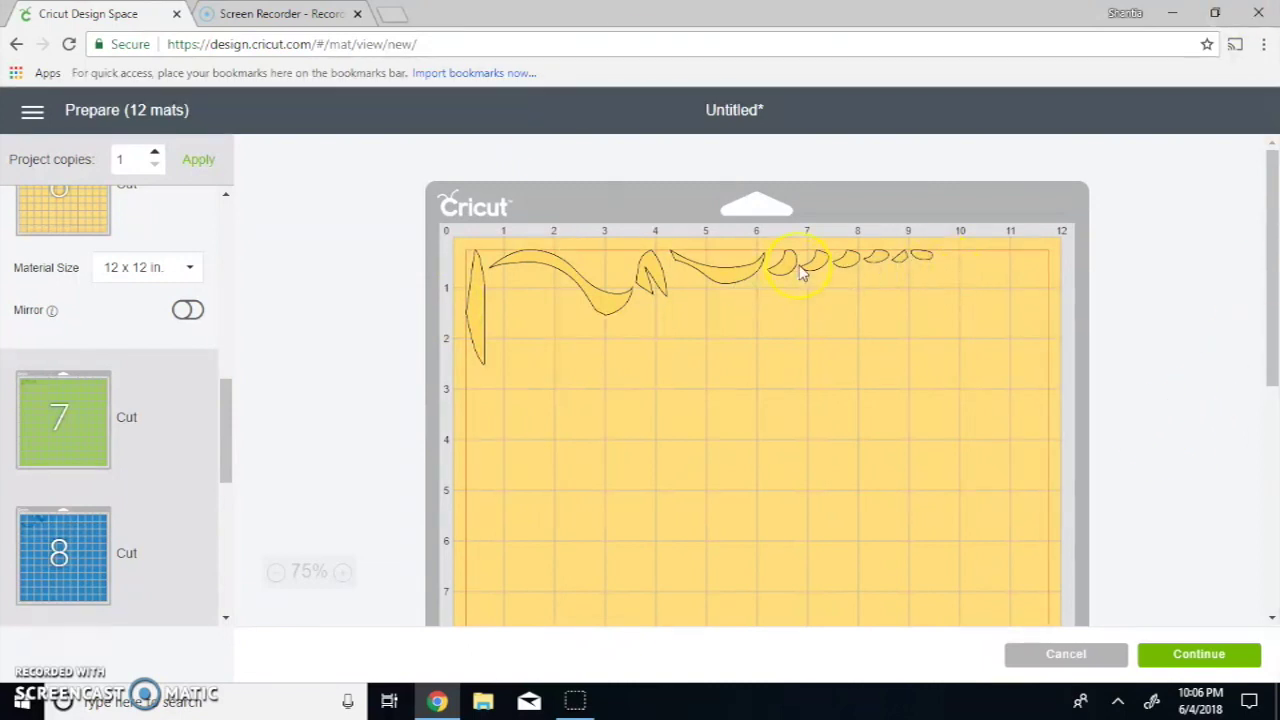
pyautogui.moveTo(790, 277); pyautogui.dragTo(903, 256)
pyautogui.moveTo(780, 278); pyautogui.dragTo(751, 326)
pyautogui.moveTo(808, 277); pyautogui.dragTo(783, 316)
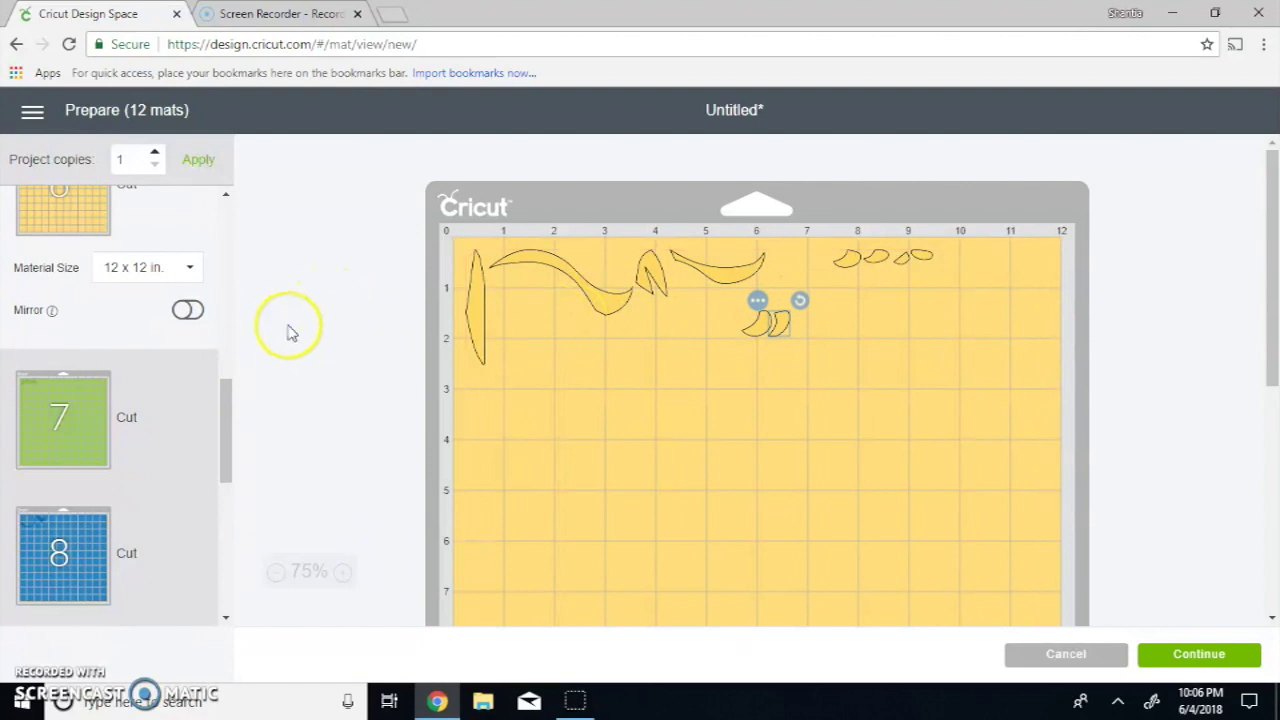
# - On the blue mat 8, move the hair piece up near the mat's upper edge and shift the curved tail piece slightly down
pyautogui.click(10, 515)
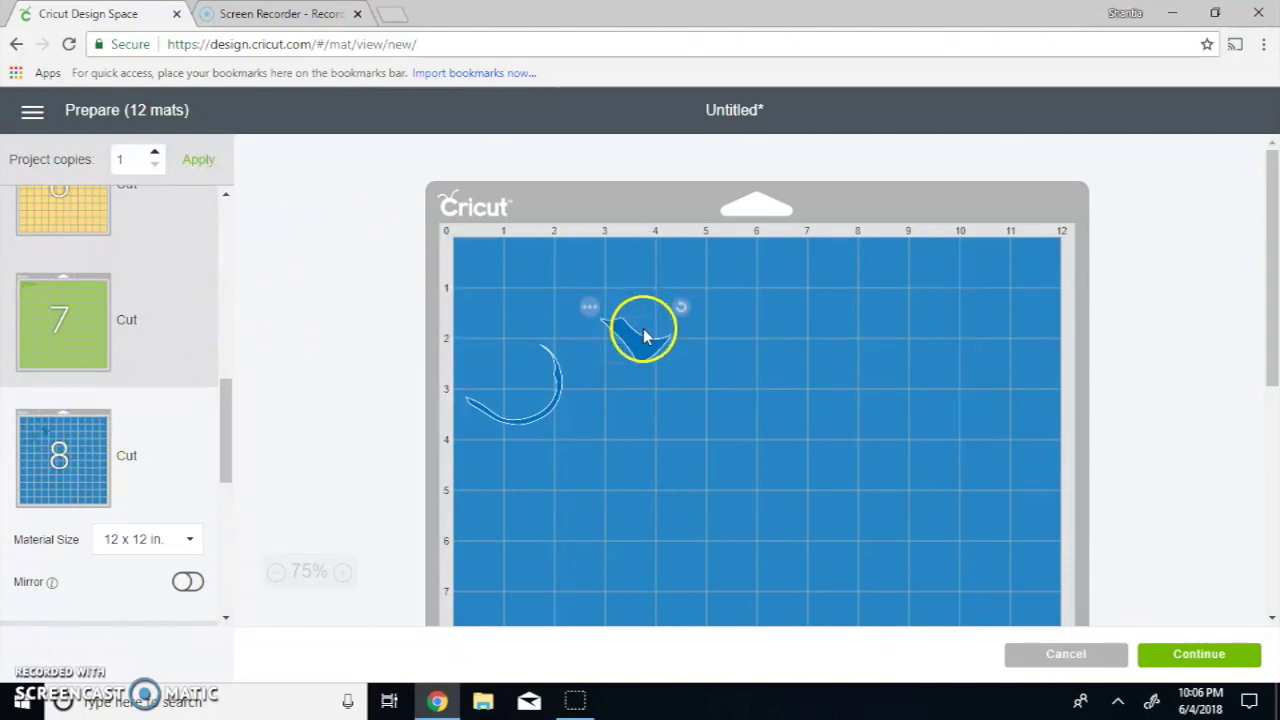
pyautogui.moveTo(640, 355); pyautogui.dragTo(578, 285)
pyautogui.click(557, 400)
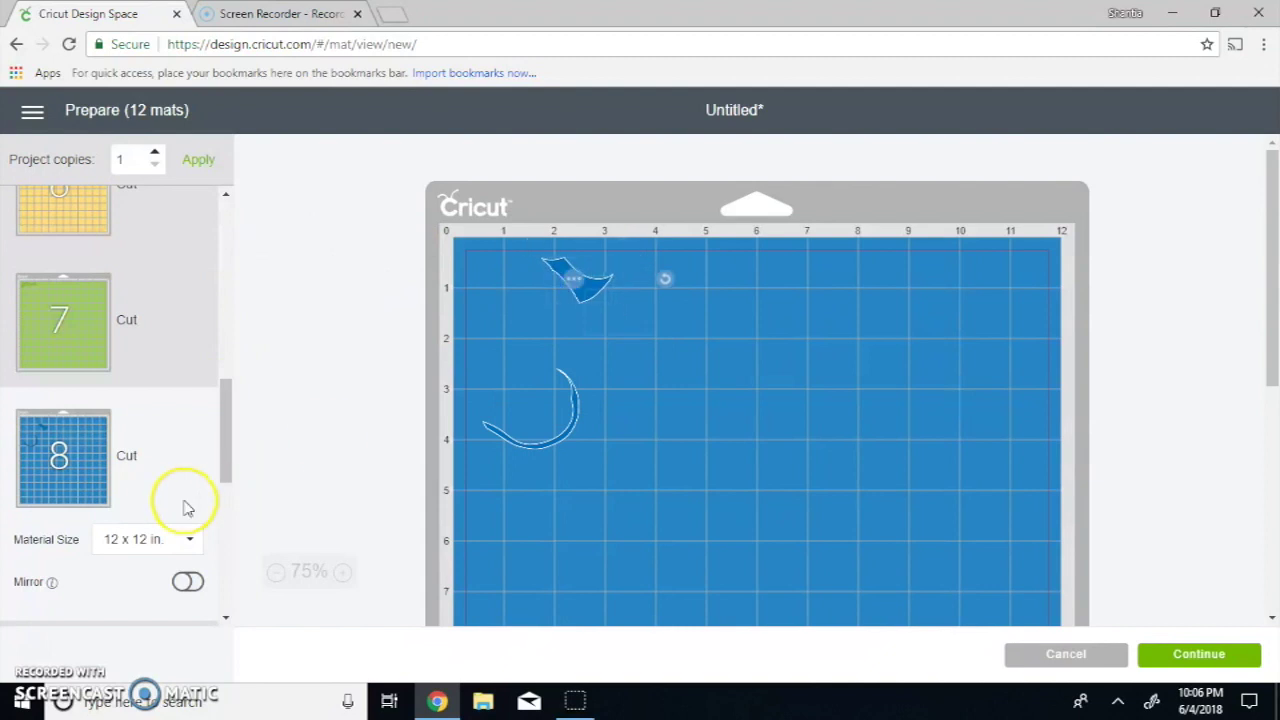
# - Examine the pieces on the purple mat 9 and pink mats 10 and 11, and return to the canvas
pyautogui.scroll(-2, 158, 510)
pyautogui.click(48, 478)
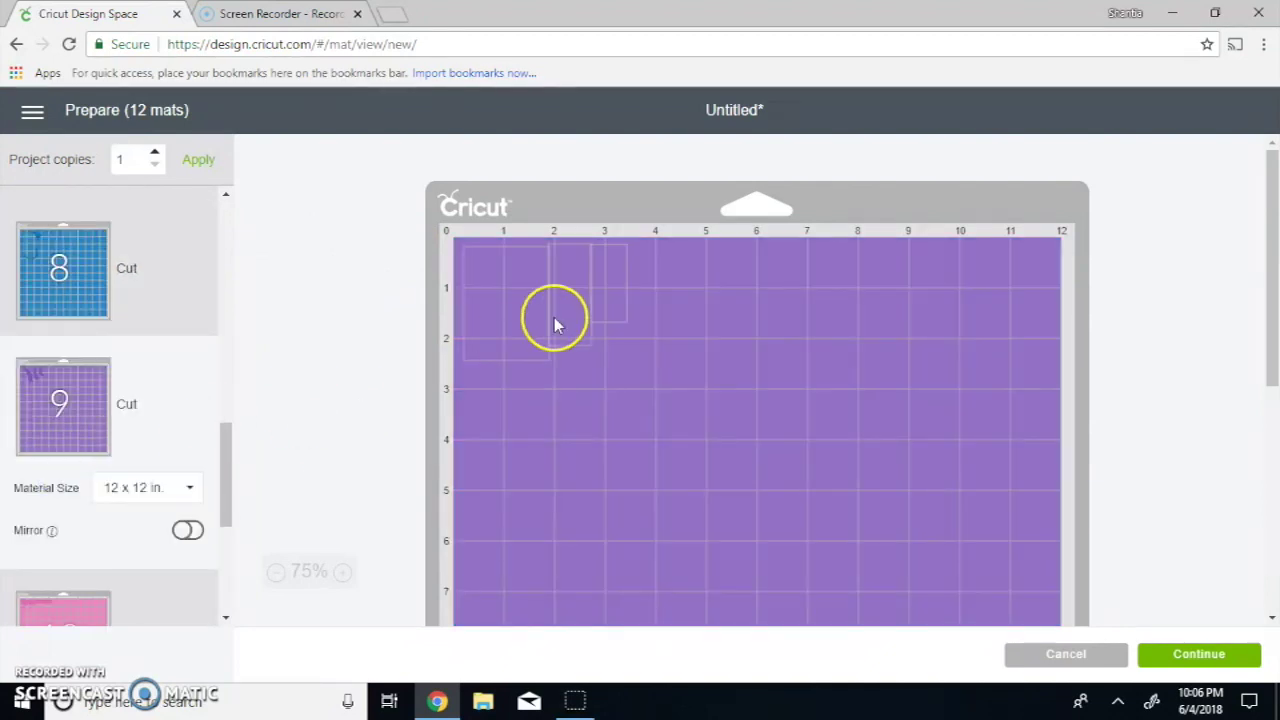
pyautogui.scroll(-2, 145, 458)
pyautogui.scroll(-1, 145, 458)
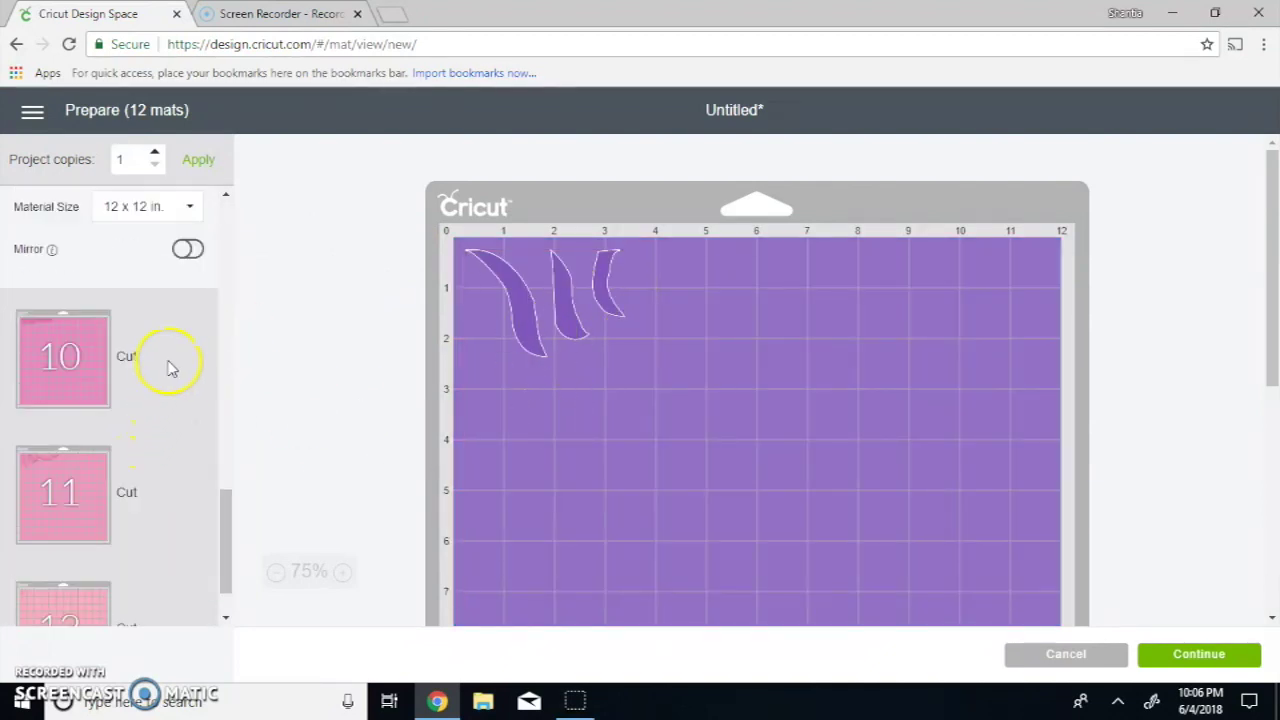
pyautogui.click(101, 374)
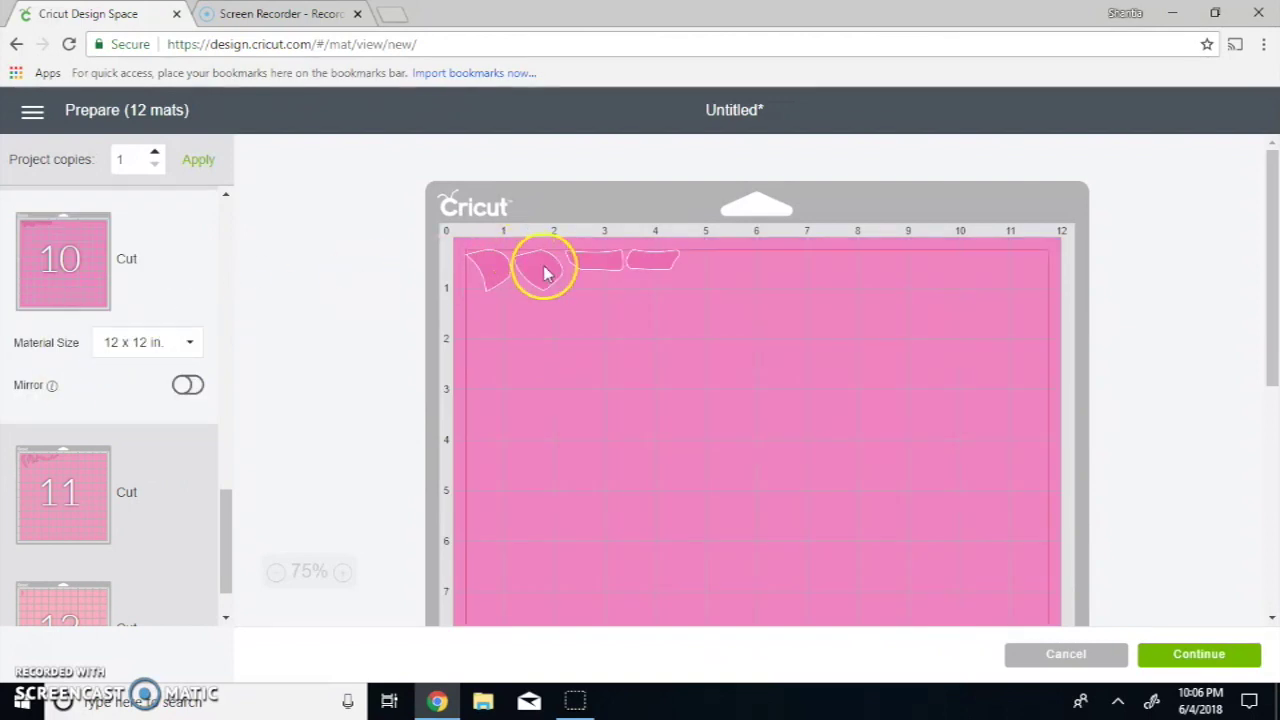
pyautogui.scroll(-1, 66, 374)
pyautogui.click(80, 450)
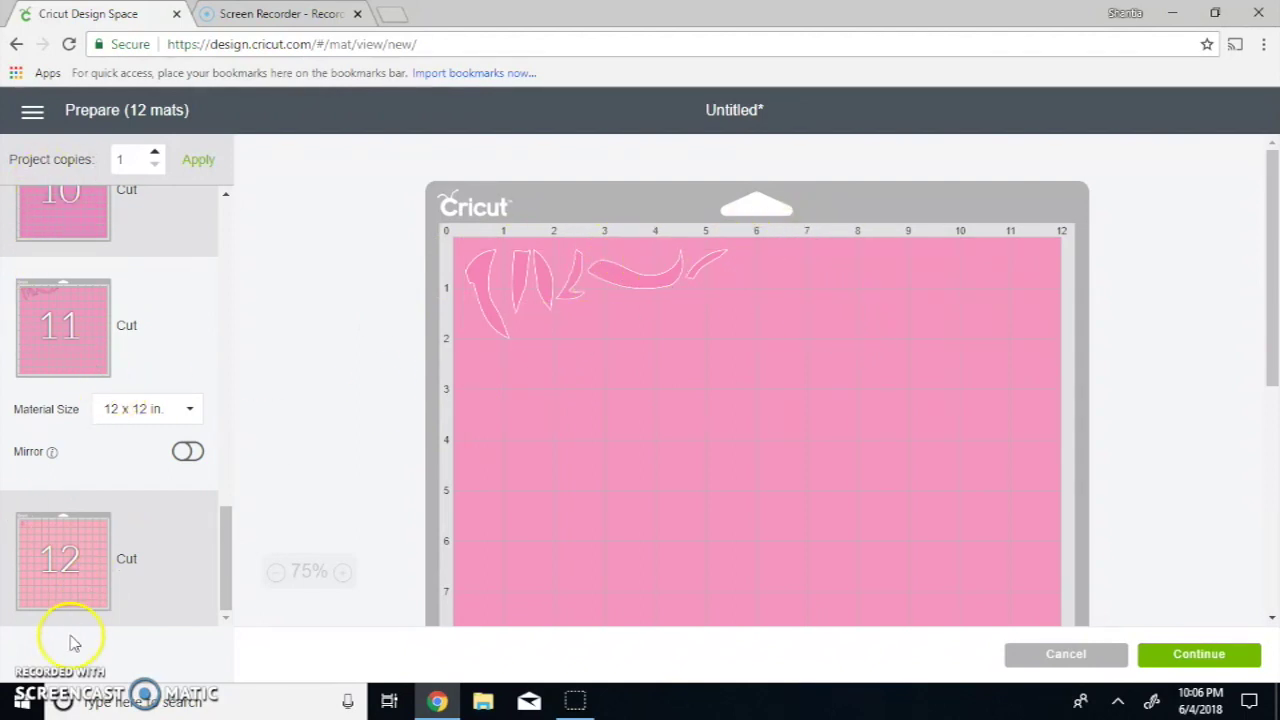
pyautogui.click(1076, 655)
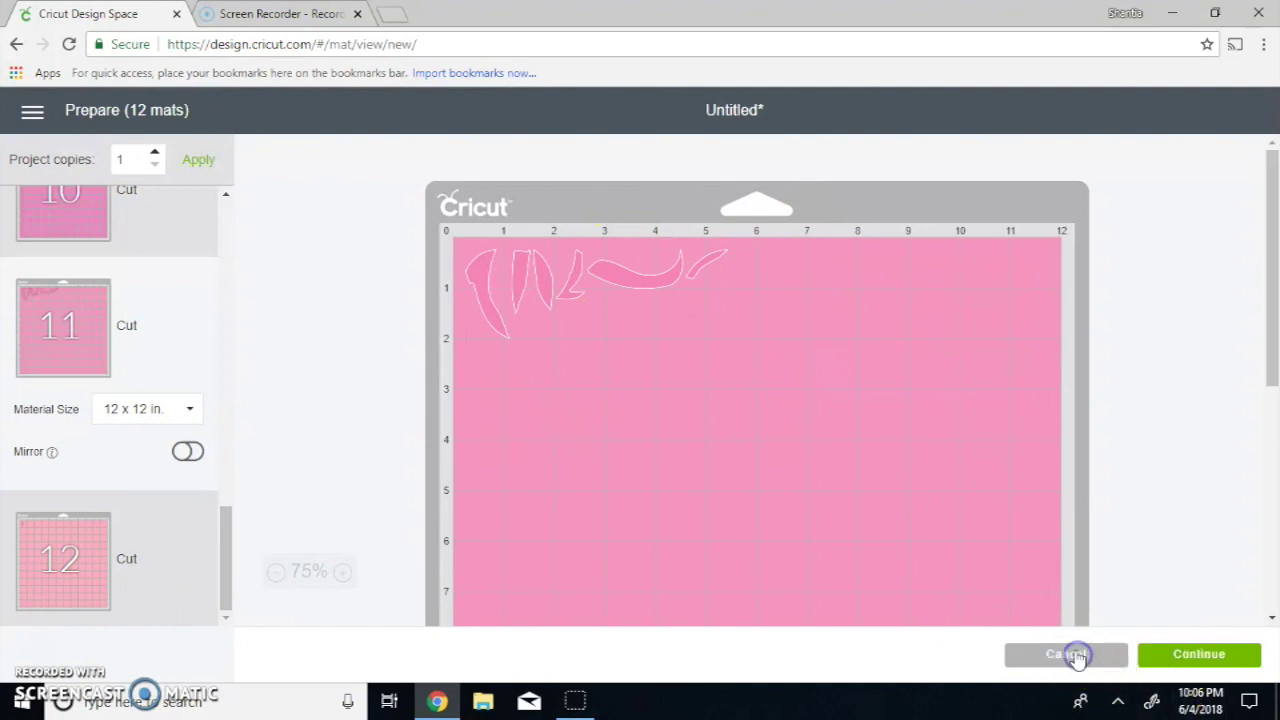
pyautogui.click(1062, 655)
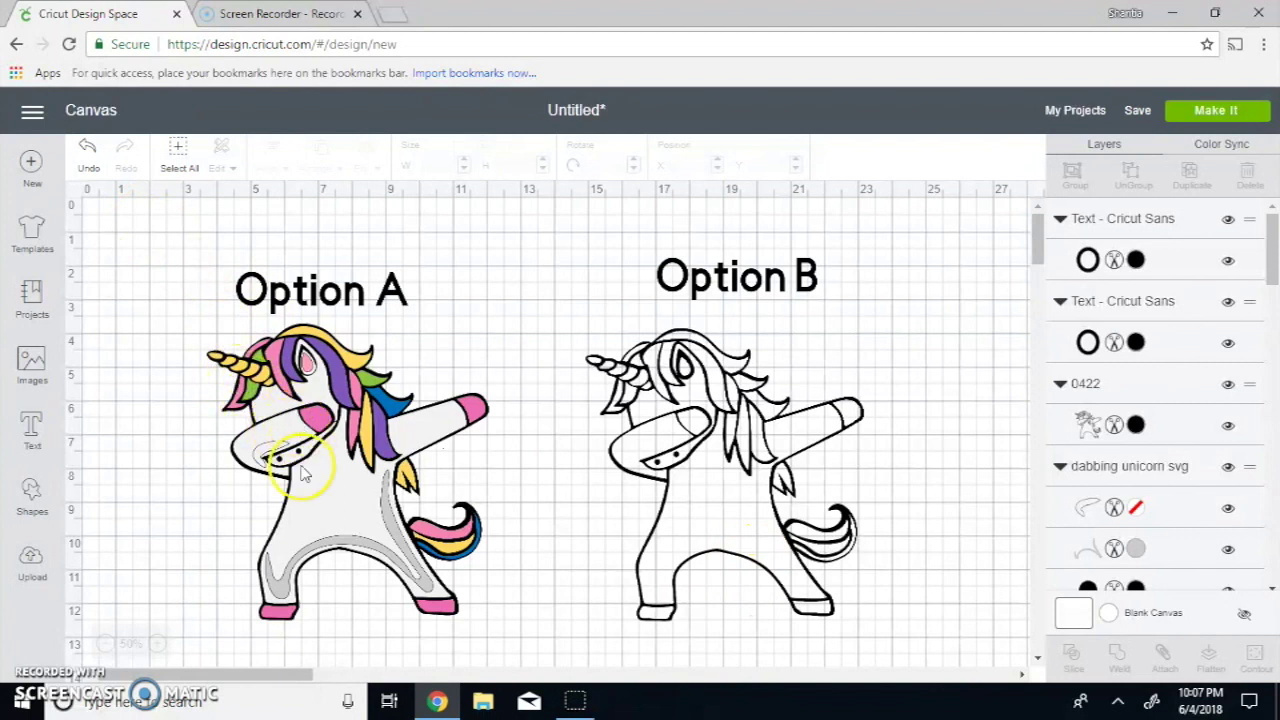
# - Shrink the coloured unicorn to about 3.58 in wide and move it to about X 1.03, Y 2.73
pyautogui.click(315, 418)
pyautogui.moveTo(502, 634); pyautogui.dragTo(328, 460)
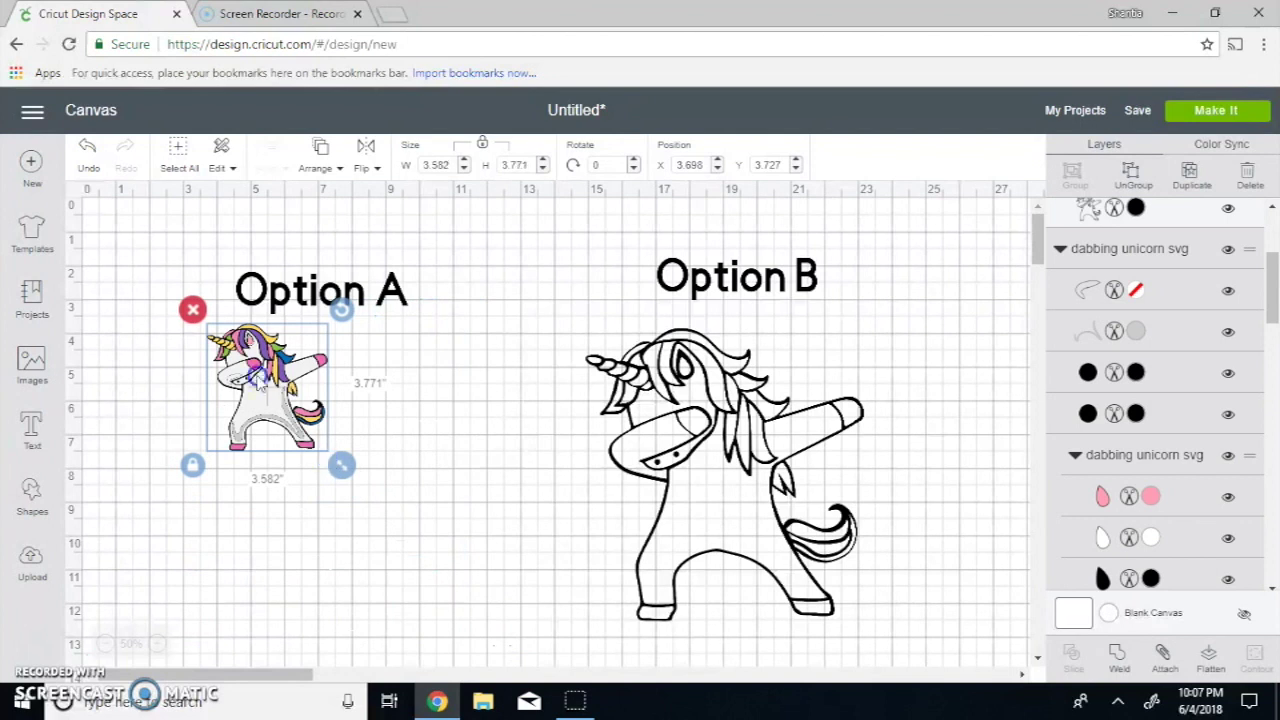
pyautogui.moveTo(371, 350); pyautogui.dragTo(282, 316)
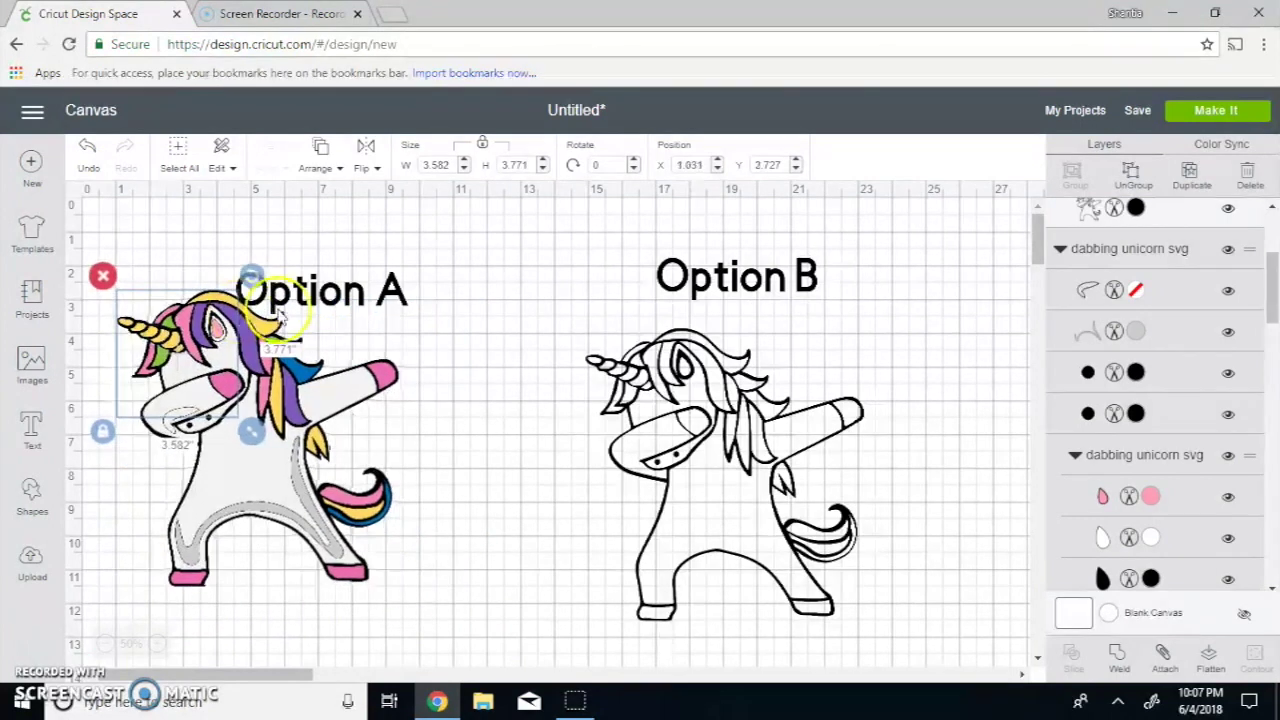
# - Shrink the "Option A" text to about 3.38 in wide and place it above the coloured unicorn at about X 0.42, Y 1.69
pyautogui.click(368, 292)
pyautogui.click(391, 290)
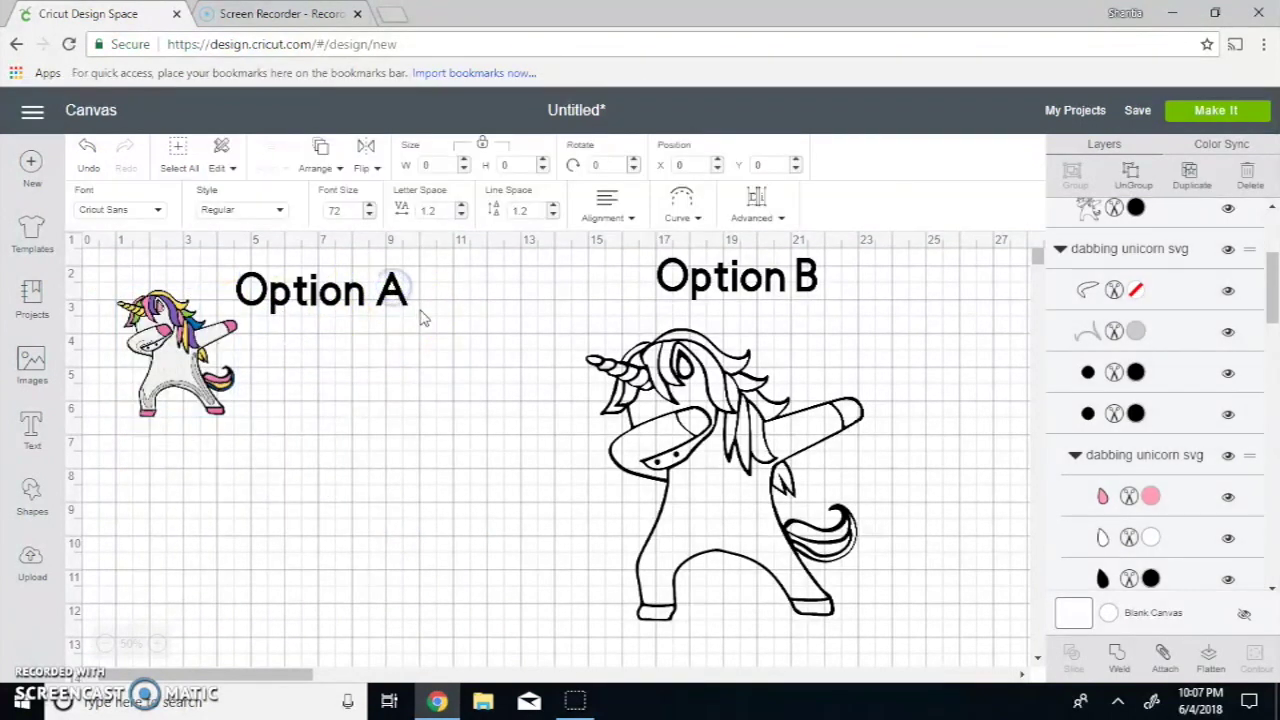
pyautogui.moveTo(420, 325); pyautogui.dragTo(372, 308)
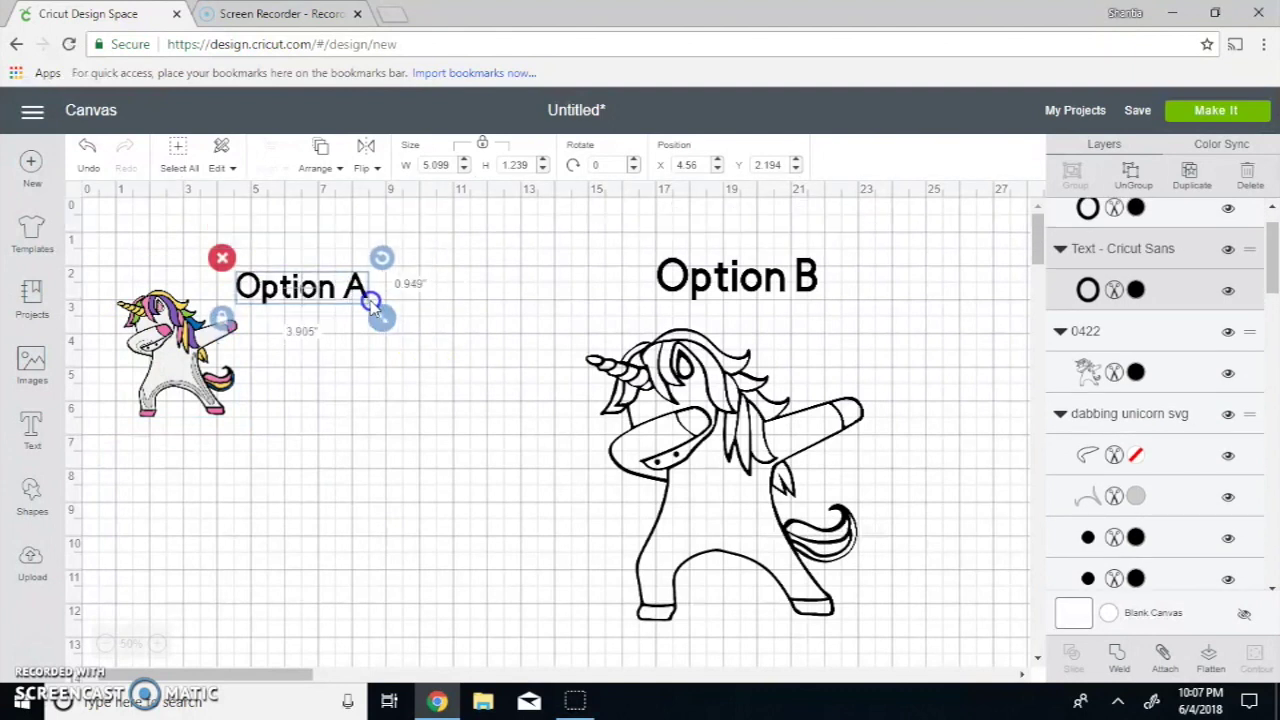
pyautogui.click(220, 277)
pyautogui.moveTo(310, 280); pyautogui.dragTo(142, 272)
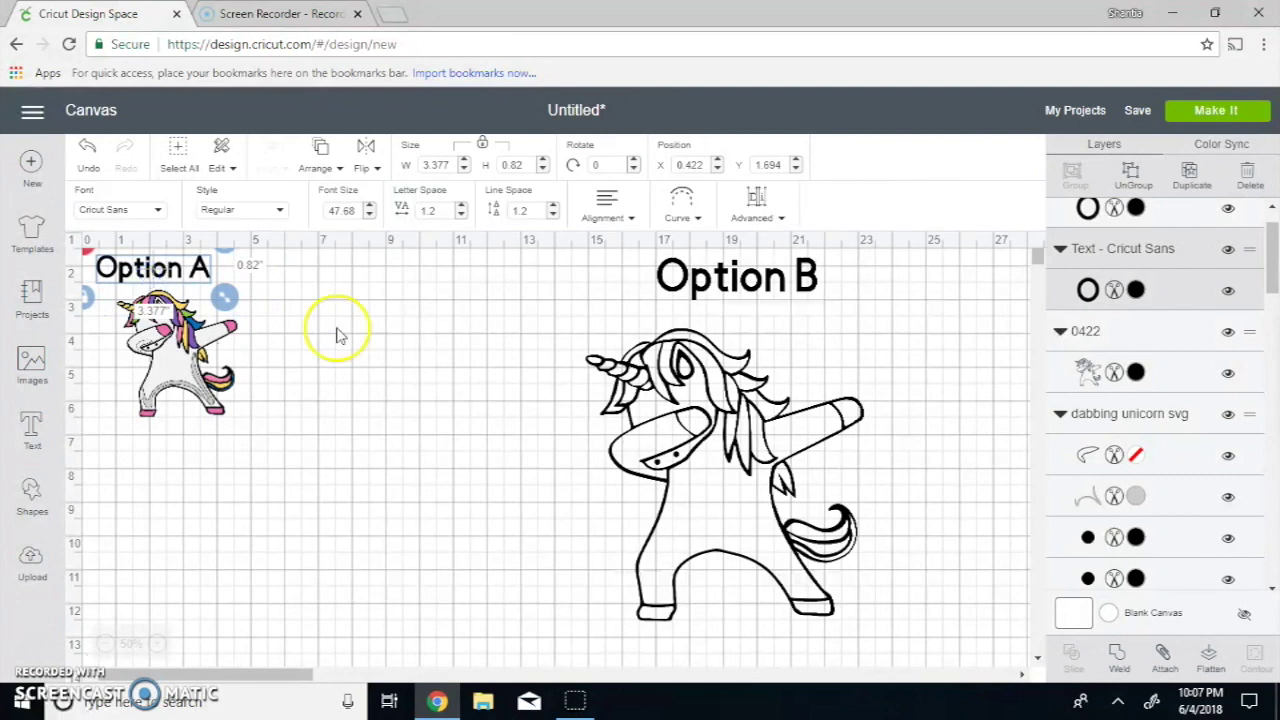
# - Move the black outline unicorn beside the coloured one, to about X 8.28, Y 1.97
pyautogui.click(694, 443)
pyautogui.moveTo(729, 492); pyautogui.dragTo(507, 428)
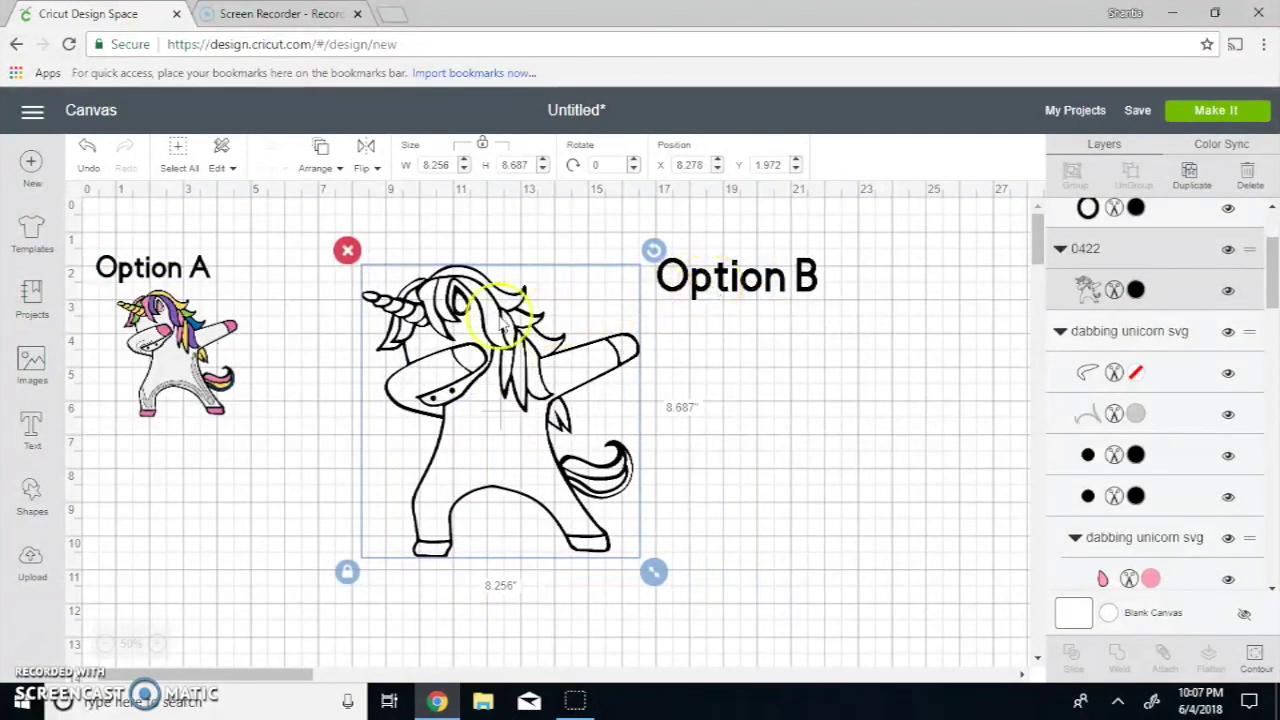
# - Try enlarging and shrinking the coloured unicorn, ending at about 6.14 in wide
pyautogui.keyDown('shift'); pyautogui.click(187, 361); pyautogui.keyUp('shift')
pyautogui.click(187, 361)
pyautogui.moveTo(251, 429); pyautogui.dragTo(325, 553)
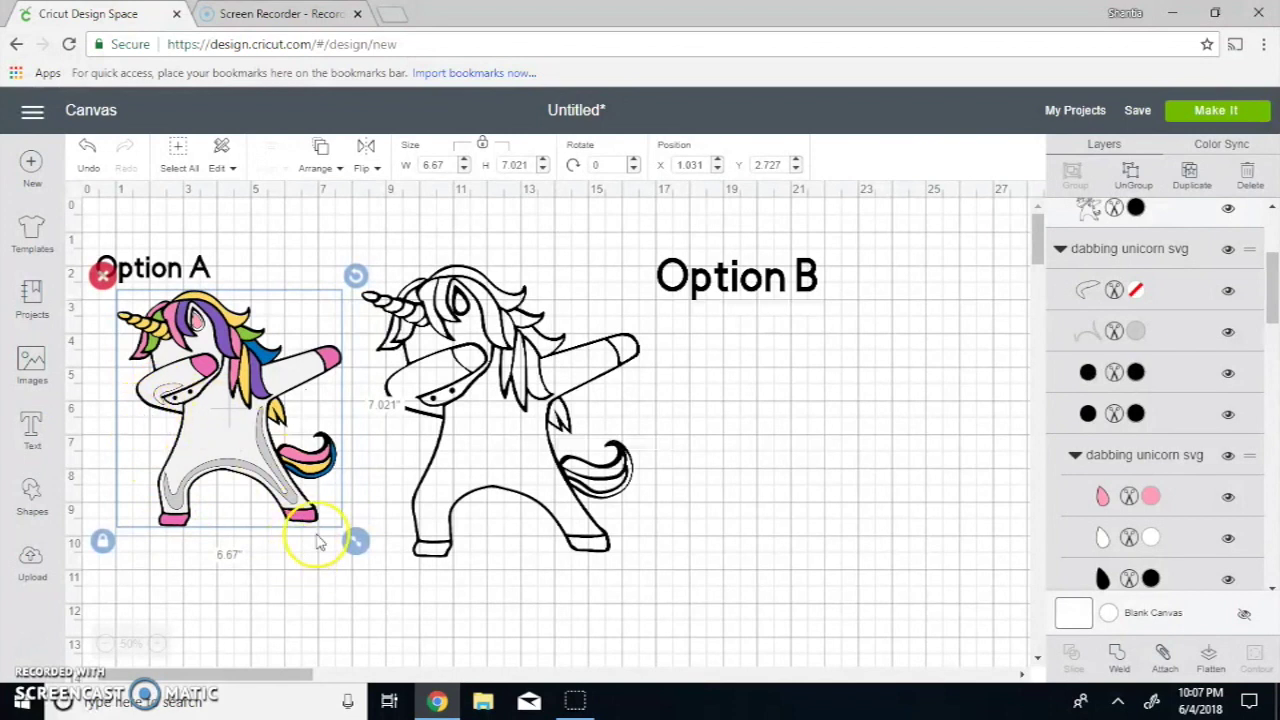
pyautogui.moveTo(350, 551); pyautogui.dragTo(251, 432)
pyautogui.moveTo(262, 476); pyautogui.dragTo(308, 530)
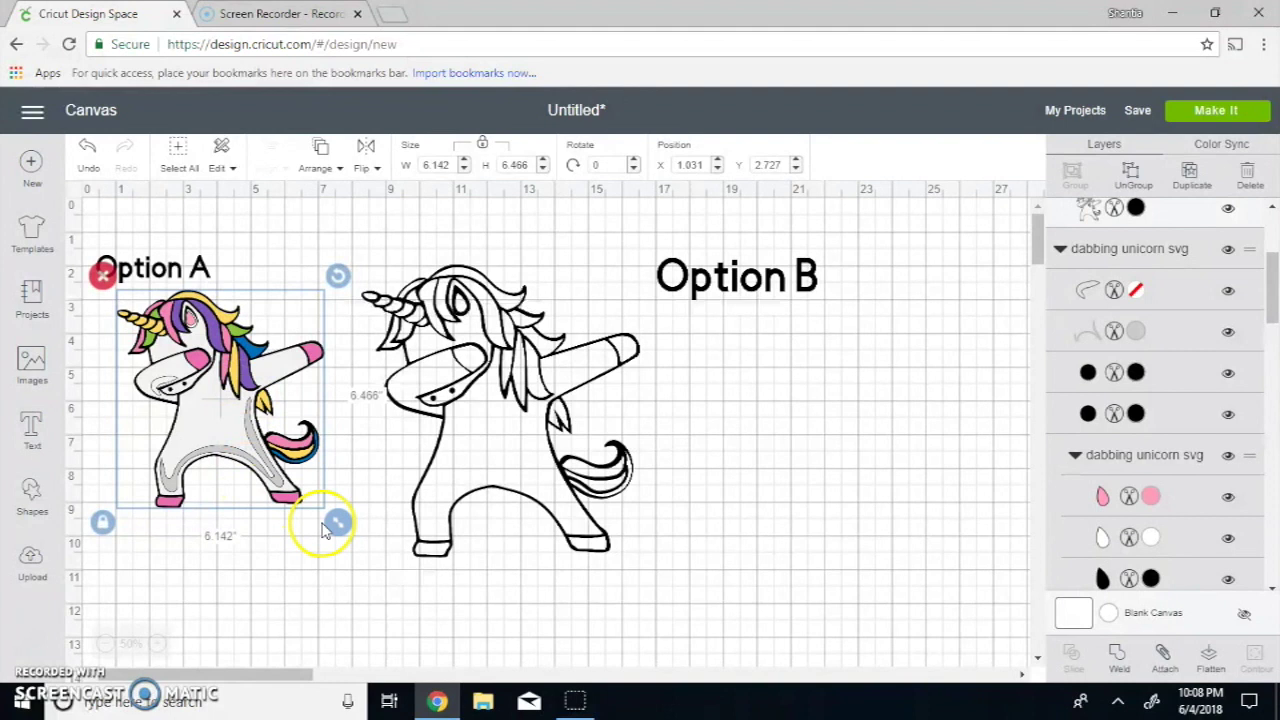
# - Shrink the coloured unicorn to about 3.21 in wide and move it to about X 0.06, Y 2.48
pyautogui.moveTo(330, 506); pyautogui.dragTo(253, 428)
pyautogui.moveTo(170, 350); pyautogui.dragTo(137, 342)
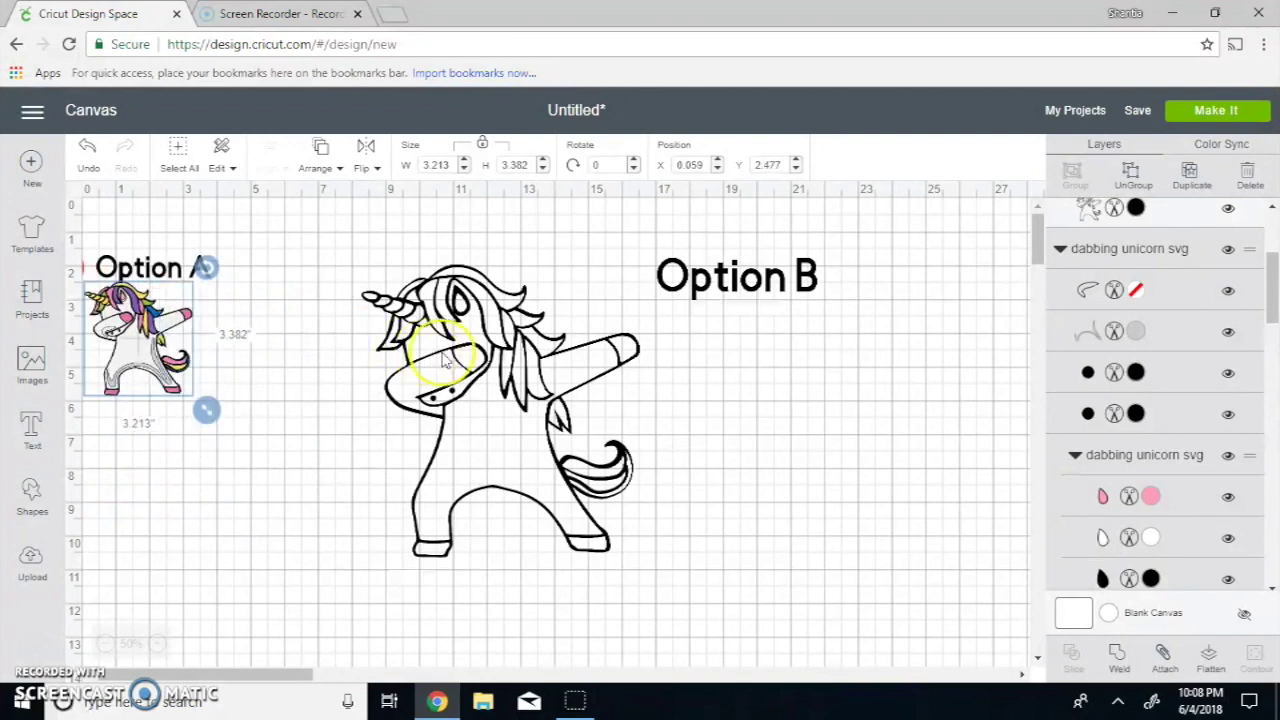
# - Duplicate the black outline unicorn twice
pyautogui.click(505, 365)
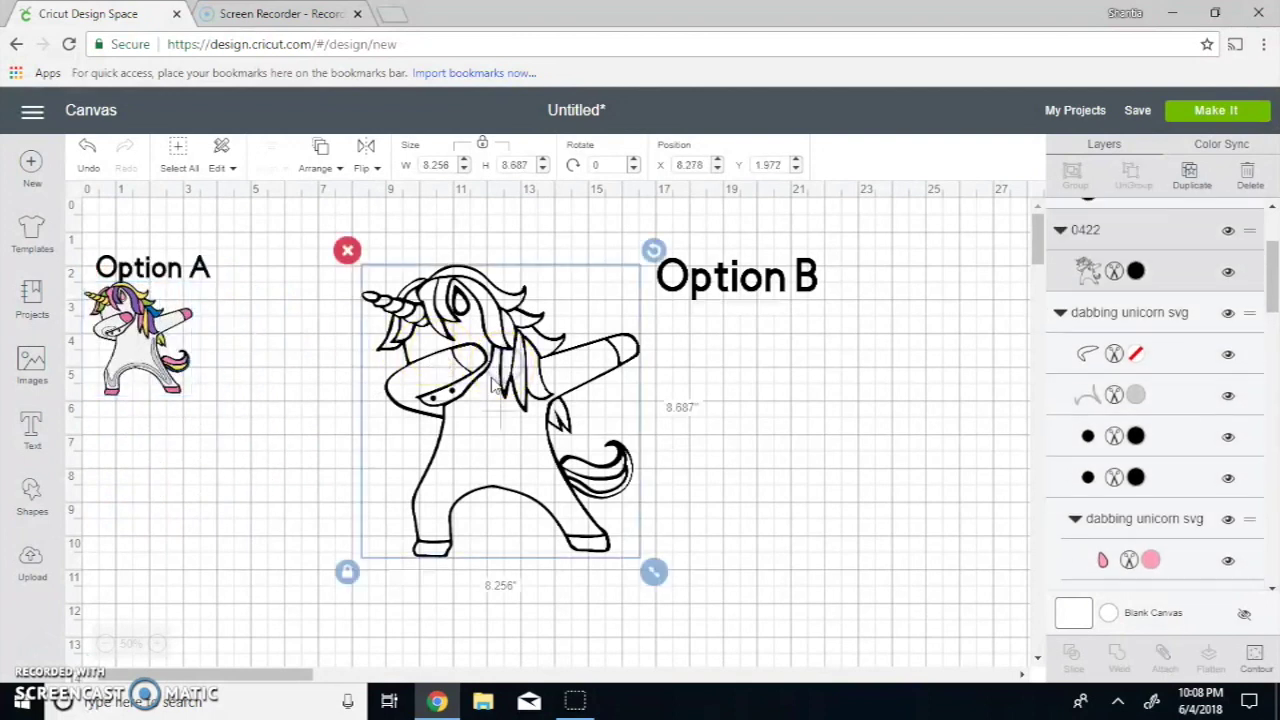
pyautogui.click(1189, 190)
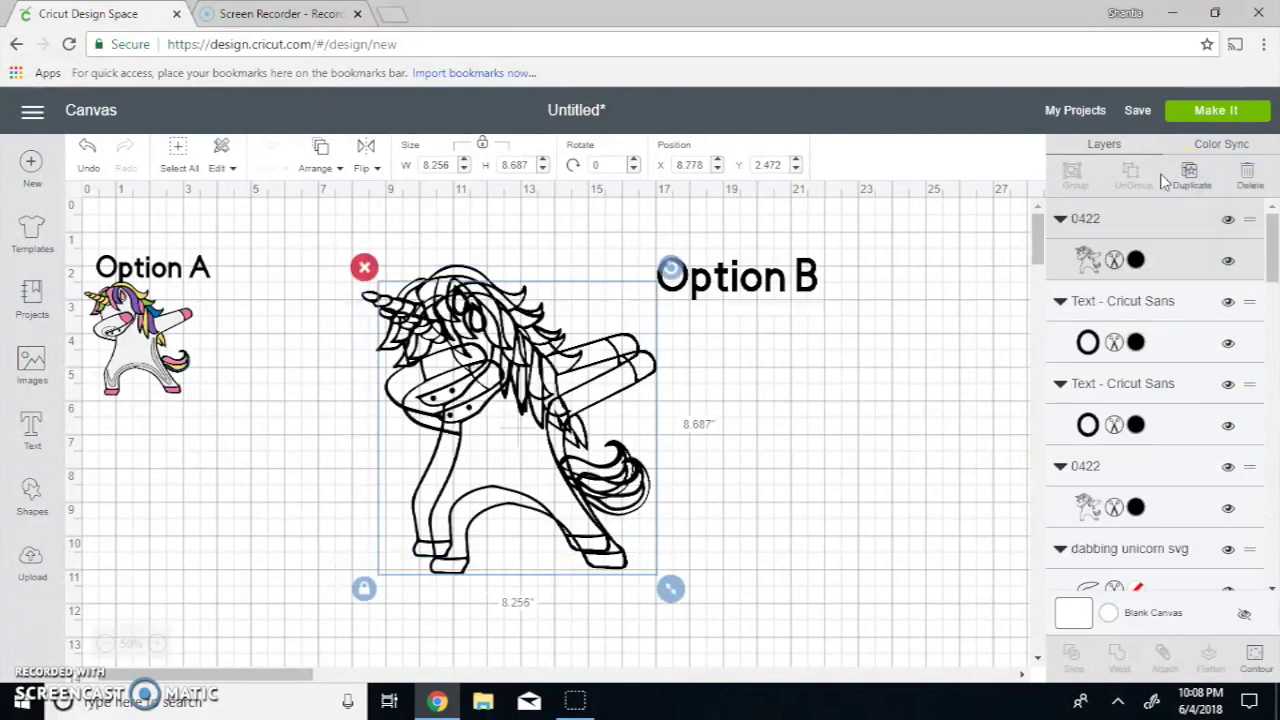
pyautogui.click(1189, 178)
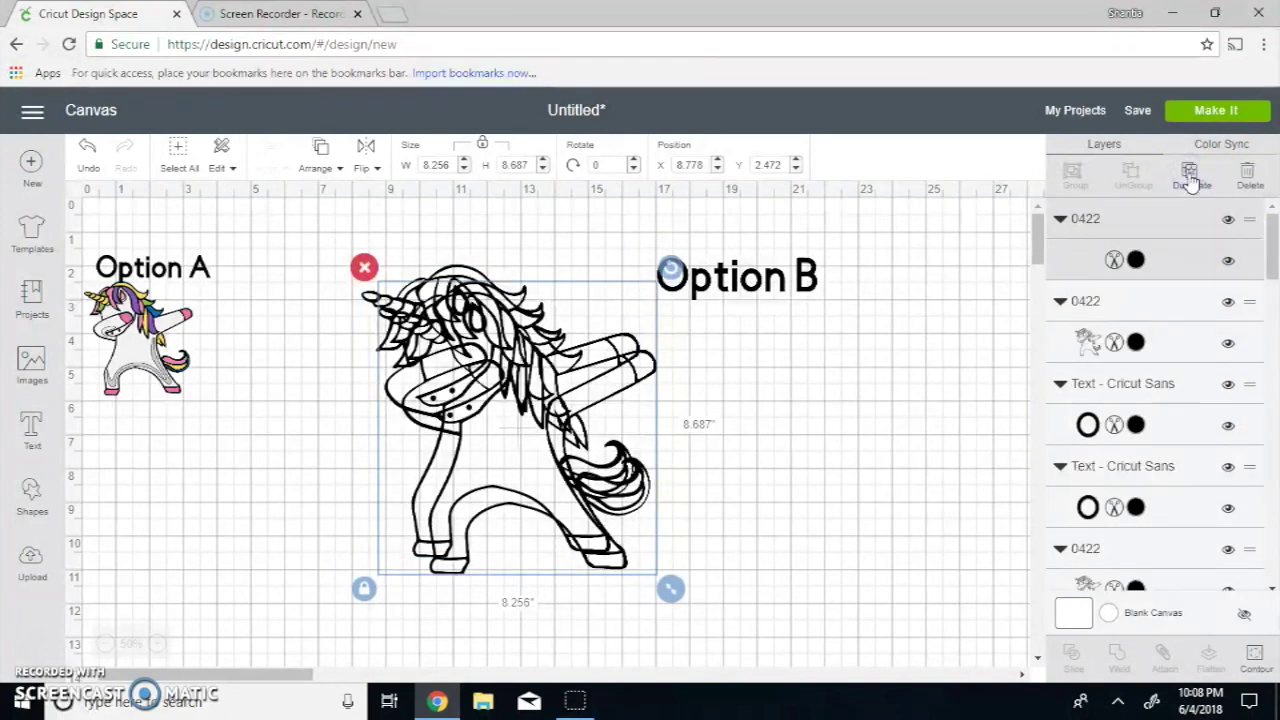
# - Add a third copy of the black outline unicorn
pyautogui.click(1189, 178)
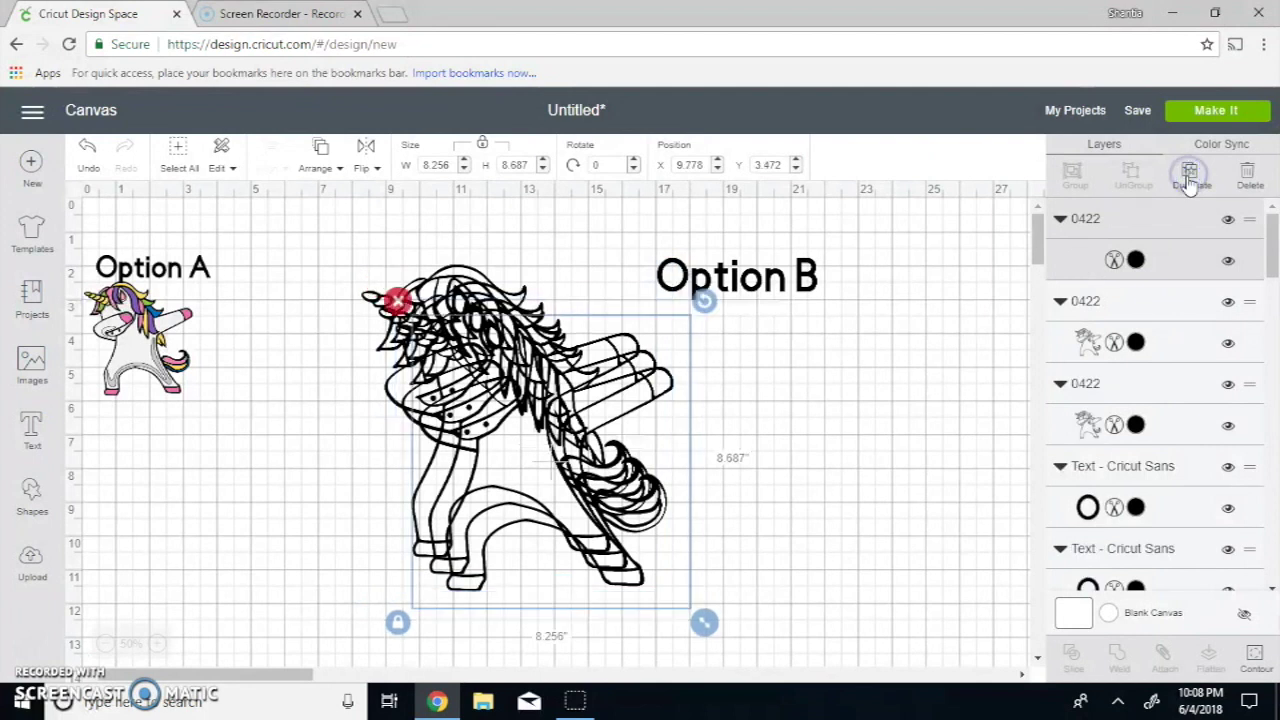
pyautogui.click(1189, 185)
# - Center all four outline unicorns on one another and move the stack to about X 7.47, Y 0.97
pyautogui.moveTo(315, 251); pyautogui.dragTo(585, 425)
pyautogui.moveTo(562, 336); pyautogui.dragTo(634, 457)
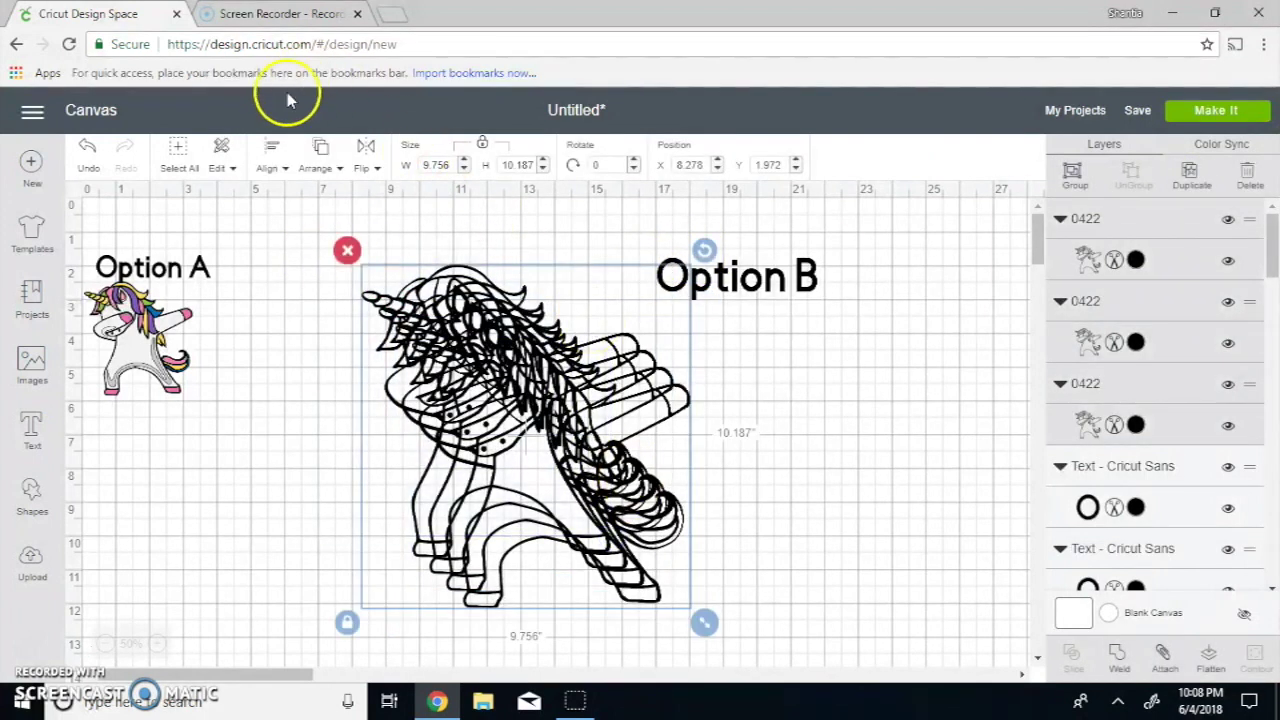
pyautogui.click(268, 168)
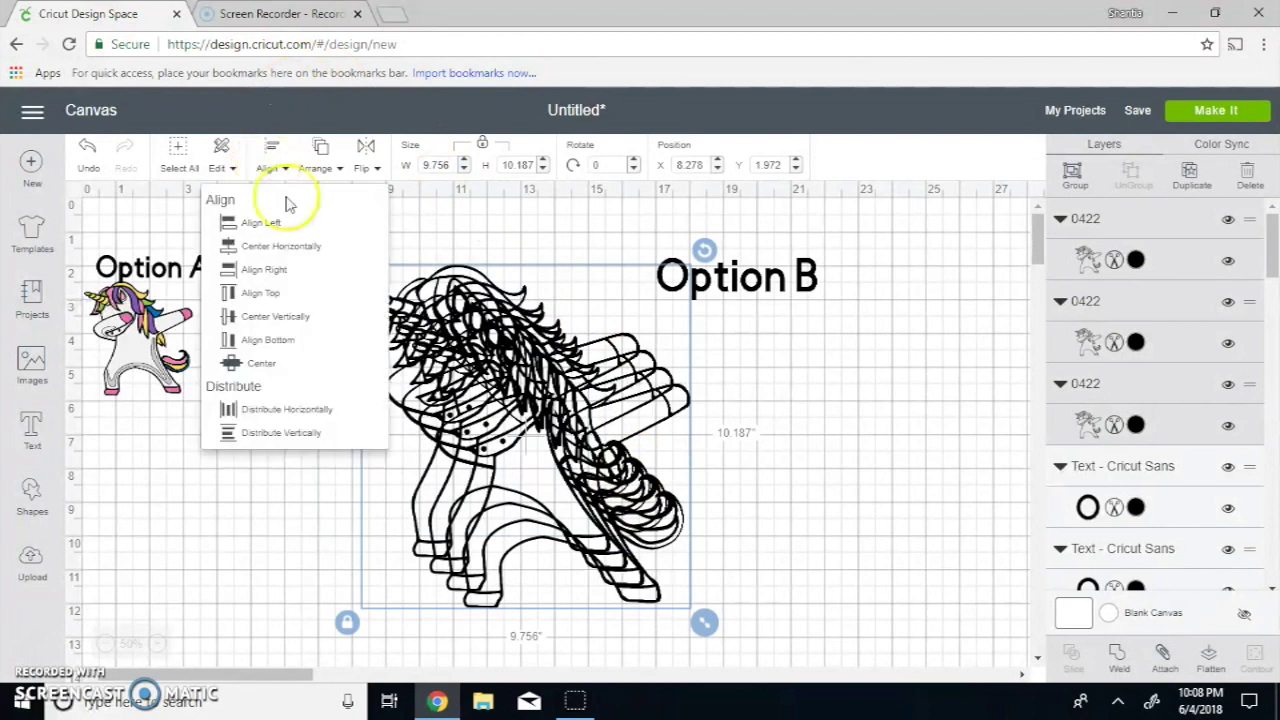
pyautogui.click(296, 366)
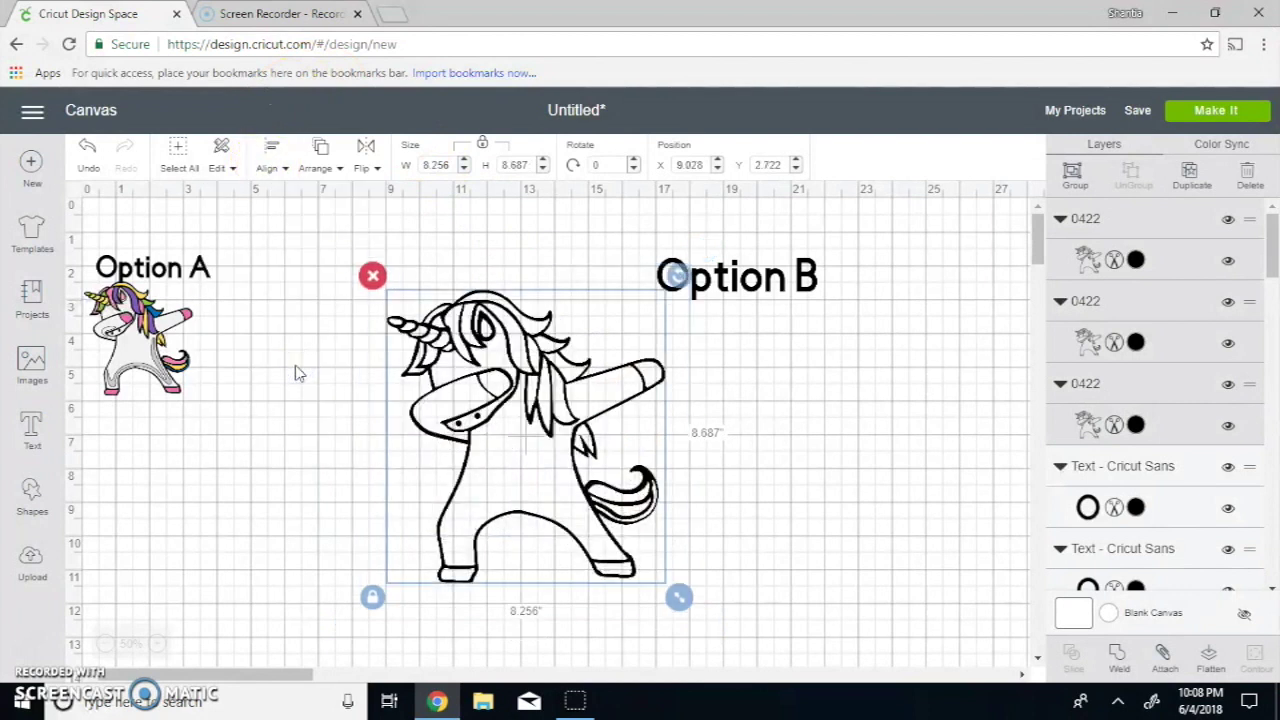
pyautogui.click(472, 408)
pyautogui.moveTo(474, 410); pyautogui.dragTo(436, 372)
# - Hide all contours of the original outline layer, the 0422 layer below the text layers, to make a solid silhouette
pyautogui.moveTo(1272, 233); pyautogui.dragTo(1268, 300)
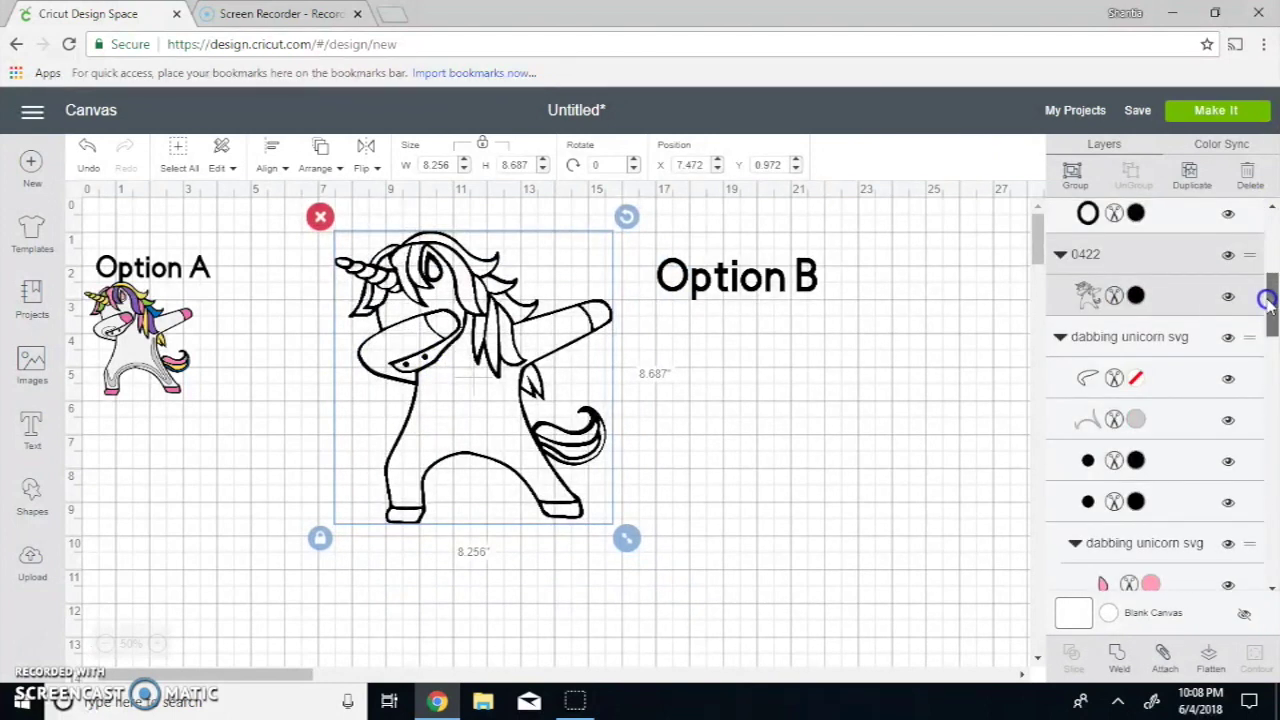
pyautogui.moveTo(1270, 323); pyautogui.dragTo(1270, 300)
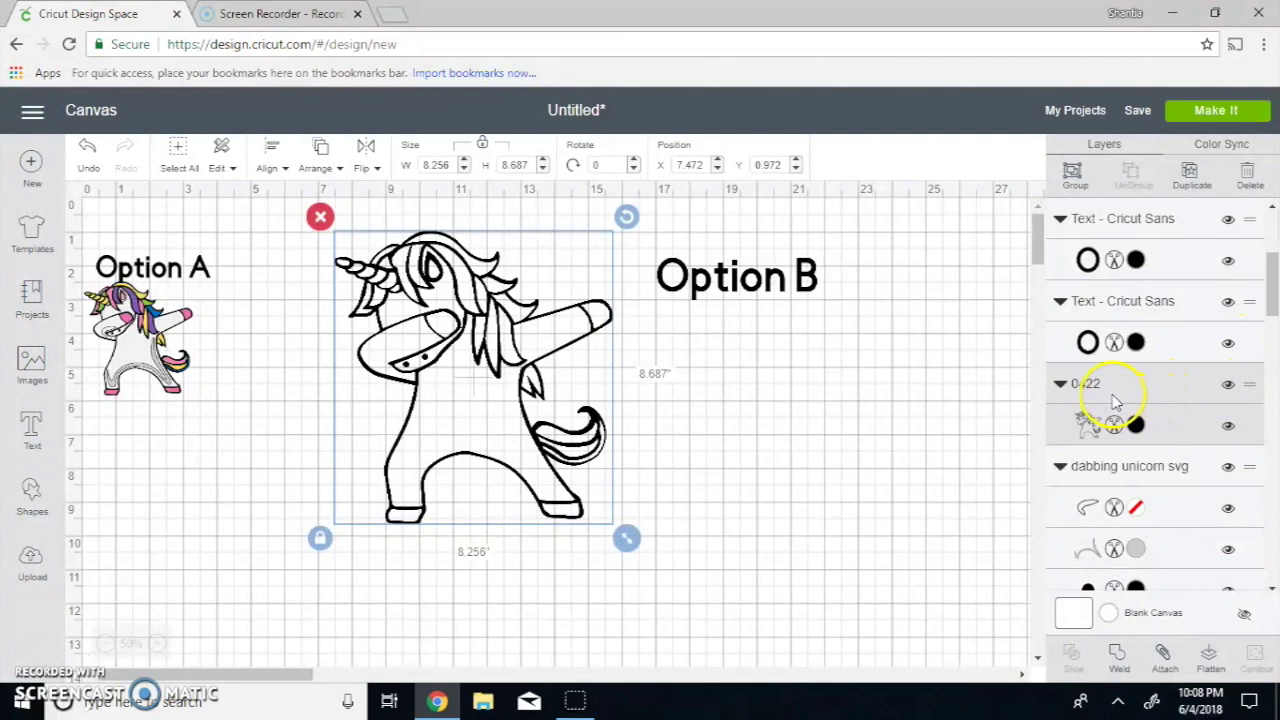
pyautogui.click(1270, 298)
pyautogui.moveTo(1270, 298); pyautogui.dragTo(1268, 284)
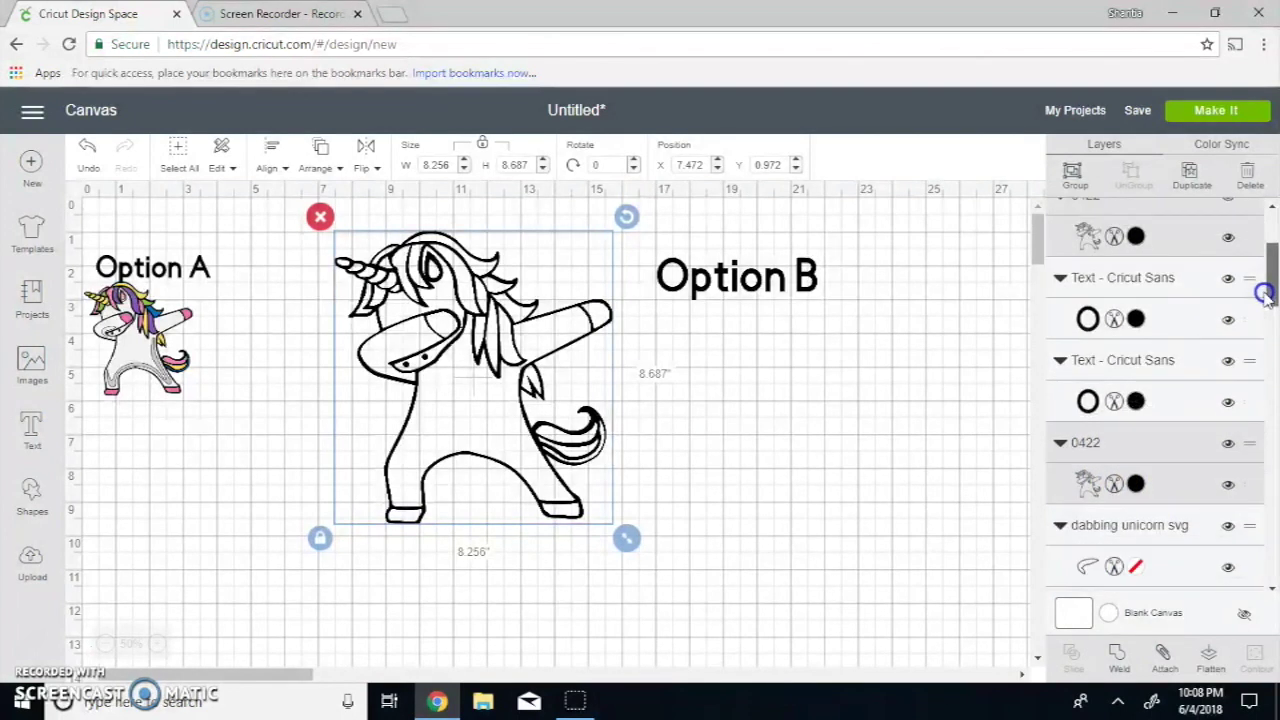
pyautogui.click(1117, 432)
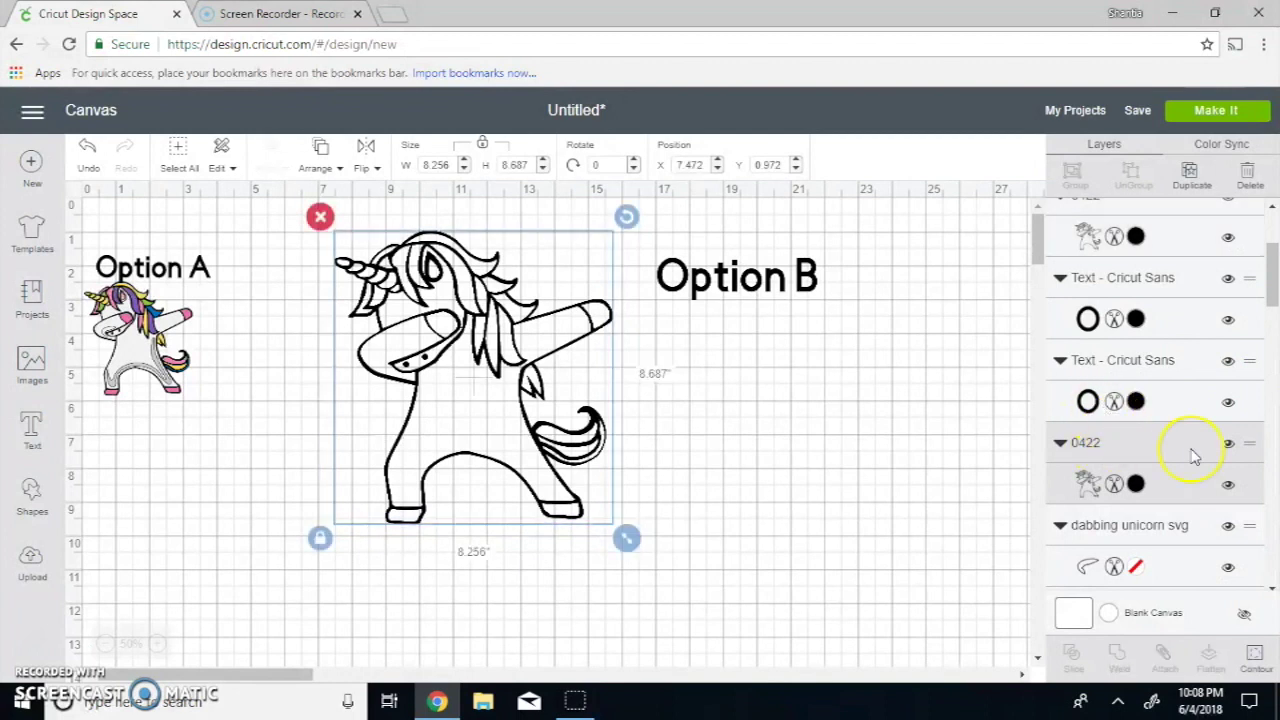
pyautogui.click(1254, 658)
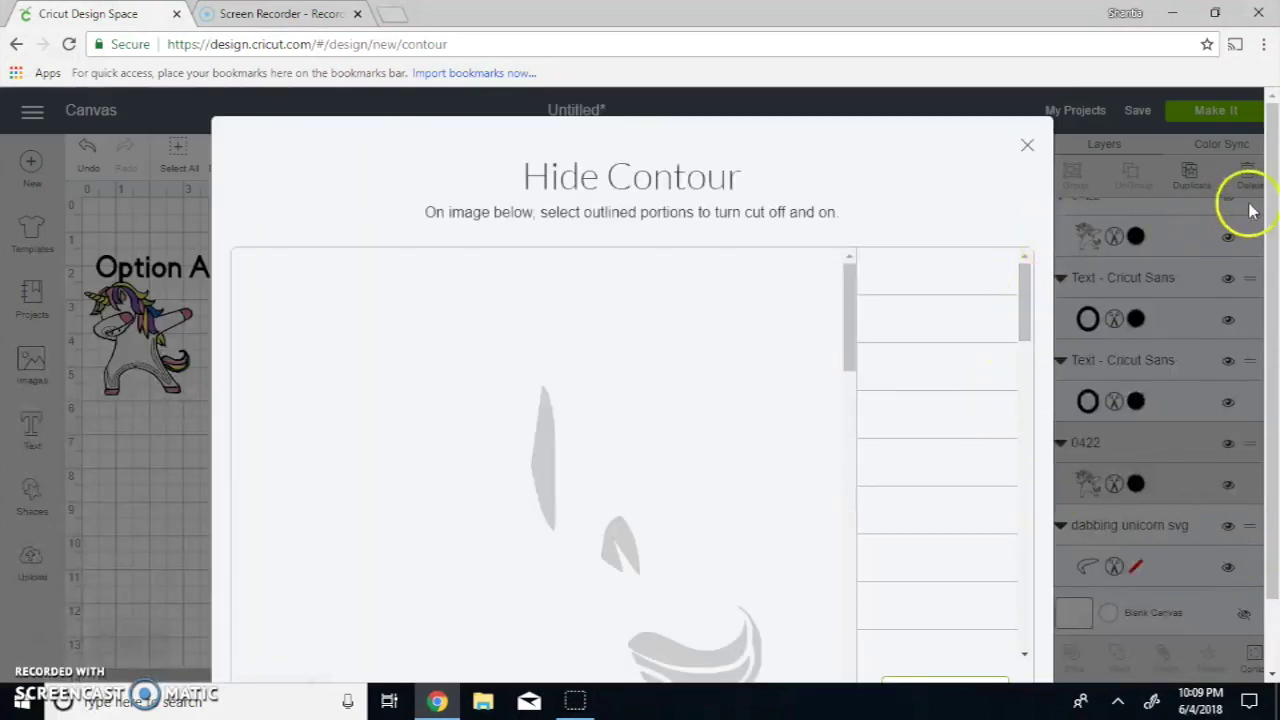
pyautogui.scroll(-1, 1274, 486)
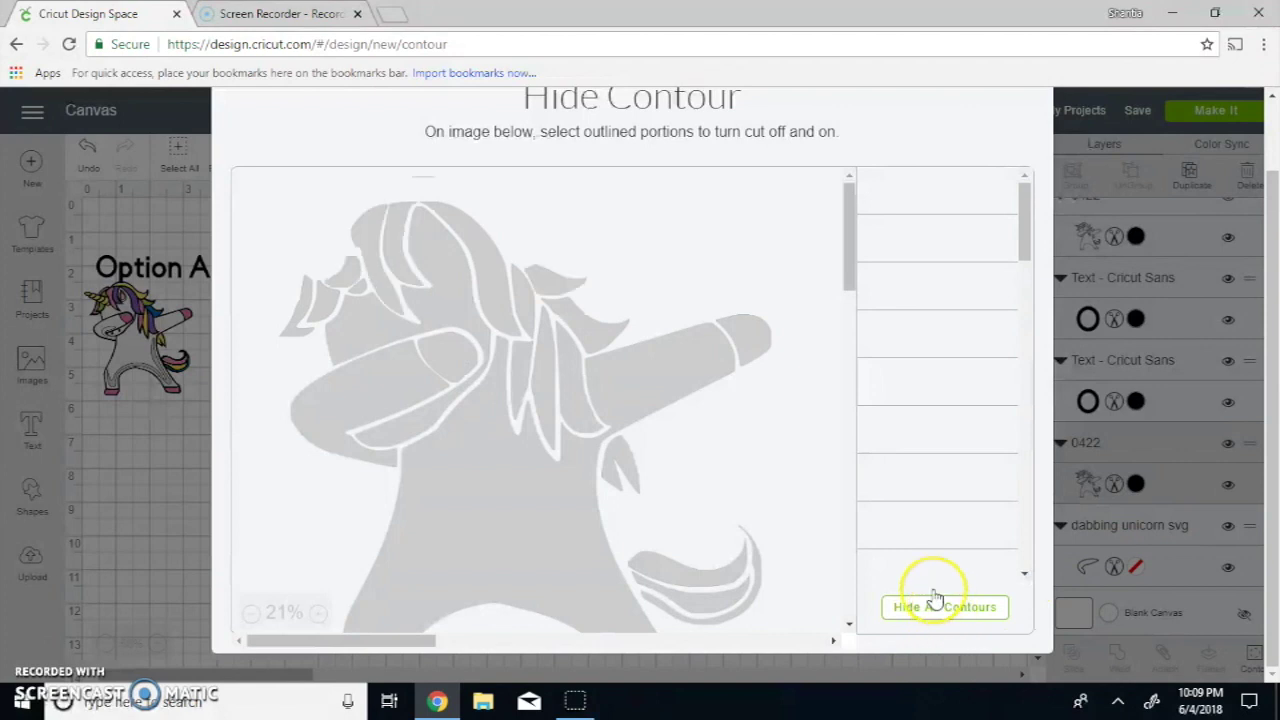
pyautogui.click(922, 618)
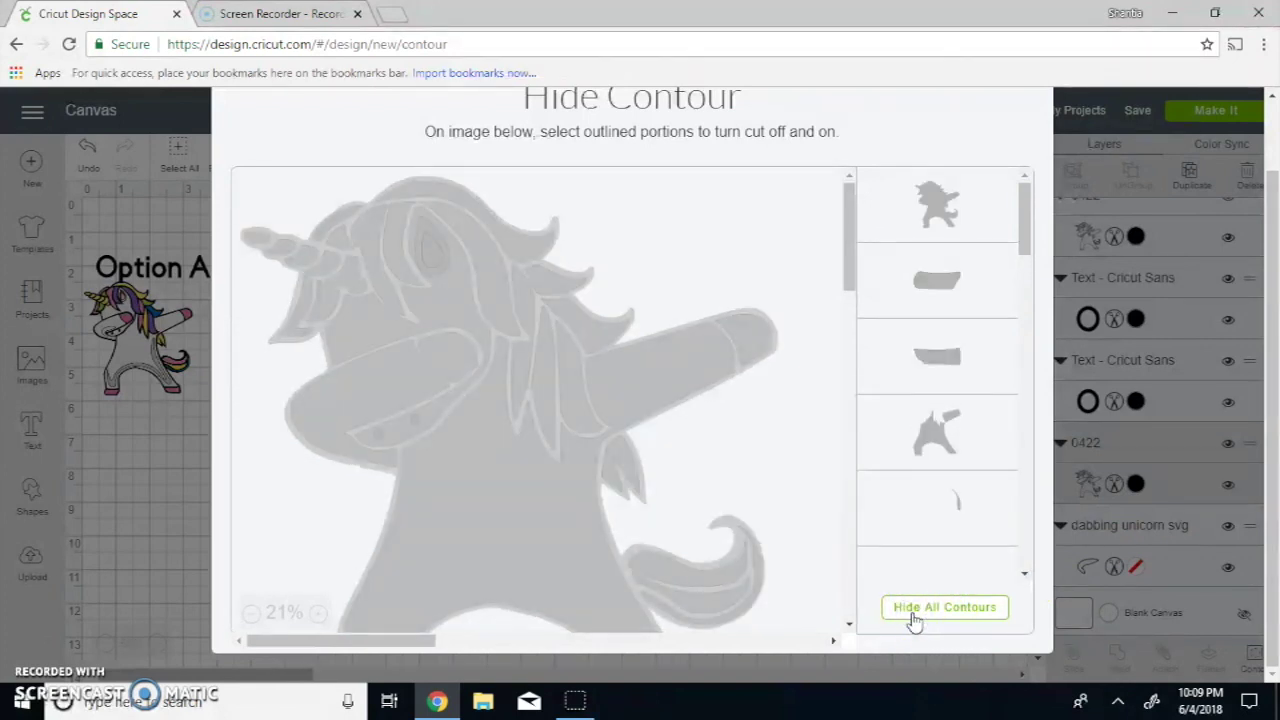
pyautogui.click(913, 618)
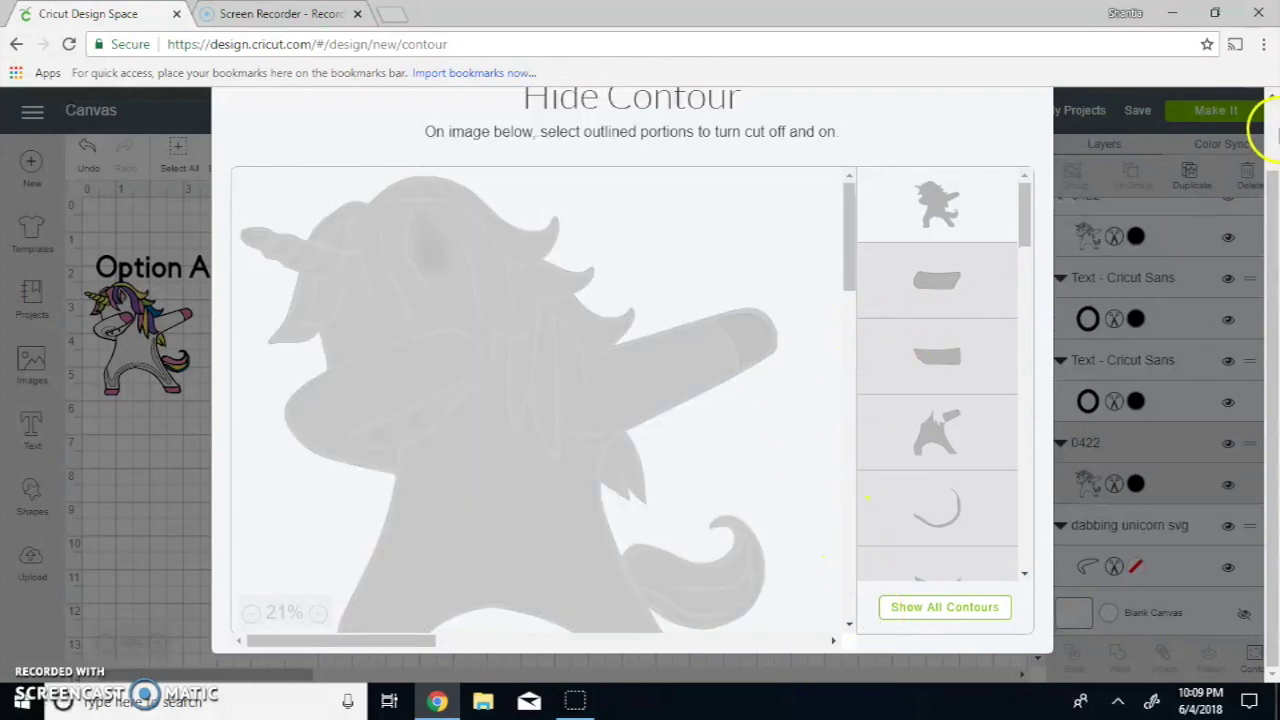
pyautogui.moveTo(1268, 238); pyautogui.dragTo(1267, 193)
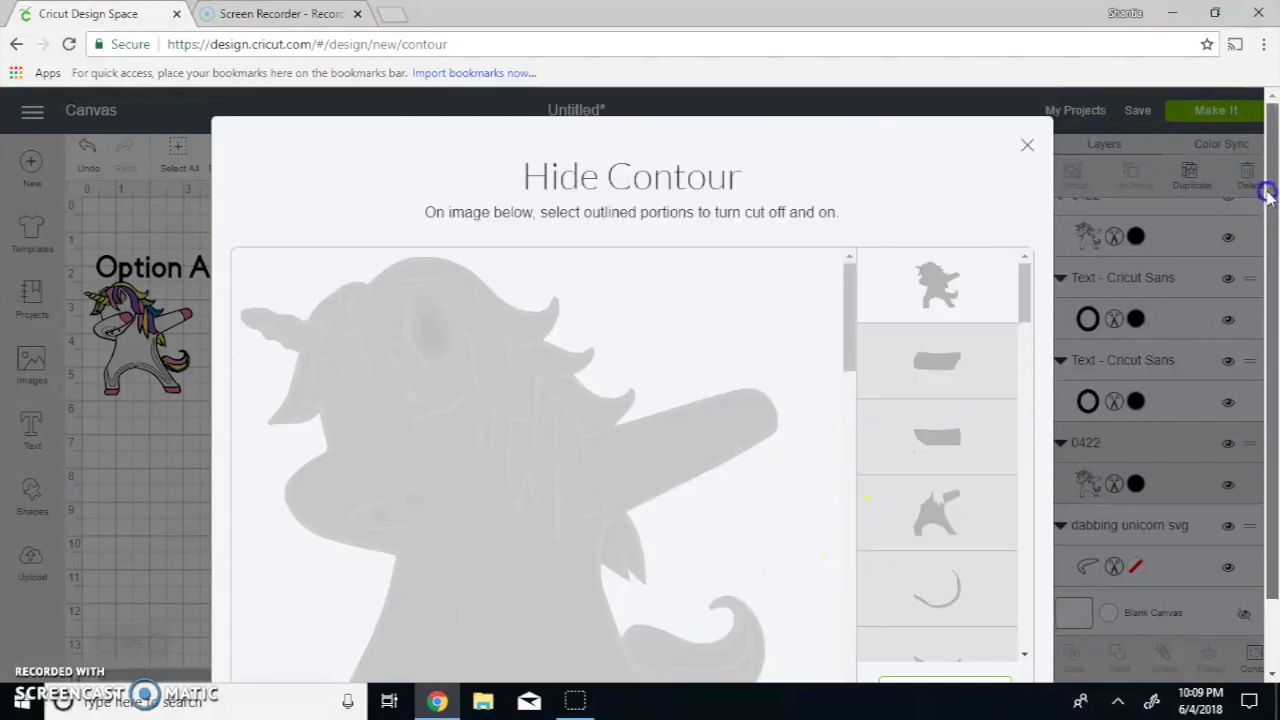
pyautogui.click(1026, 150)
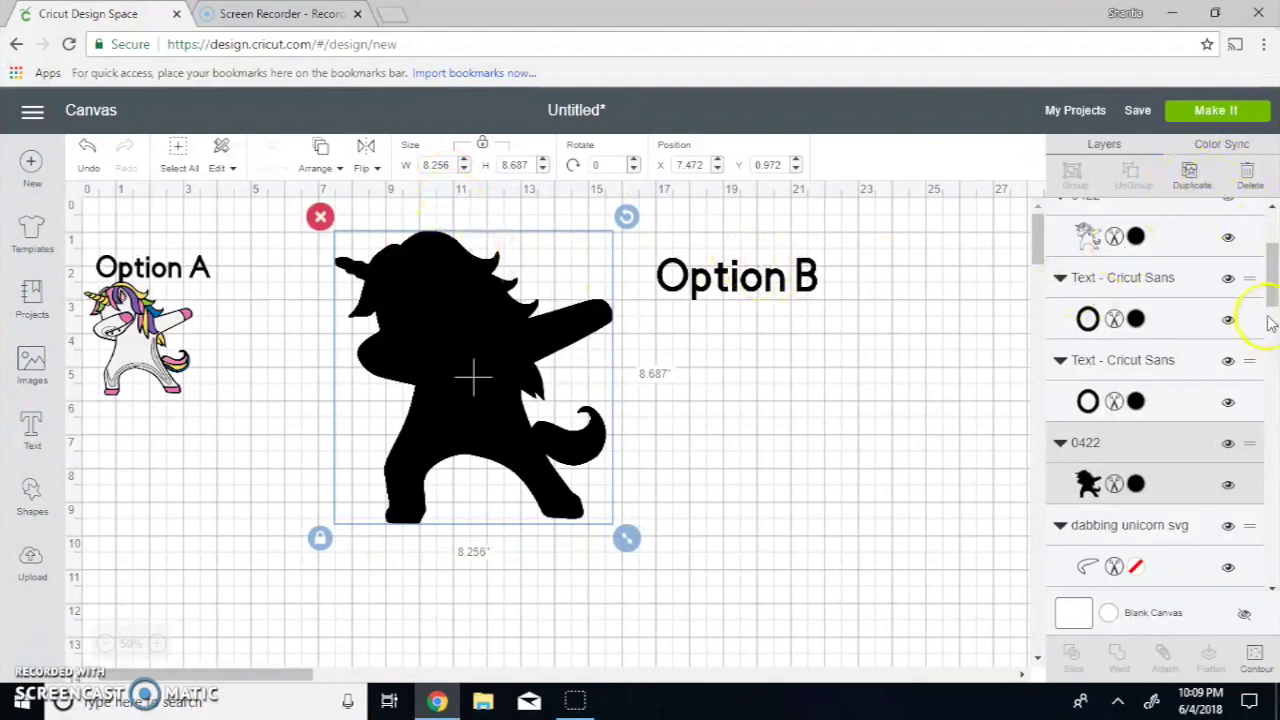
# - Hide all contours of the outline copy directly above the text layers
pyautogui.click(1167, 226)
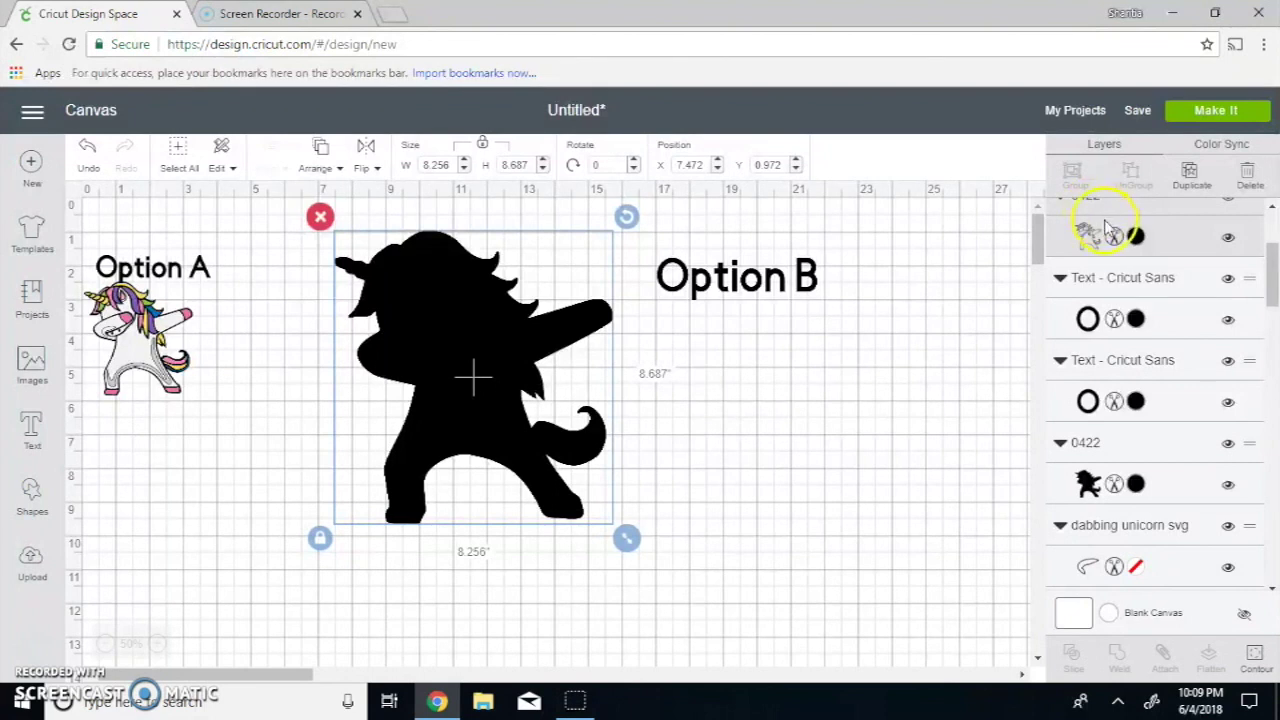
pyautogui.click(1165, 232)
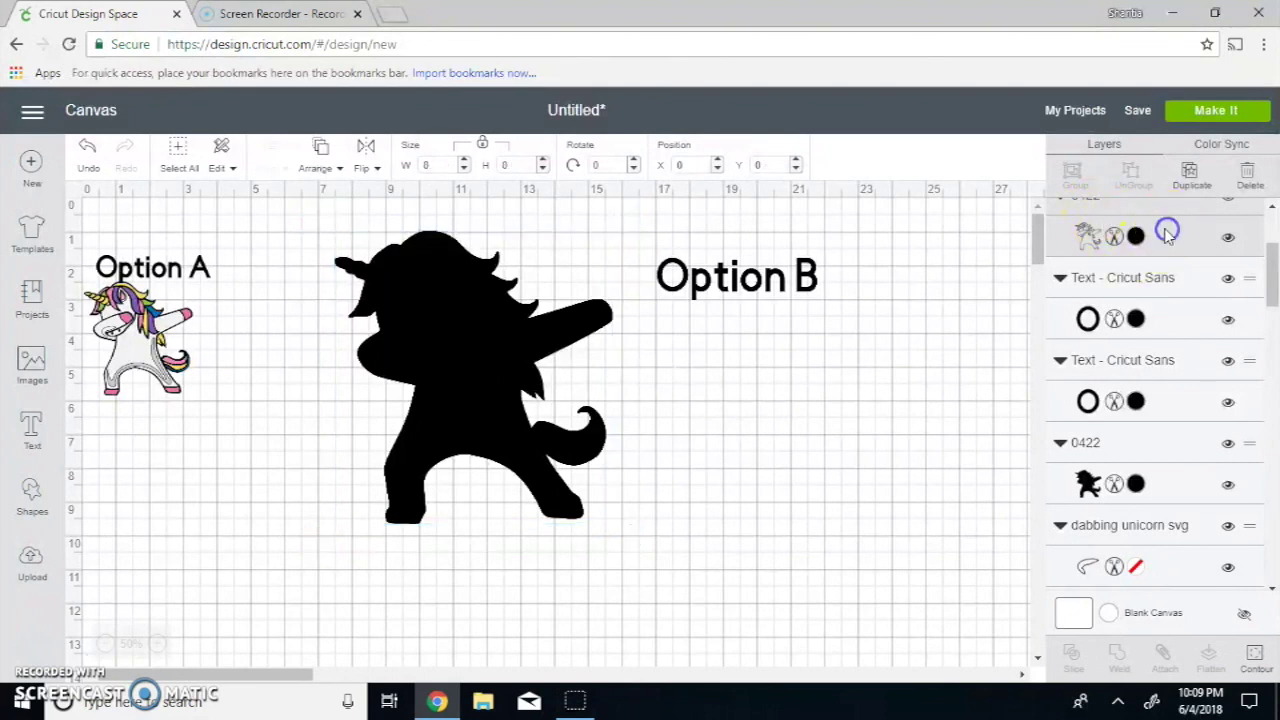
pyautogui.scroll(2, 1155, 255)
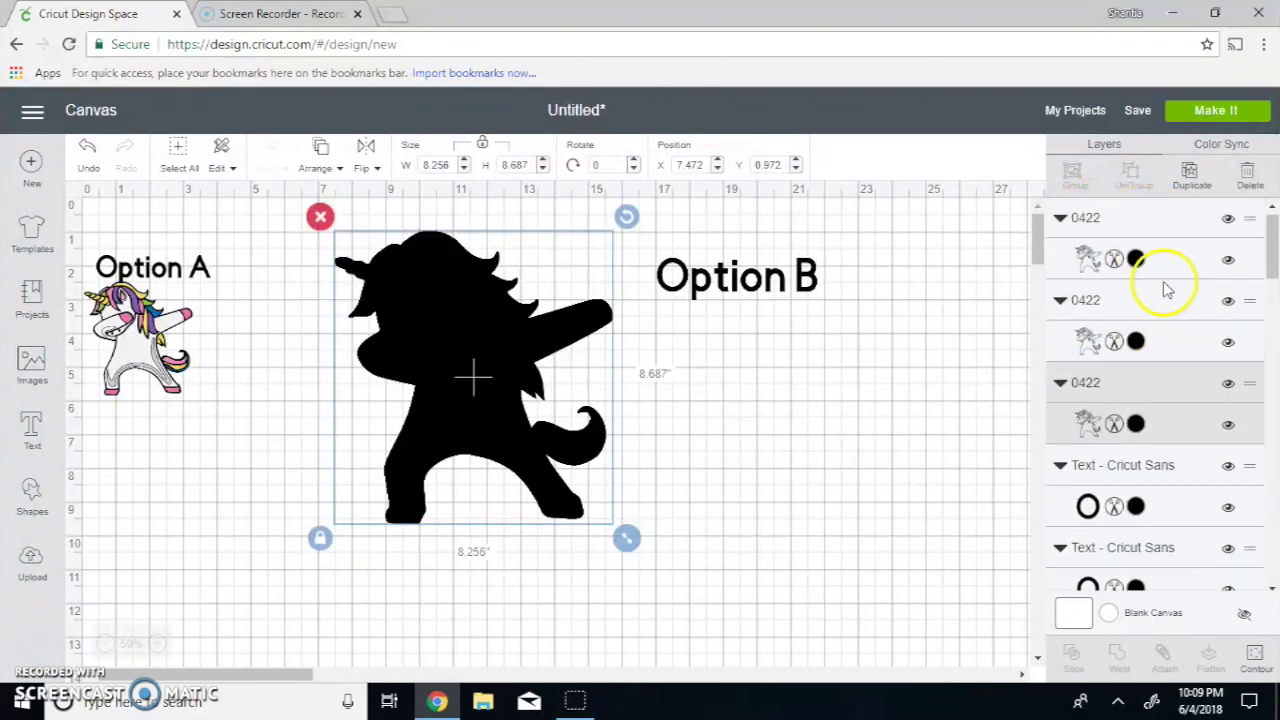
pyautogui.click(1255, 656)
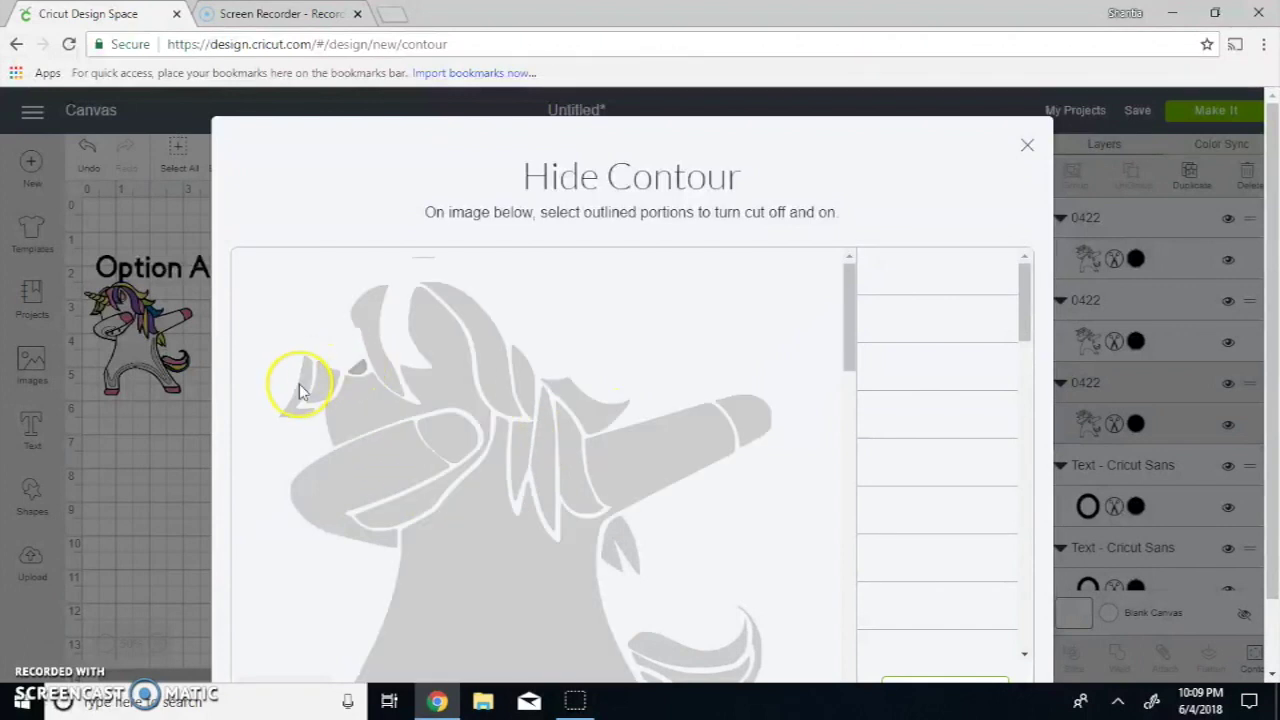
pyautogui.scroll(-2, 1143, 300)
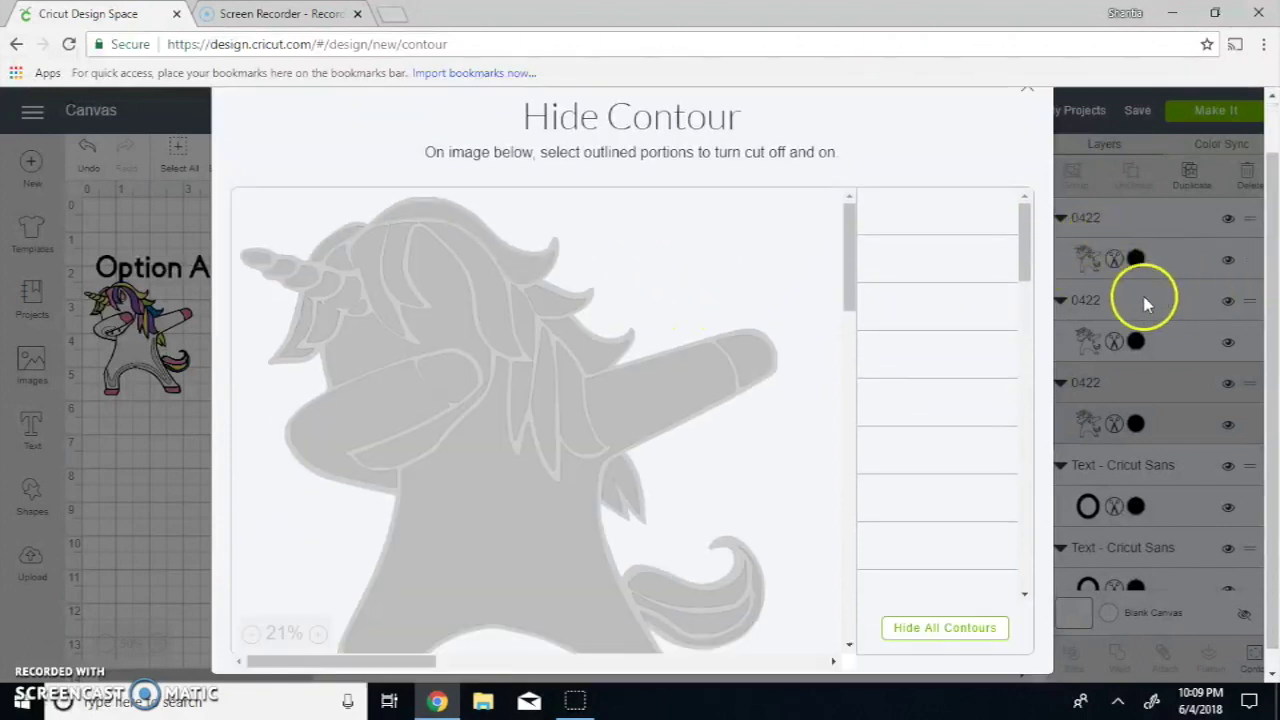
pyautogui.click(916, 607)
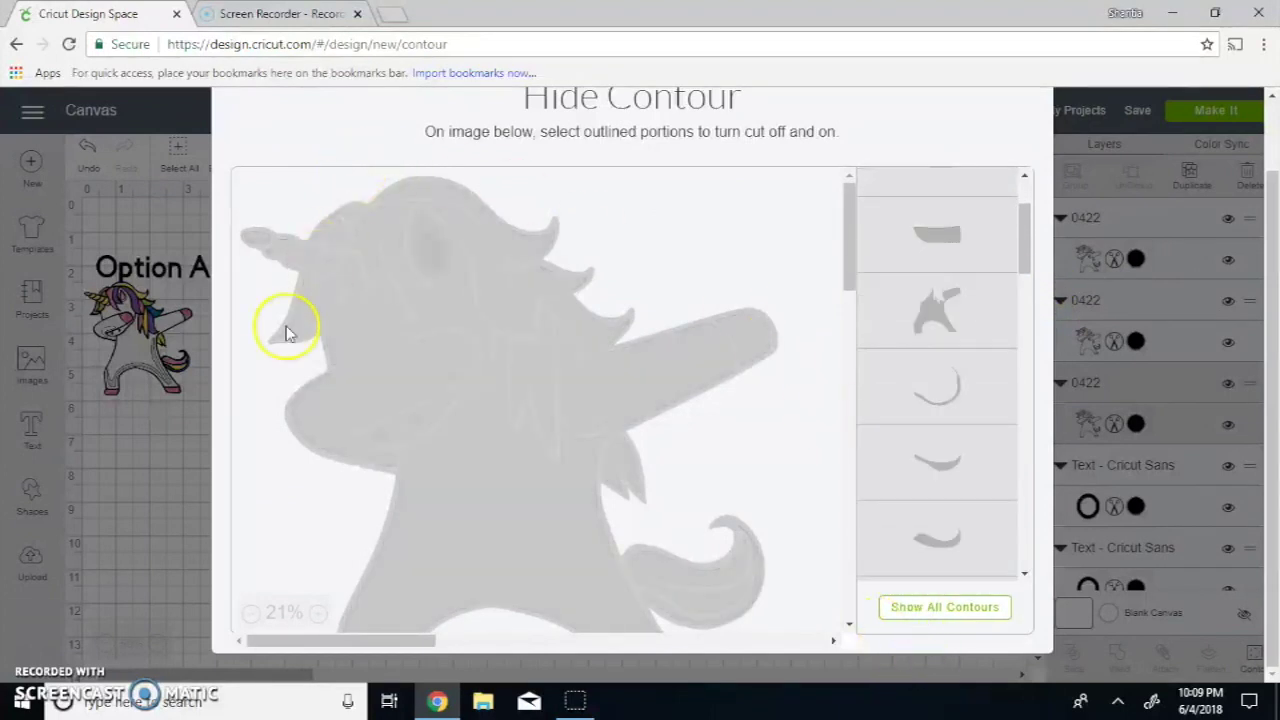
# - Turn the mane contours back on, from the forelock and neck locks to the loose lock below the outstretched arm
pyautogui.click(323, 308)
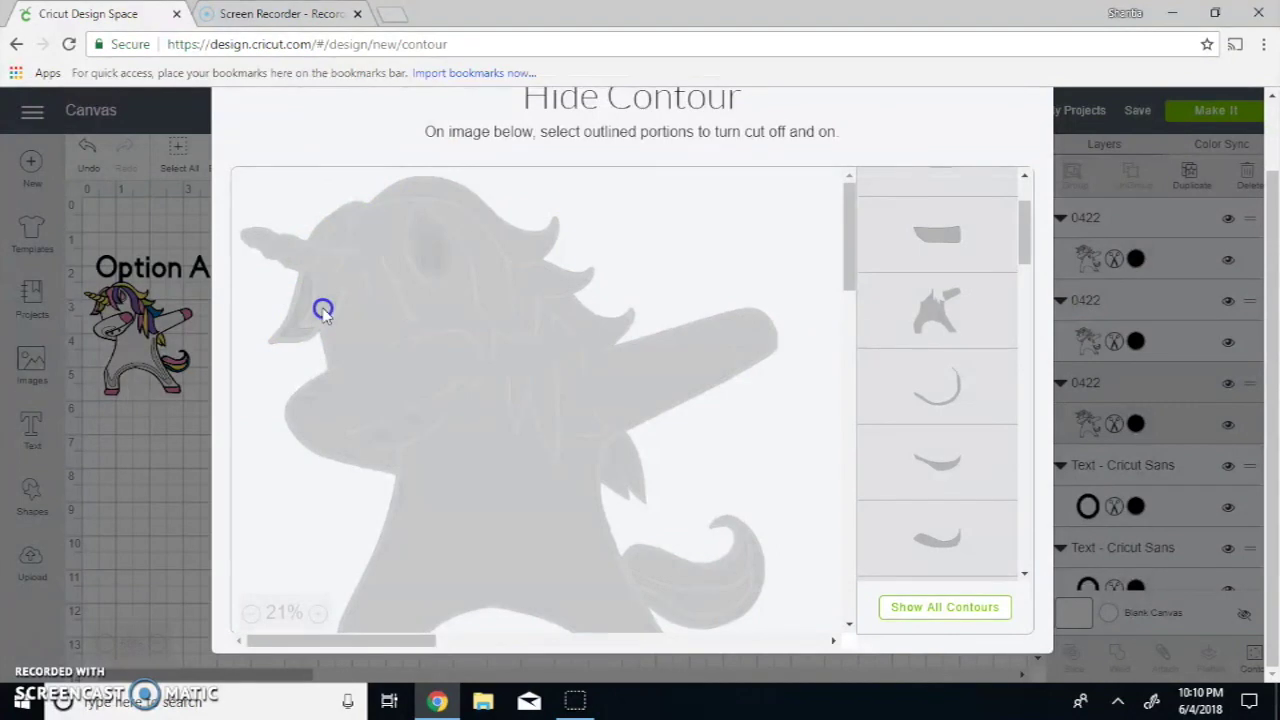
pyautogui.click(339, 228)
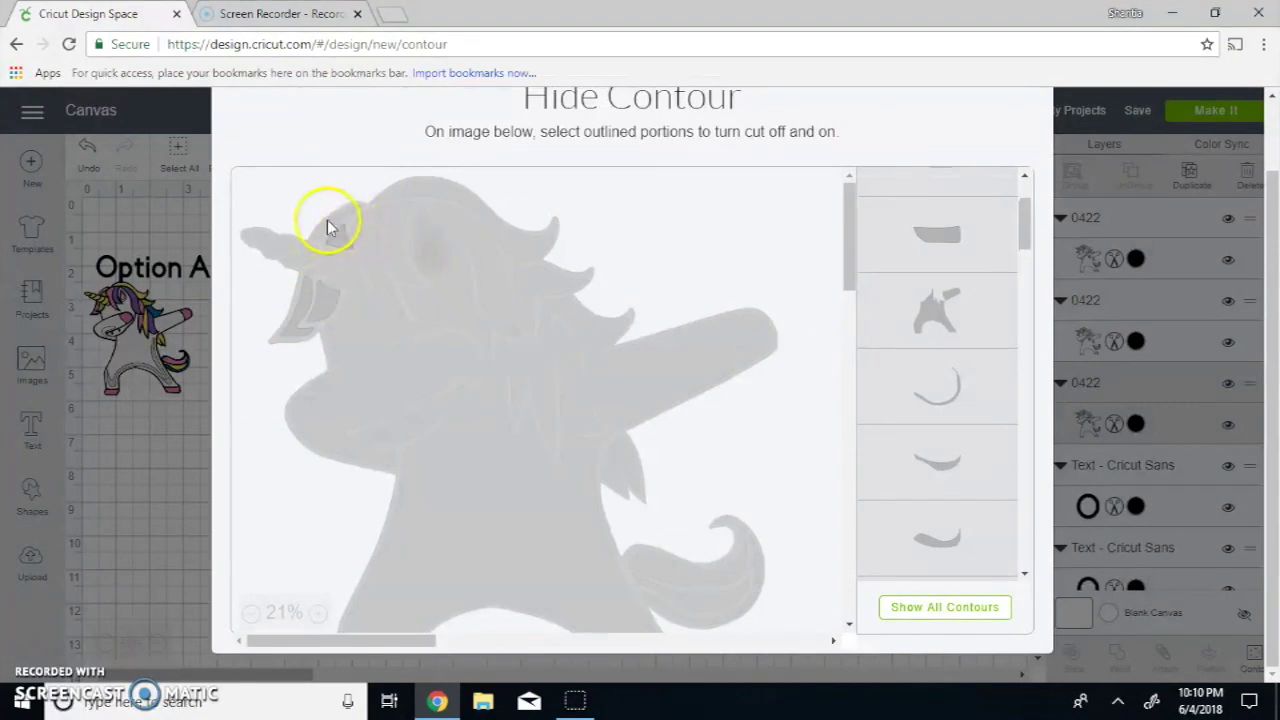
pyautogui.click(398, 241)
pyautogui.click(423, 194)
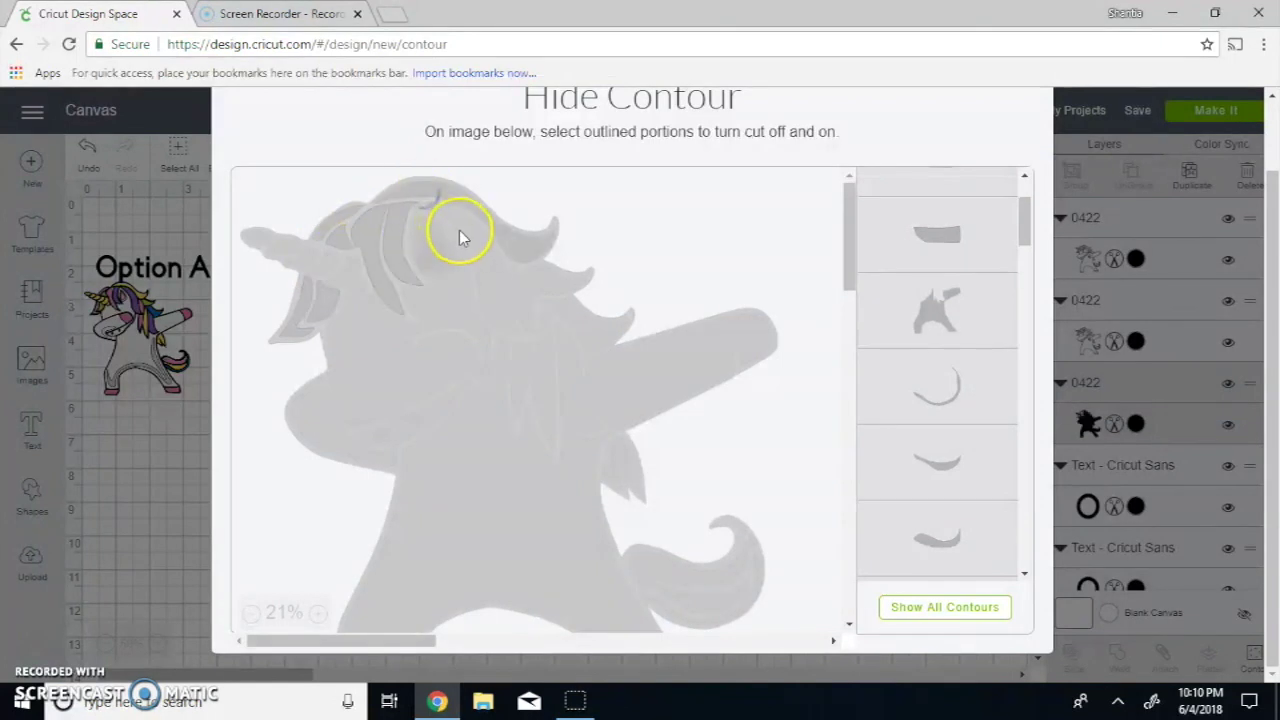
pyautogui.click(533, 305)
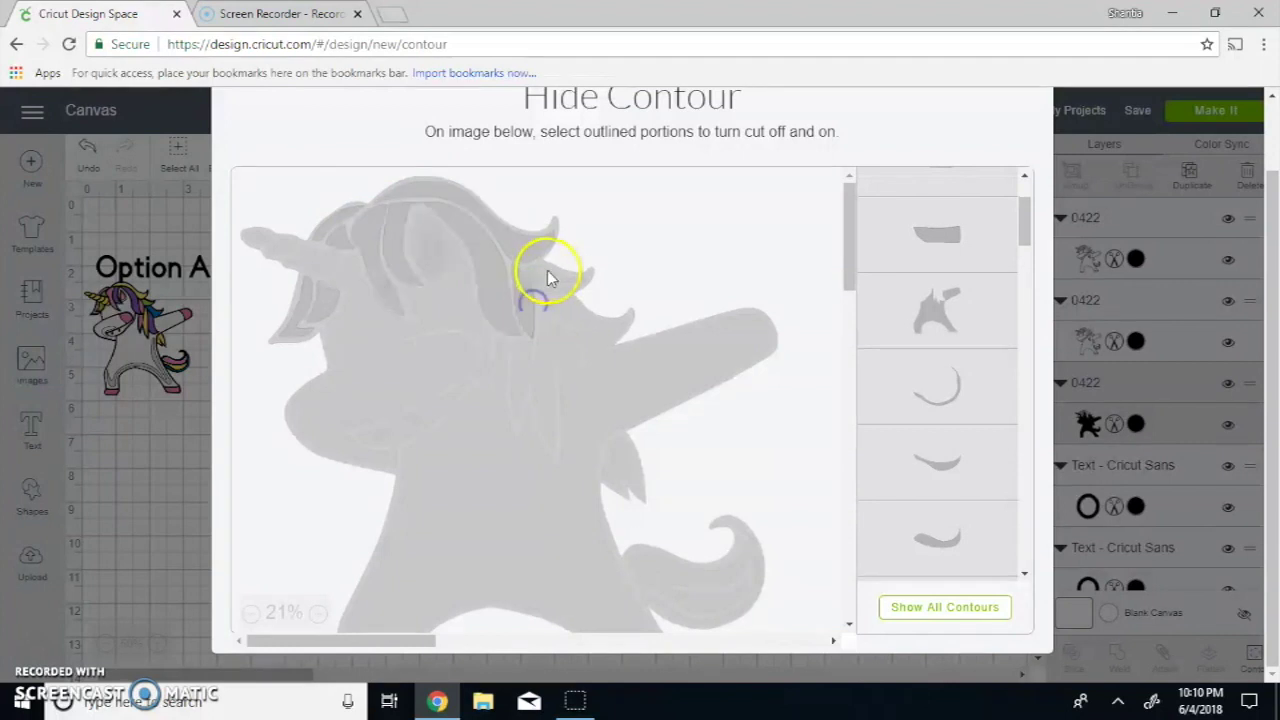
pyautogui.click(540, 376)
pyautogui.click(586, 323)
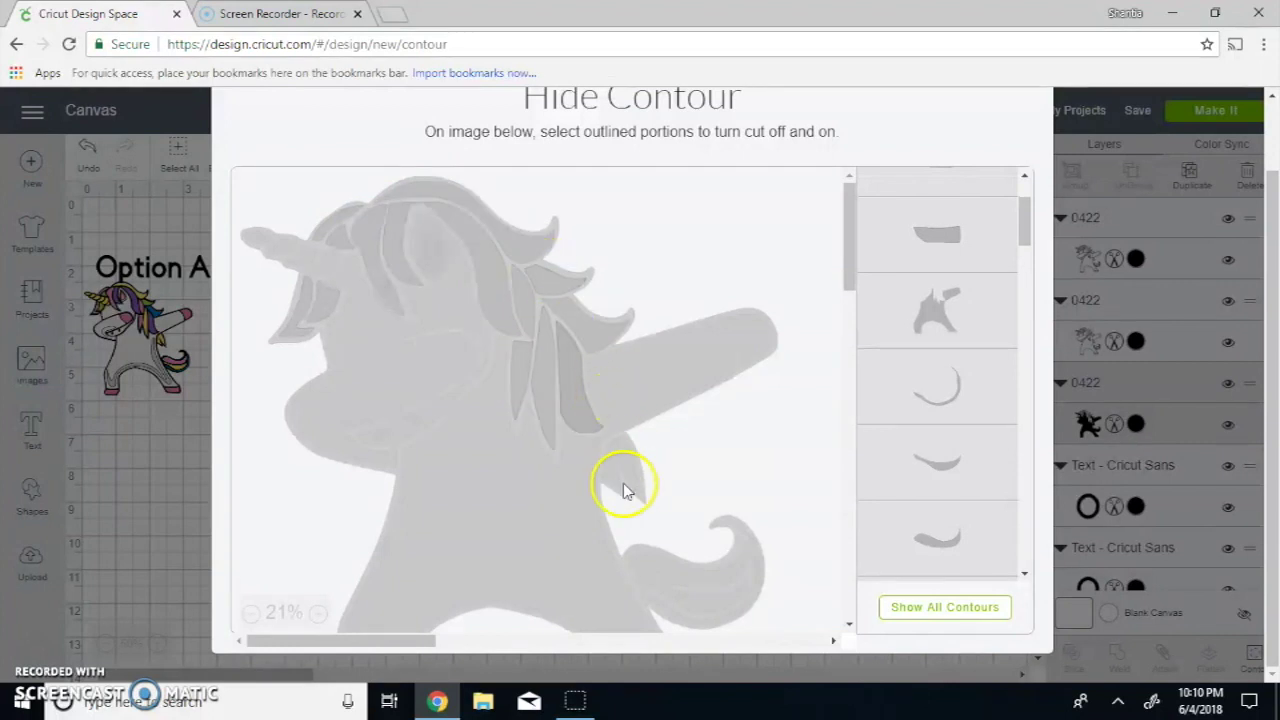
pyautogui.click(612, 449)
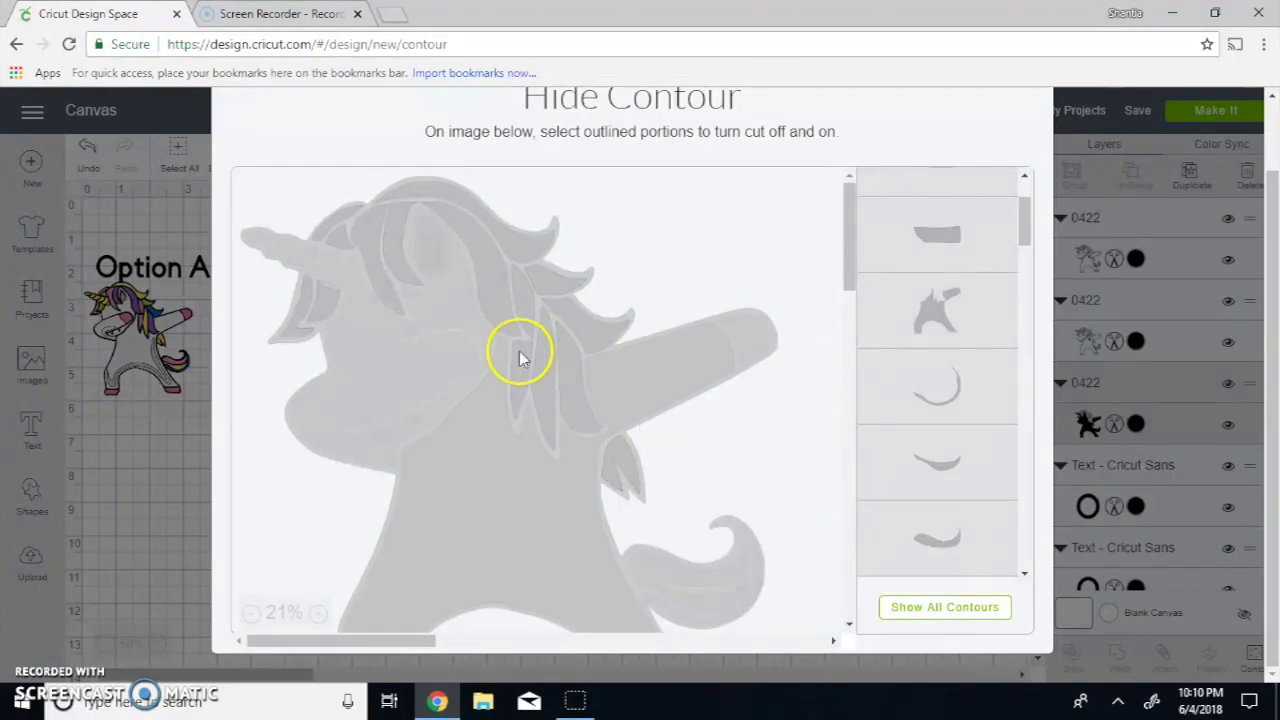
# - Turn on the contours of the inner strands of the tail
pyautogui.scroll(-2, 591, 543)
pyautogui.click(689, 512)
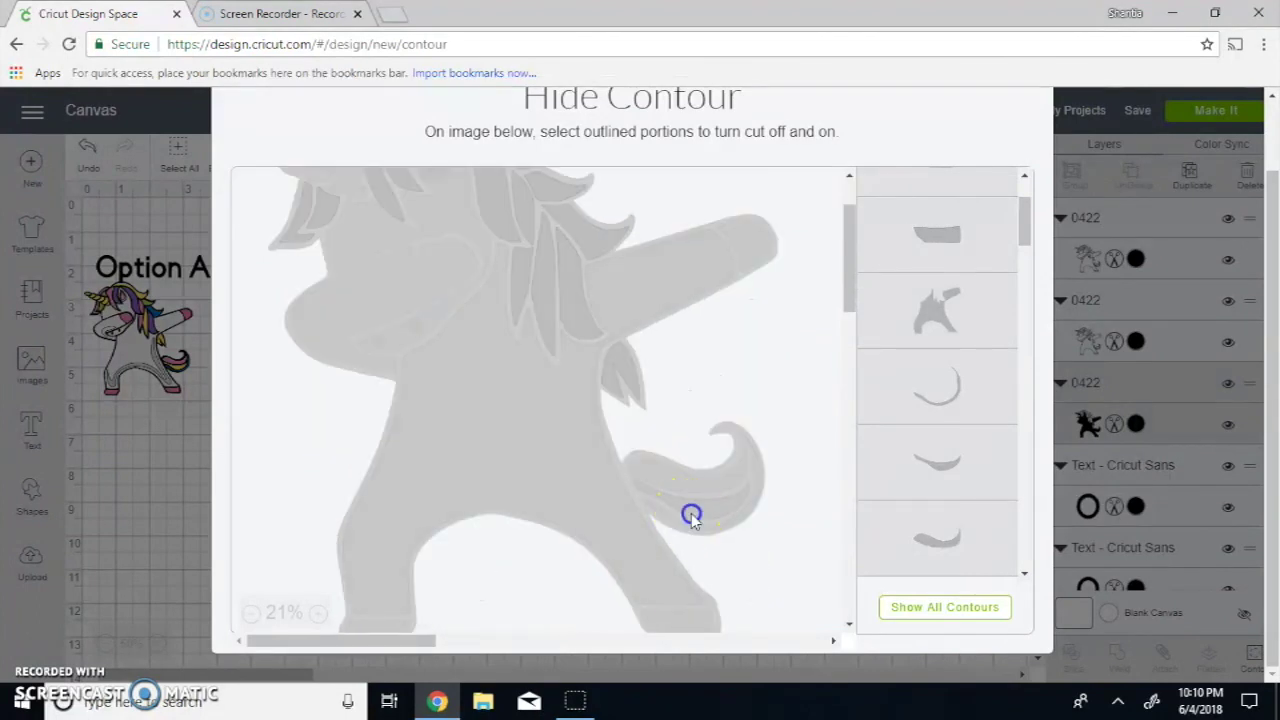
pyautogui.click(683, 475)
pyautogui.click(686, 528)
pyautogui.click(666, 518)
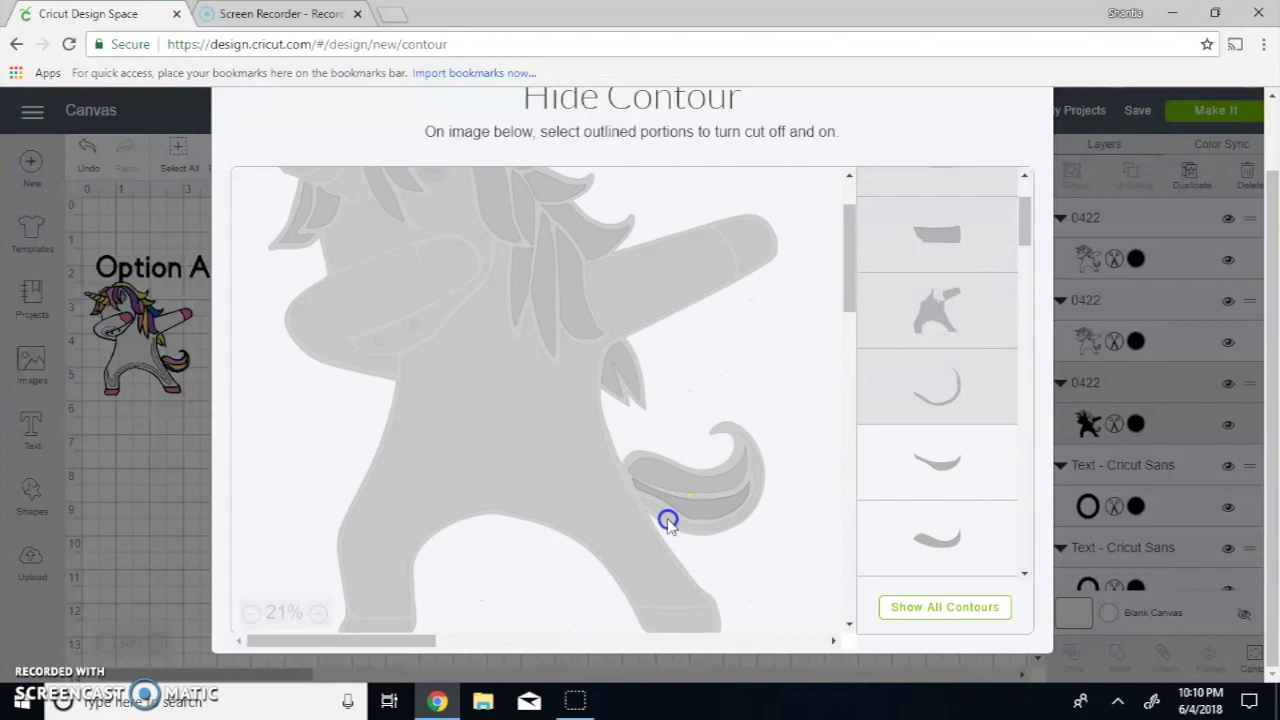
# - Turn off the contour of the whole unicorn silhouette so only the hair pieces are cut
pyautogui.moveTo(1023, 234)
pyautogui.mouseDown()
pyautogui.moveTo(1017, 209)
pyautogui.moveTo(1028, 272)
pyautogui.moveTo(1020, 217)
pyautogui.mouseUp()
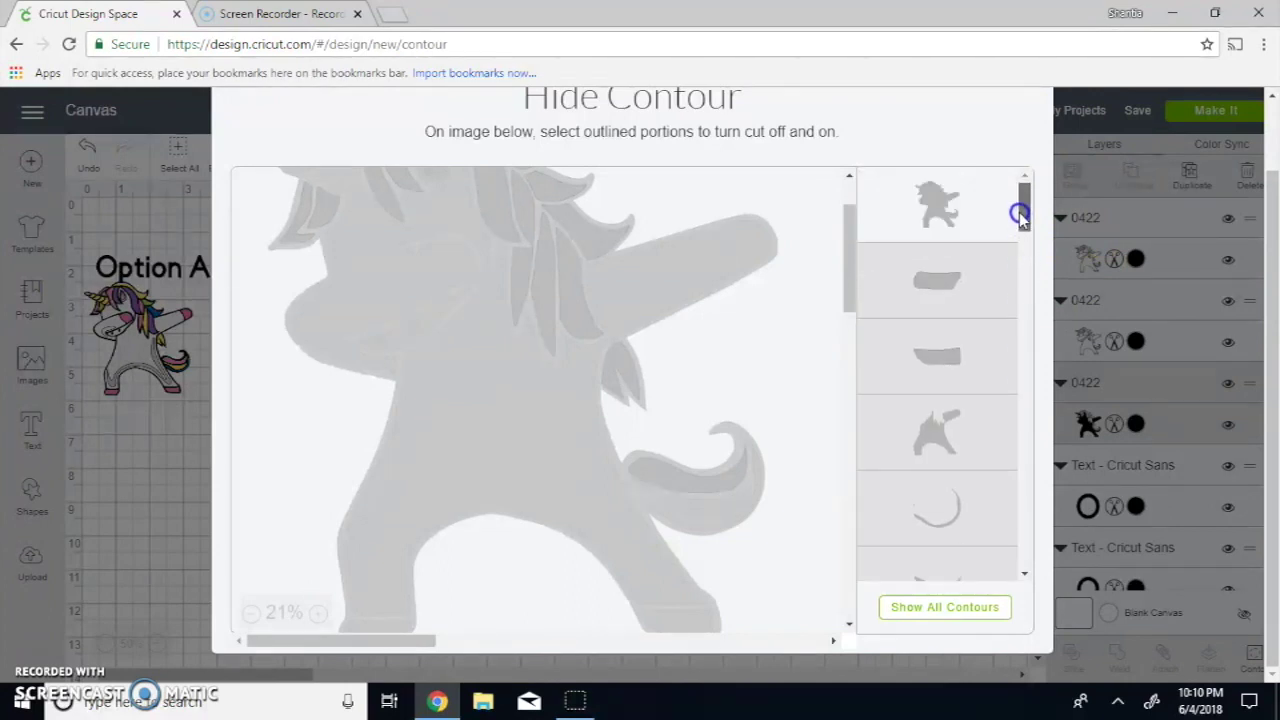
pyautogui.click(906, 206)
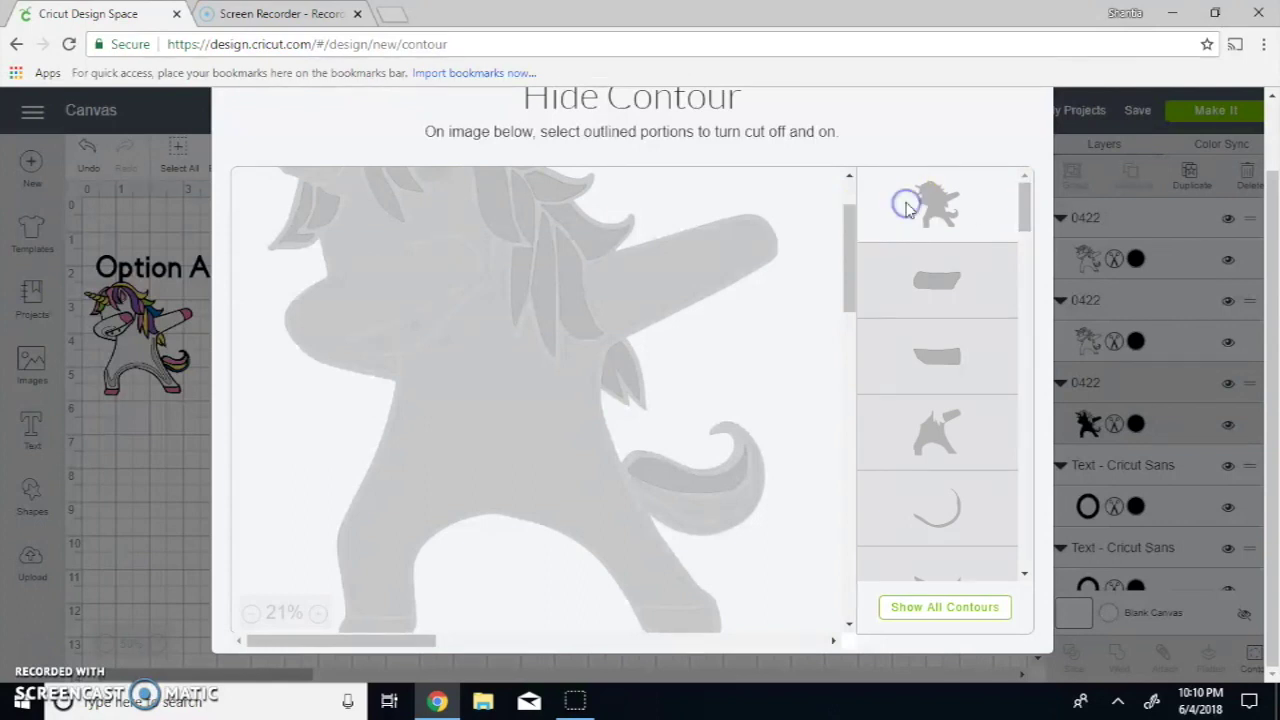
pyautogui.click(936, 212)
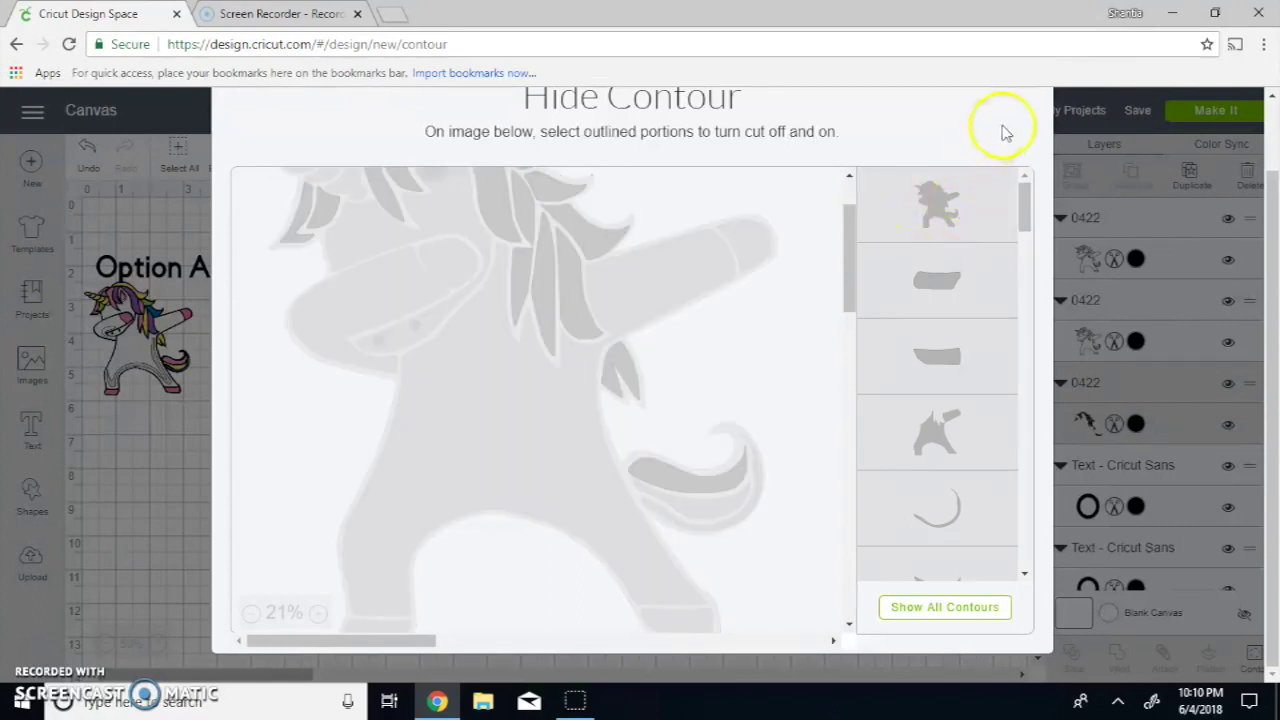
# - Turn on the remaining lower tail strand contours and close the contour settings
pyautogui.click(697, 546)
pyautogui.click(711, 514)
pyautogui.click(708, 524)
pyautogui.click(703, 523)
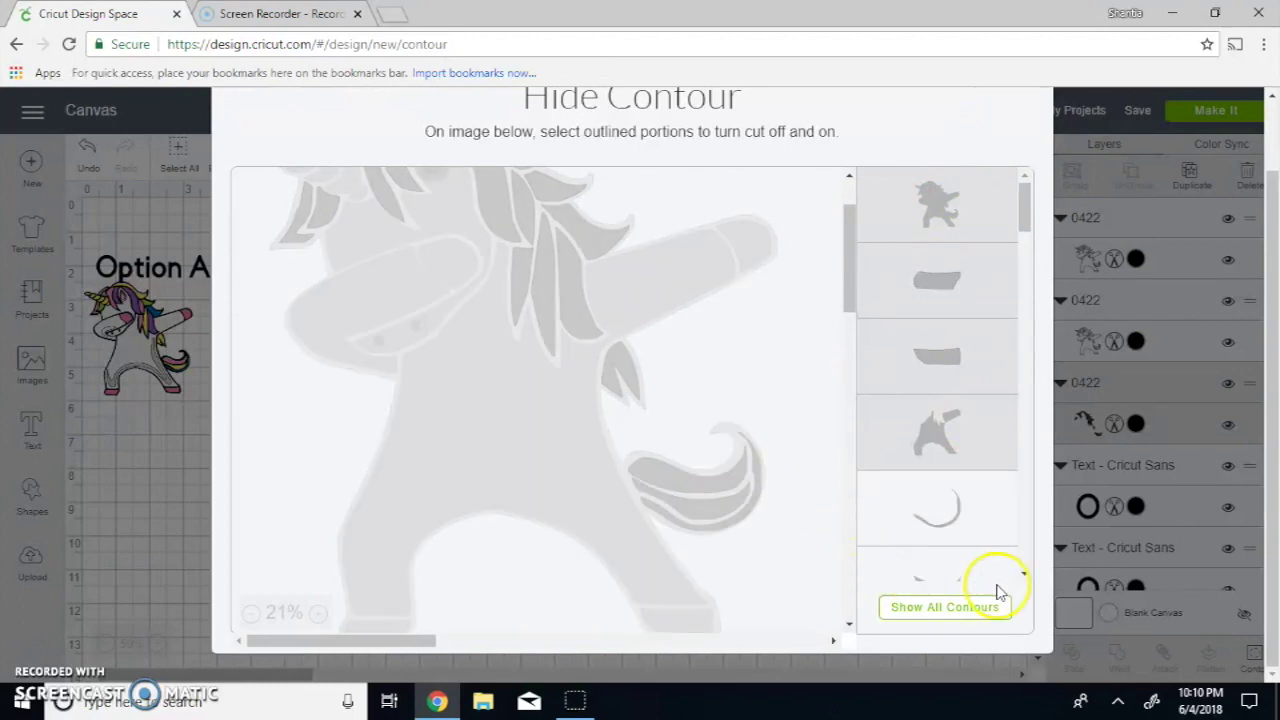
pyautogui.scroll(2, 1140, 170)
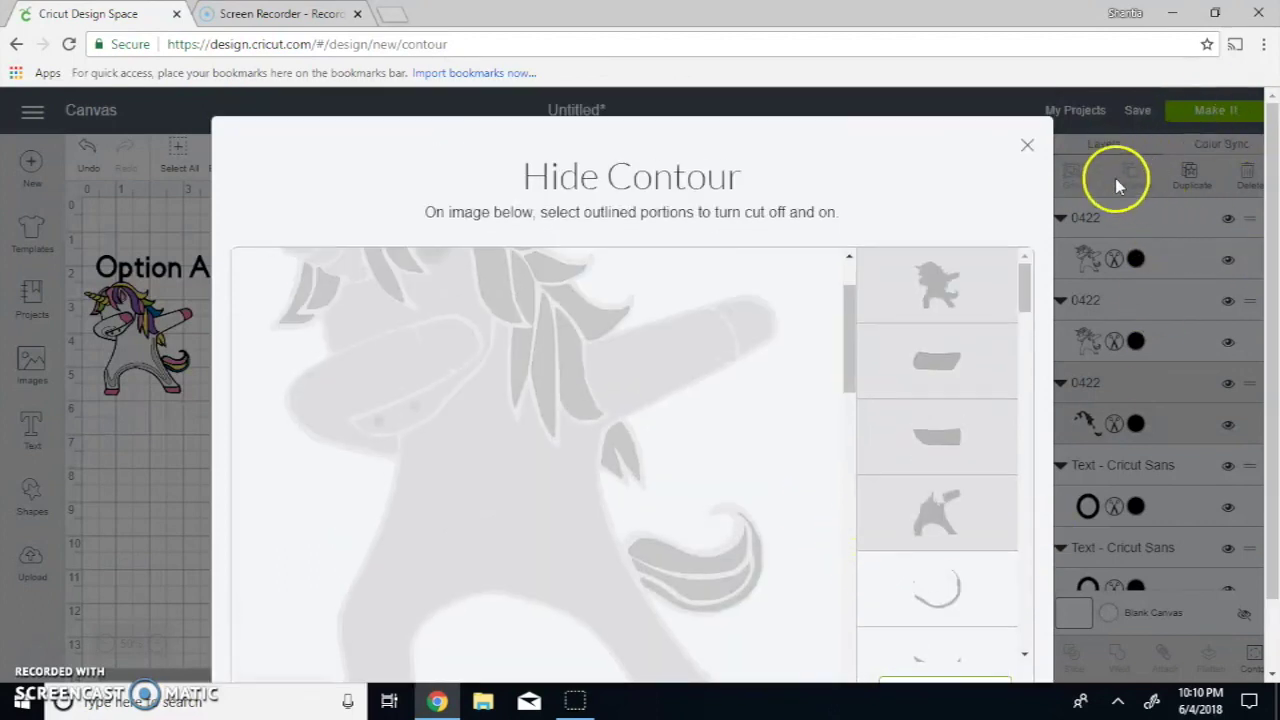
pyautogui.click(1026, 146)
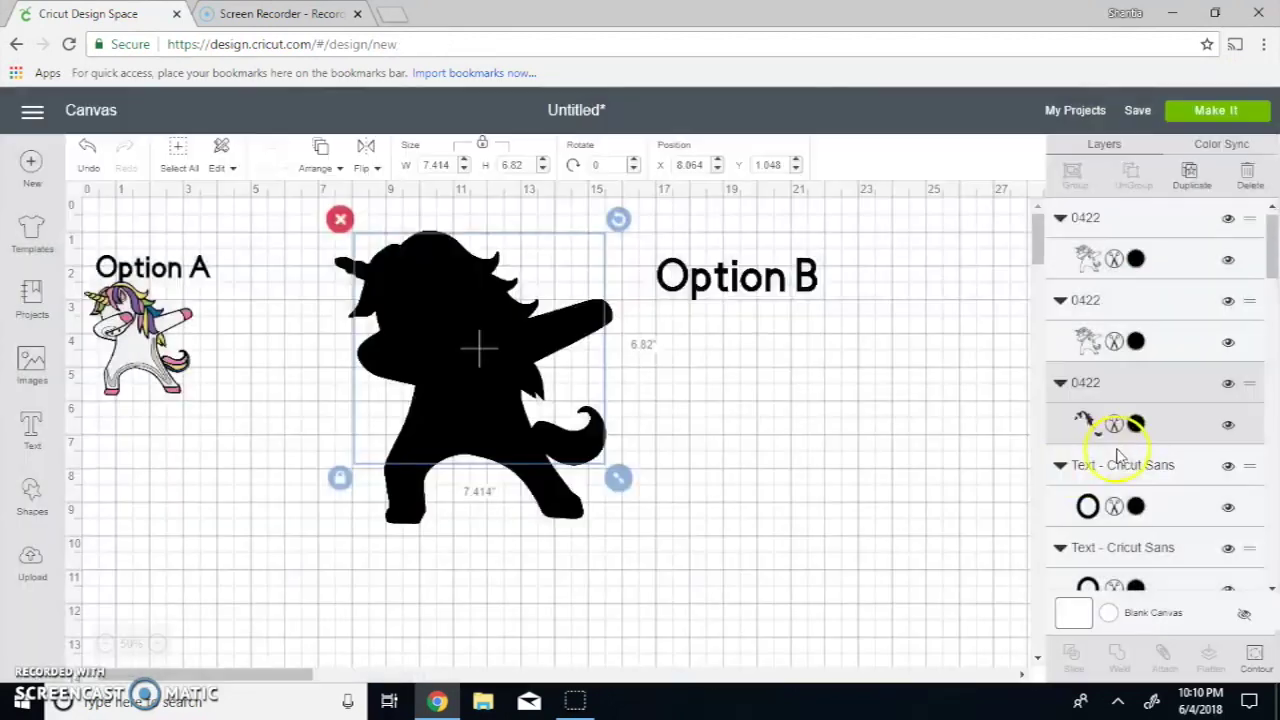
# - Recolour the mane and tail layer pink (#EC6DB4) and deselect it
pyautogui.click(1138, 424)
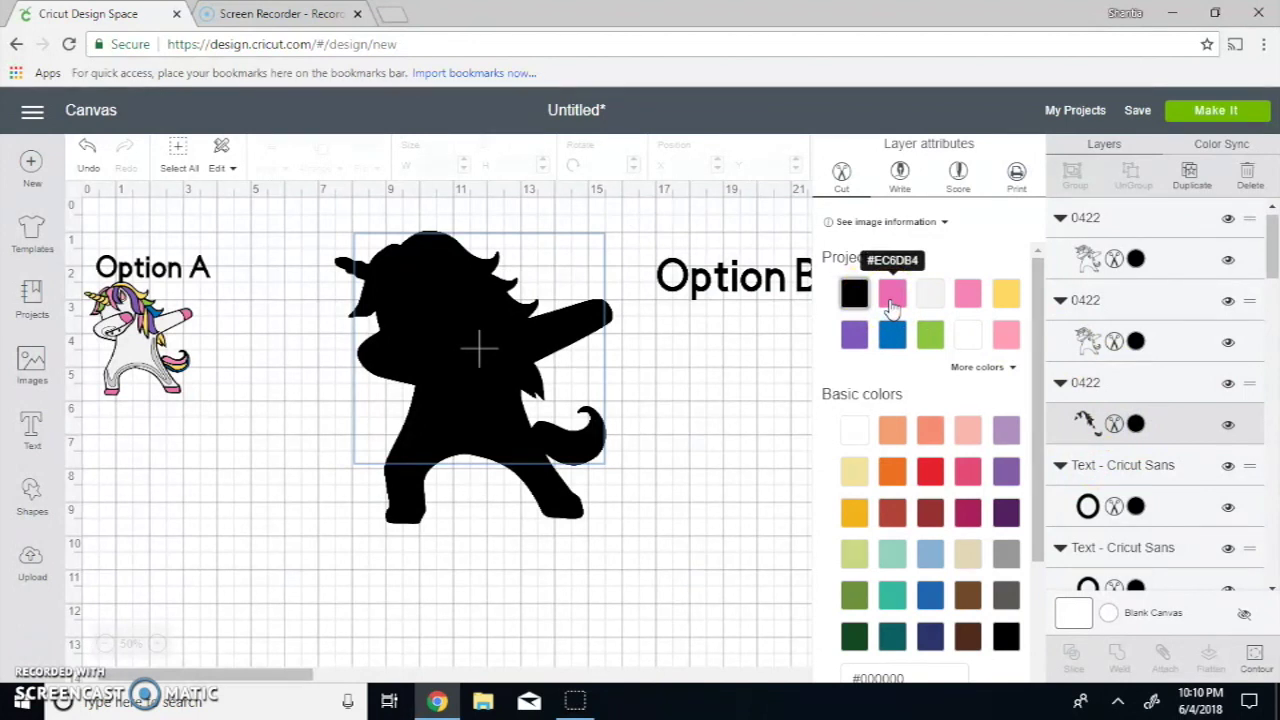
pyautogui.click(891, 300)
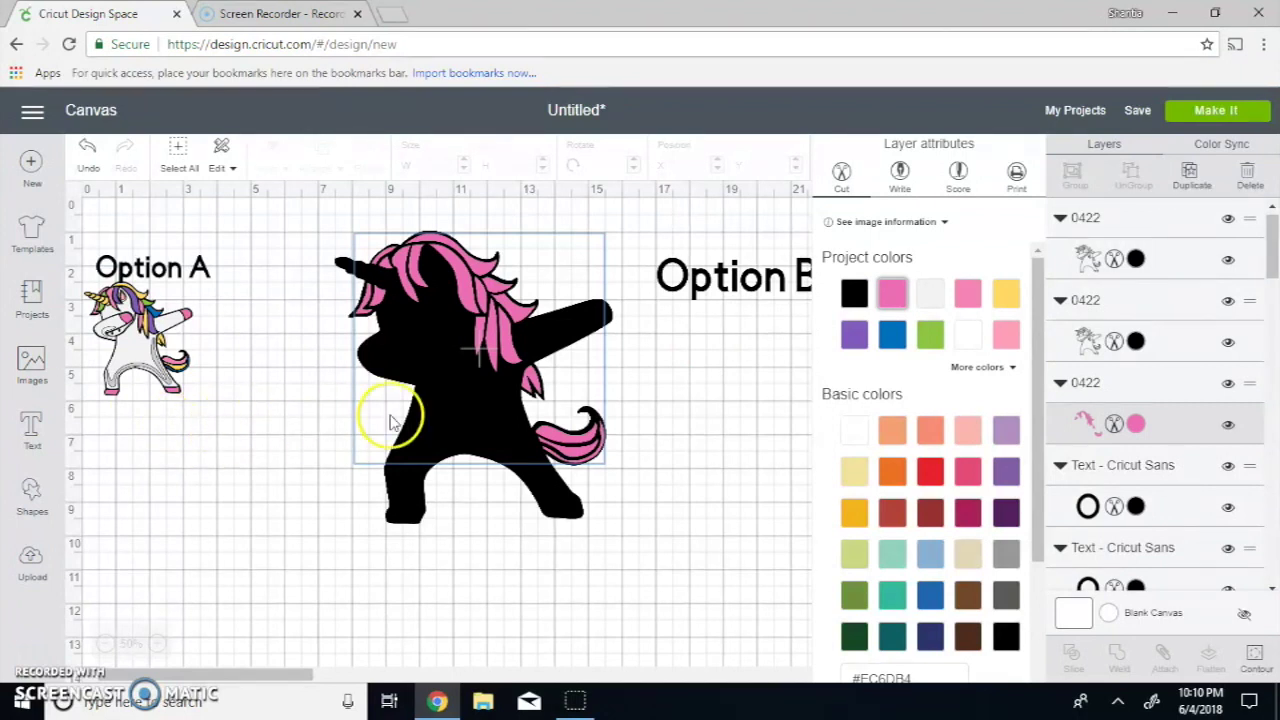
pyautogui.moveTo(206, 434); pyautogui.dragTo(206, 400)
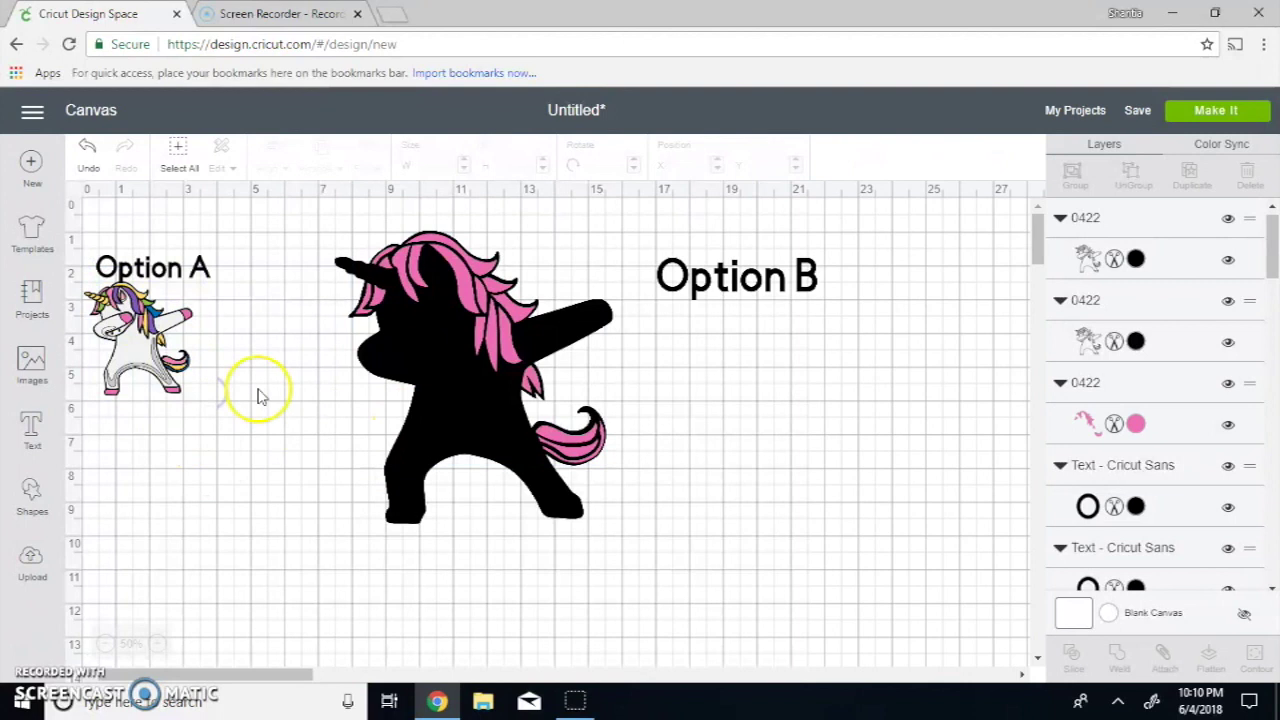
# - Recolour the middle unicorn copy white (#FFFFFF) and hide all of its contours
pyautogui.click(1140, 343)
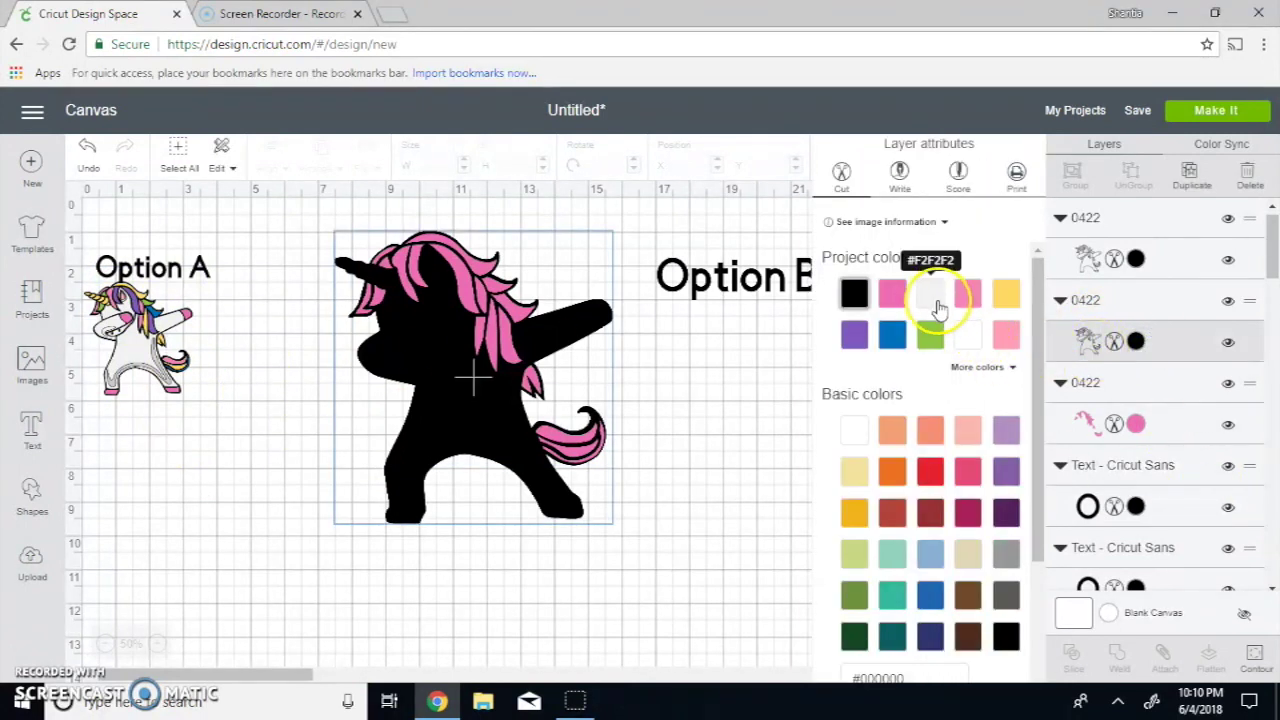
pyautogui.click(968, 340)
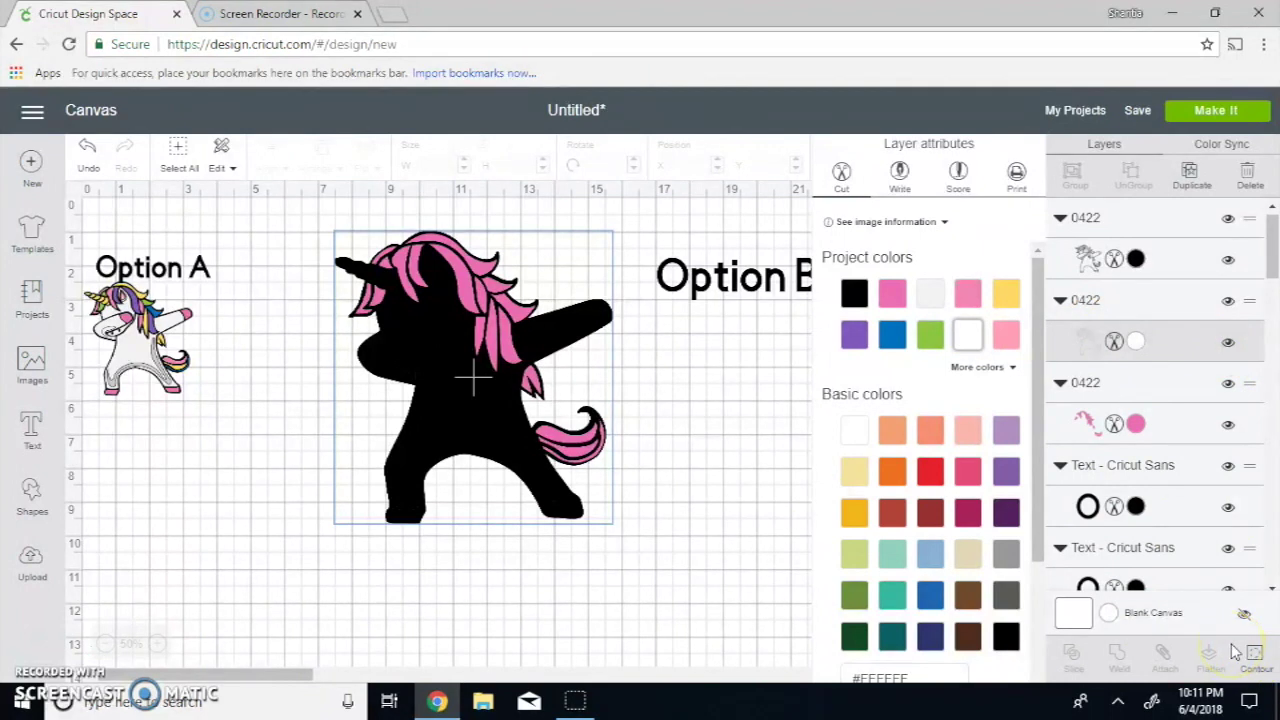
pyautogui.click(1258, 652)
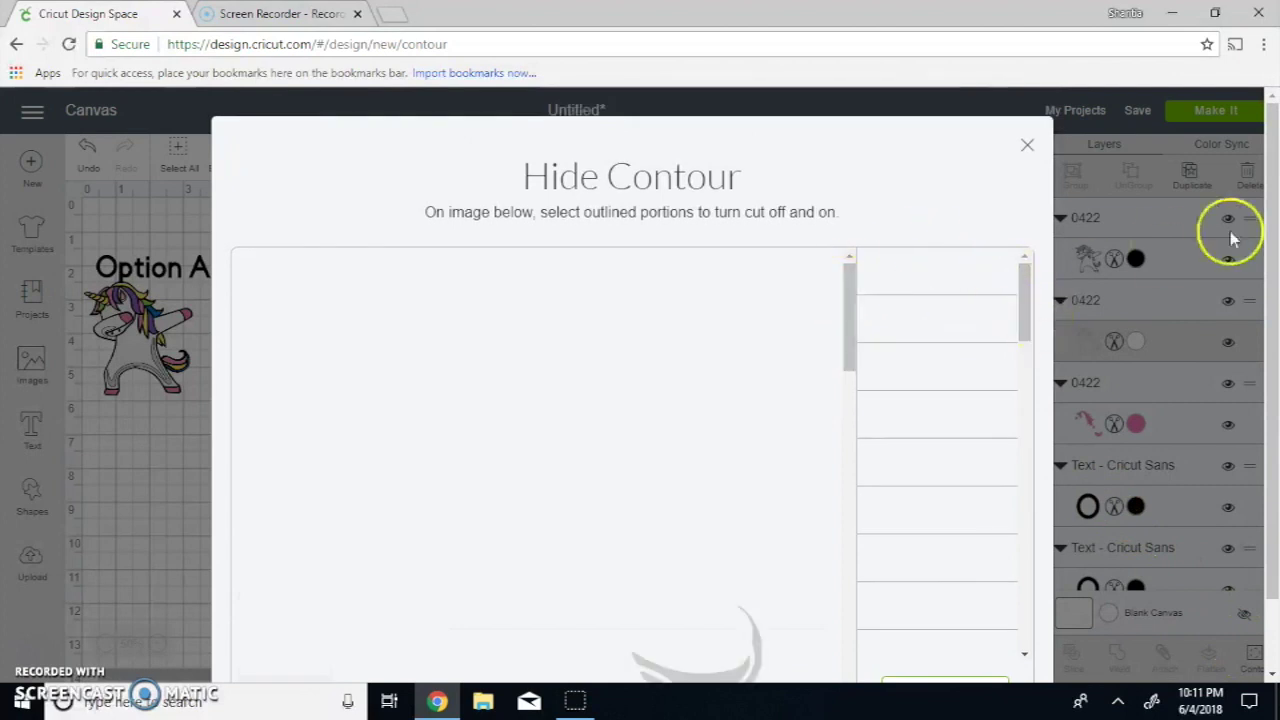
pyautogui.scroll(-1, 1250, 360)
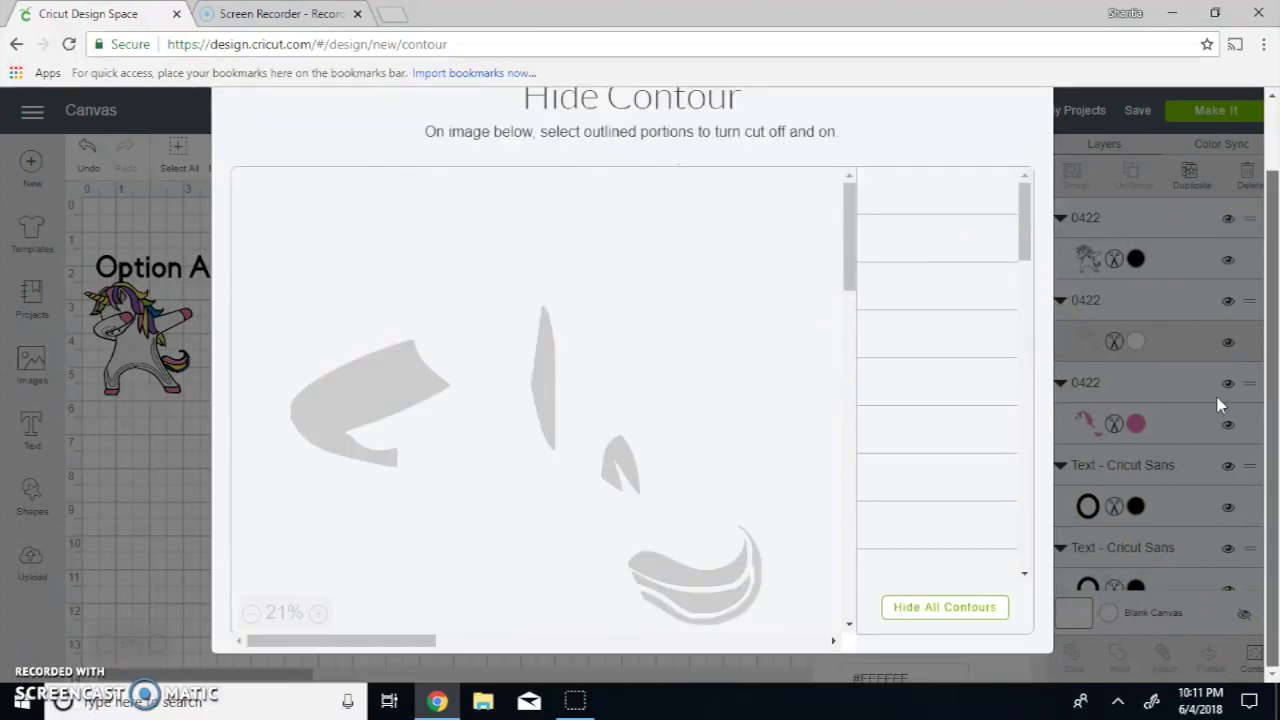
pyautogui.click(931, 609)
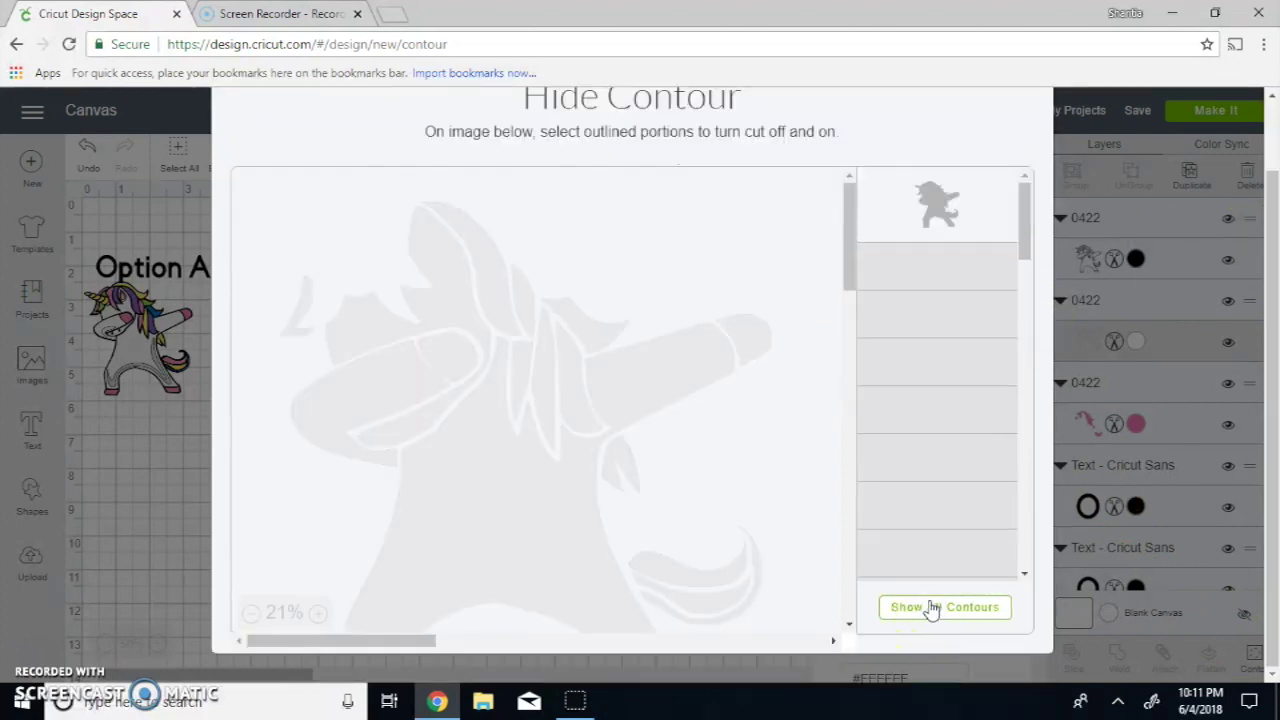
# - Turn on the contours of the ear, face, bent arm and body, leaving the mane locks off
pyautogui.click(434, 300)
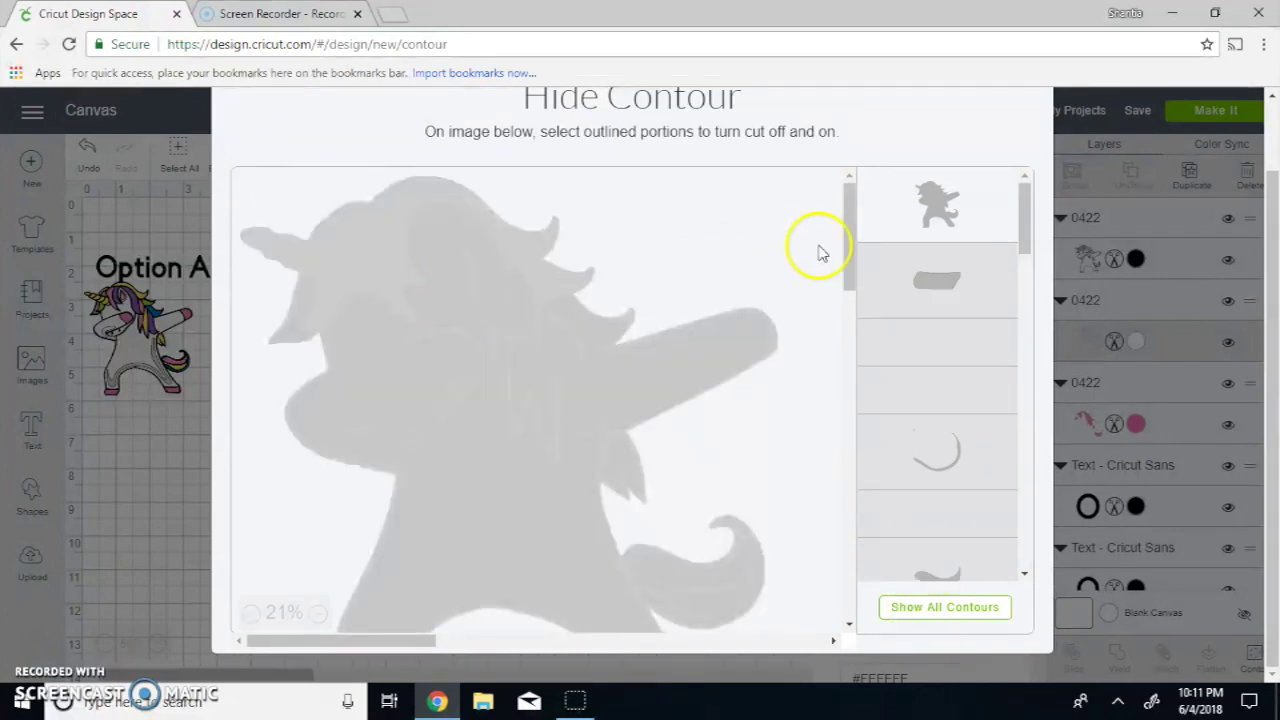
pyautogui.click(446, 306)
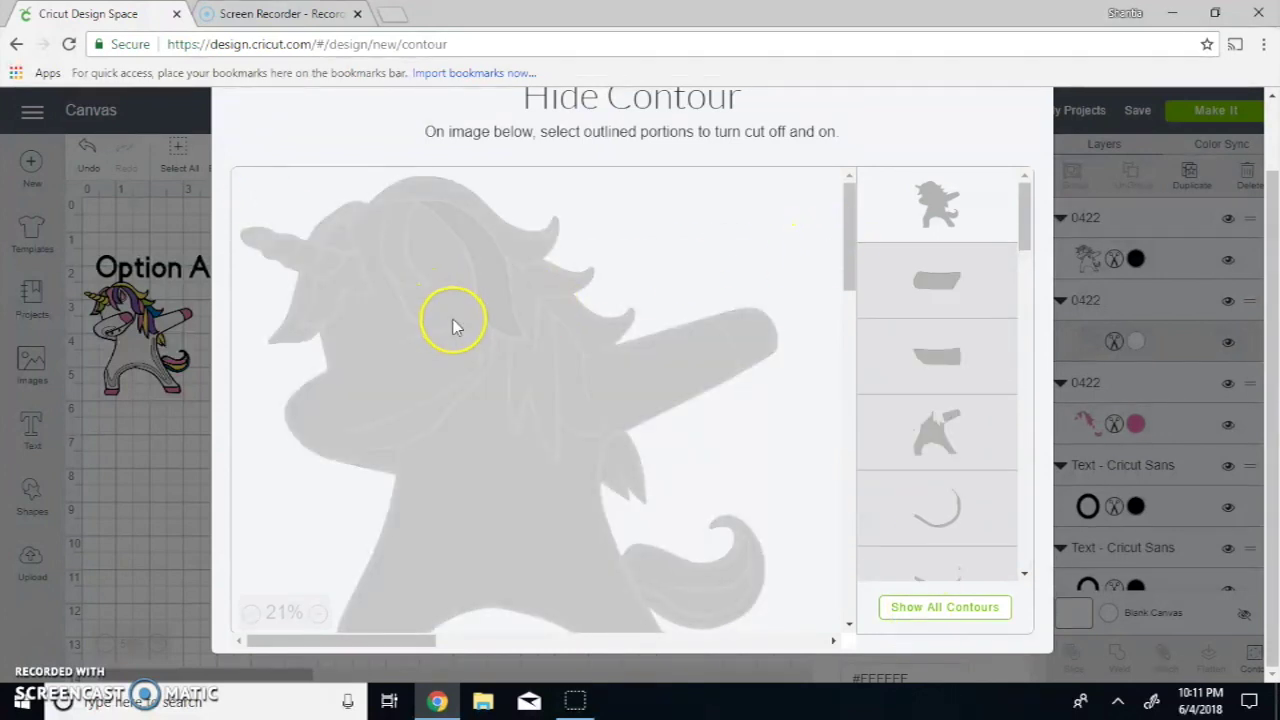
pyautogui.click(446, 304)
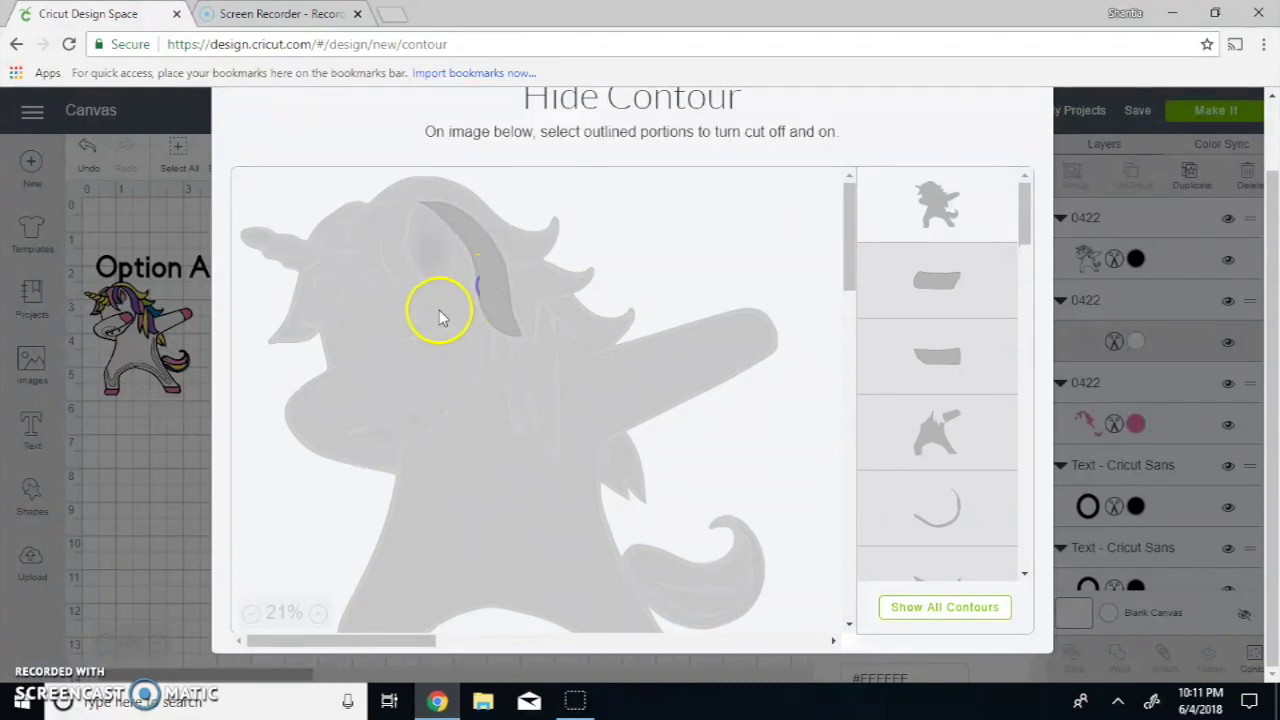
pyautogui.click(438, 310)
pyautogui.click(435, 309)
pyautogui.click(359, 332)
pyautogui.click(458, 514)
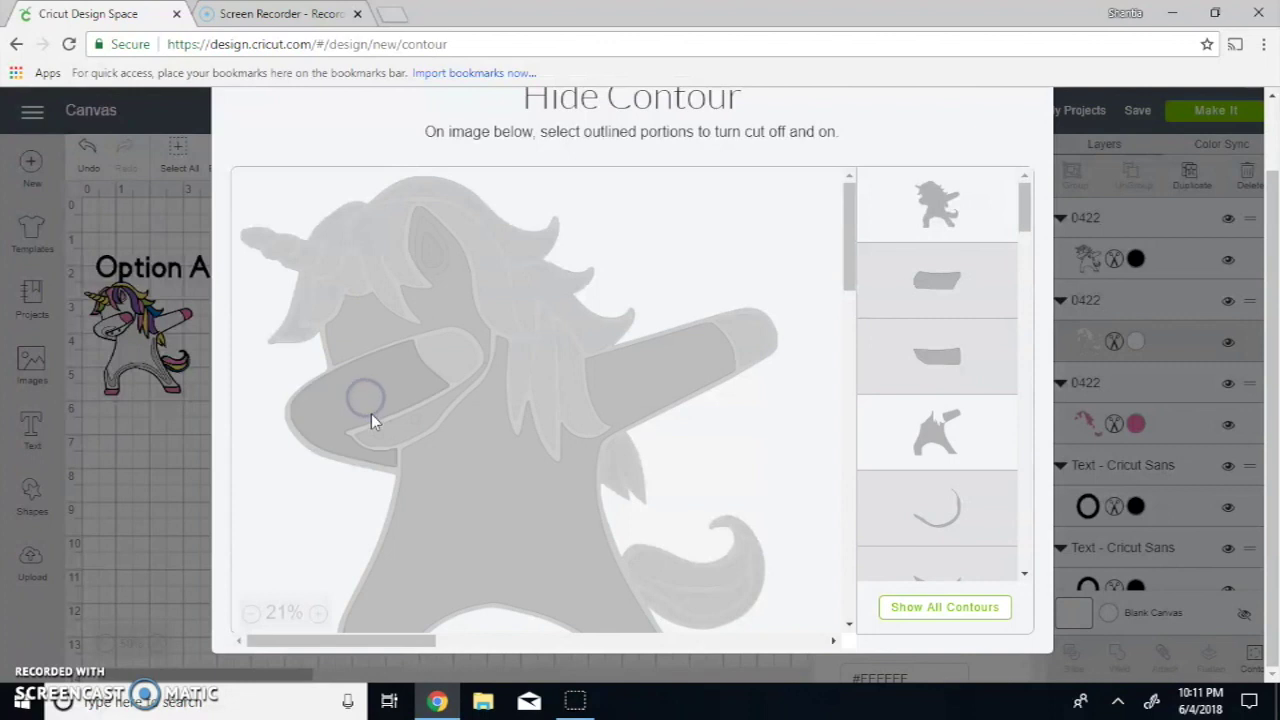
# - Turn off the contour of the whole unicorn silhouette in the white layer and close the contour settings
pyautogui.scroll(-5, 390, 425)
pyautogui.scroll(2, 1005, 293)
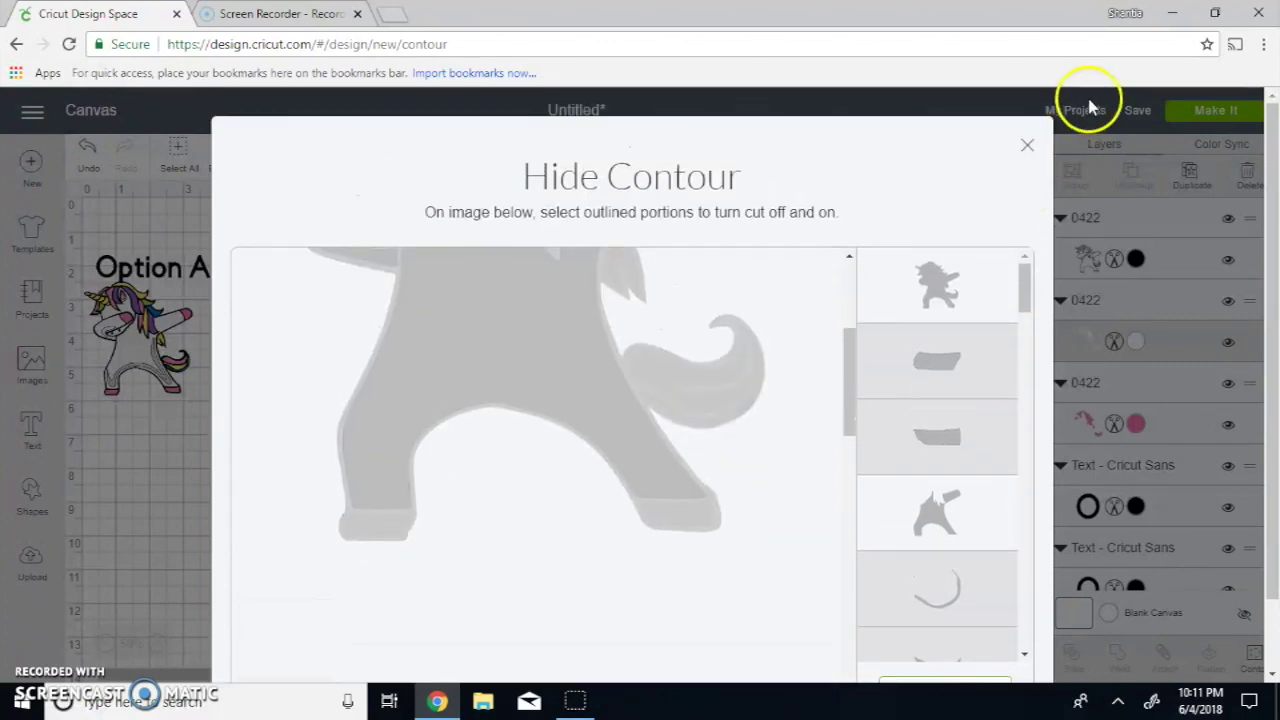
pyautogui.click(971, 280)
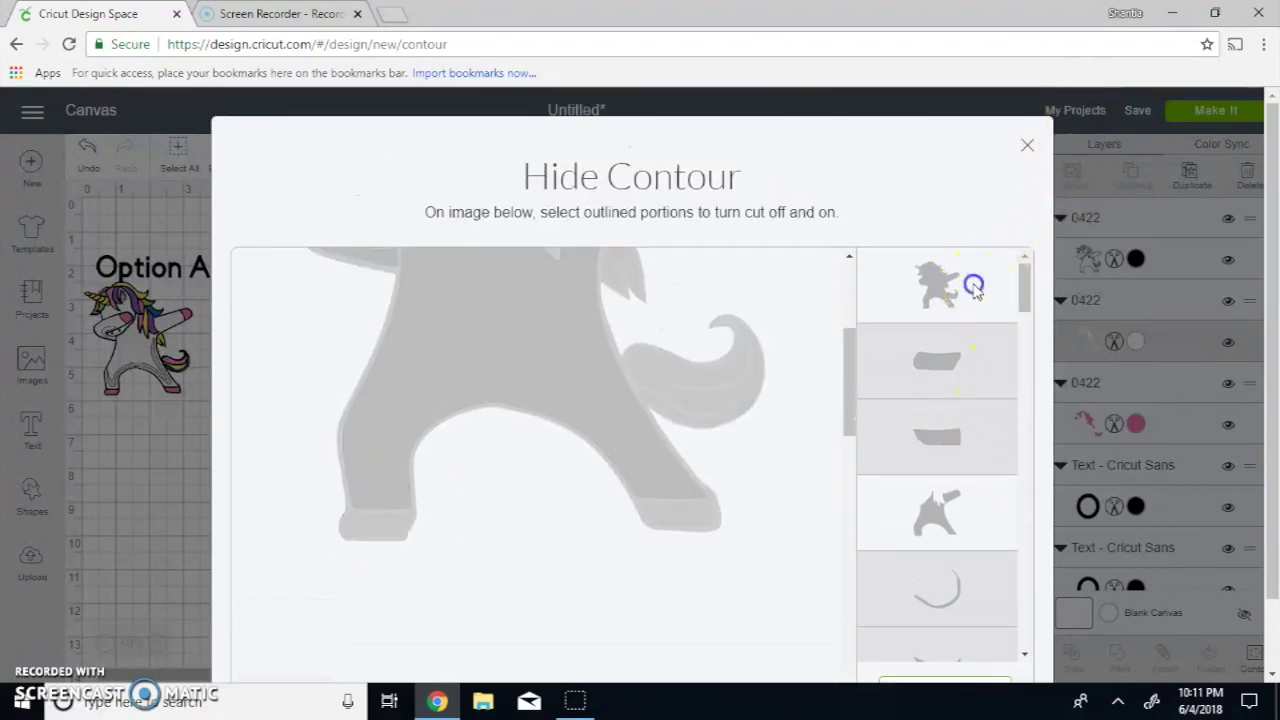
pyautogui.click(1022, 148)
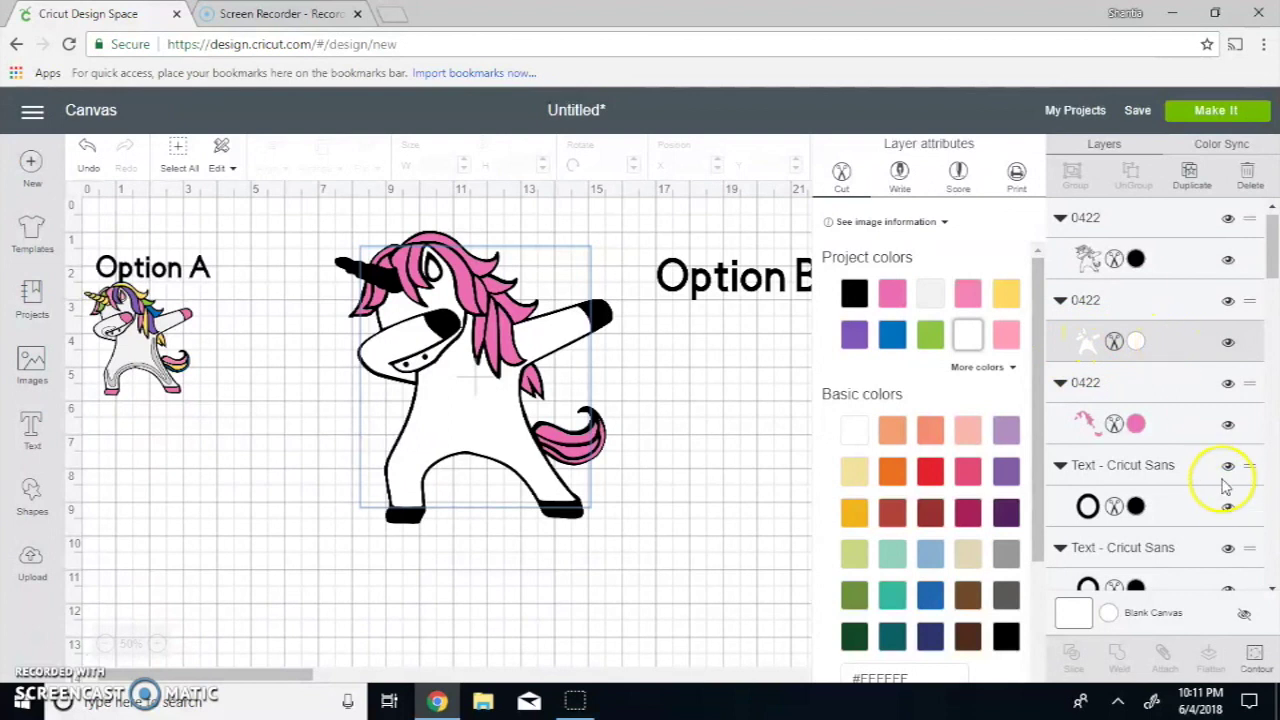
# - Toggle the inner ear contour of the white body layer so the inner ear is cut out of it
pyautogui.click(1250, 648)
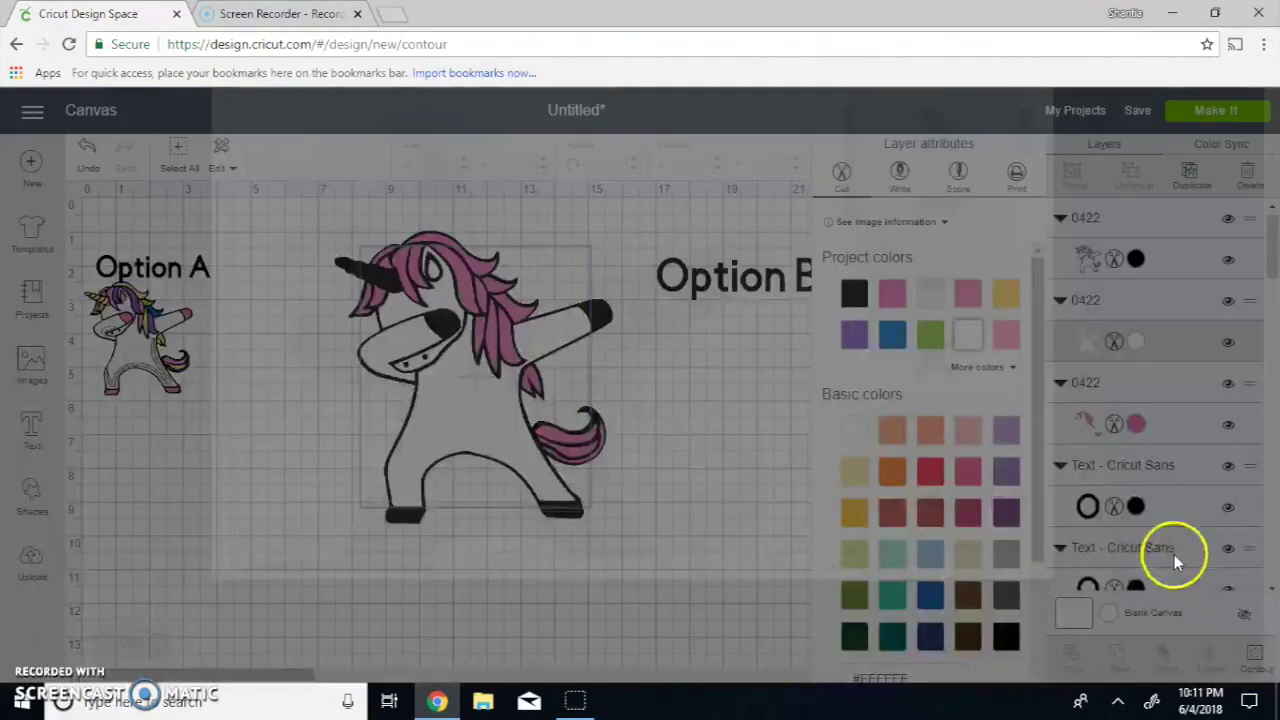
pyautogui.click(430, 338)
pyautogui.click(1027, 147)
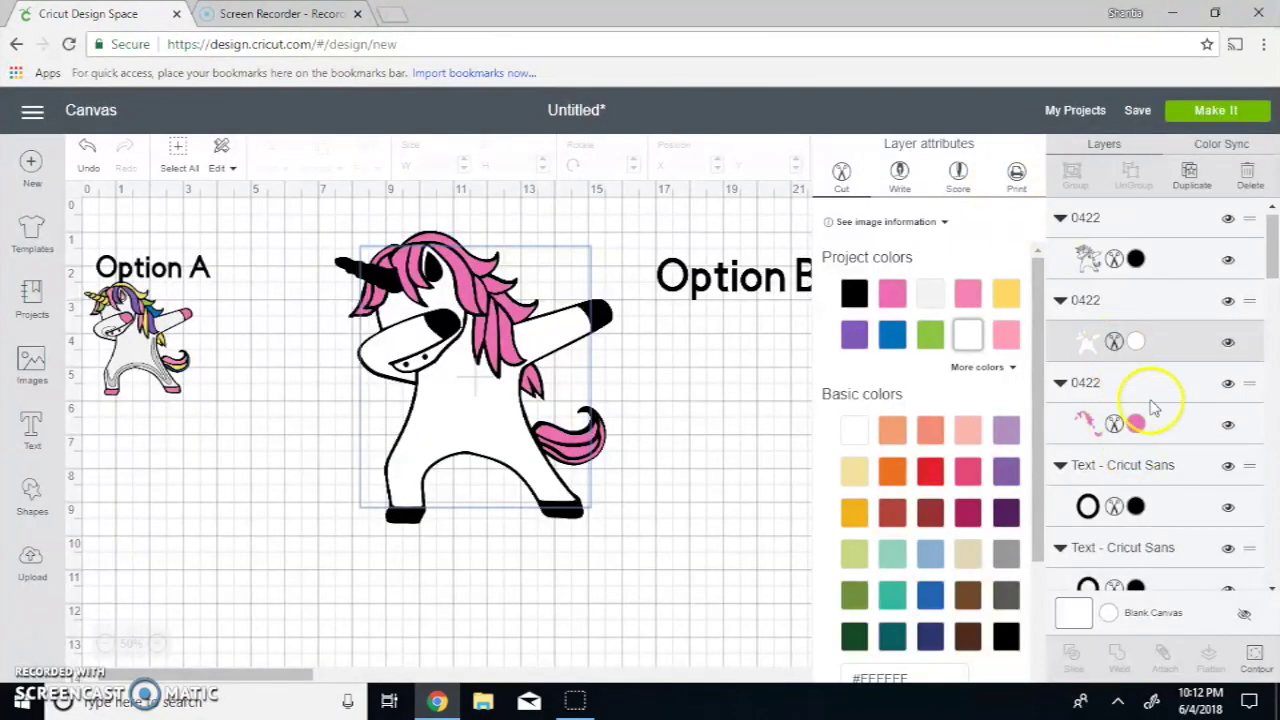
# - Turn on the inner ear contour in the pink mane and tail layer
pyautogui.click(1152, 410)
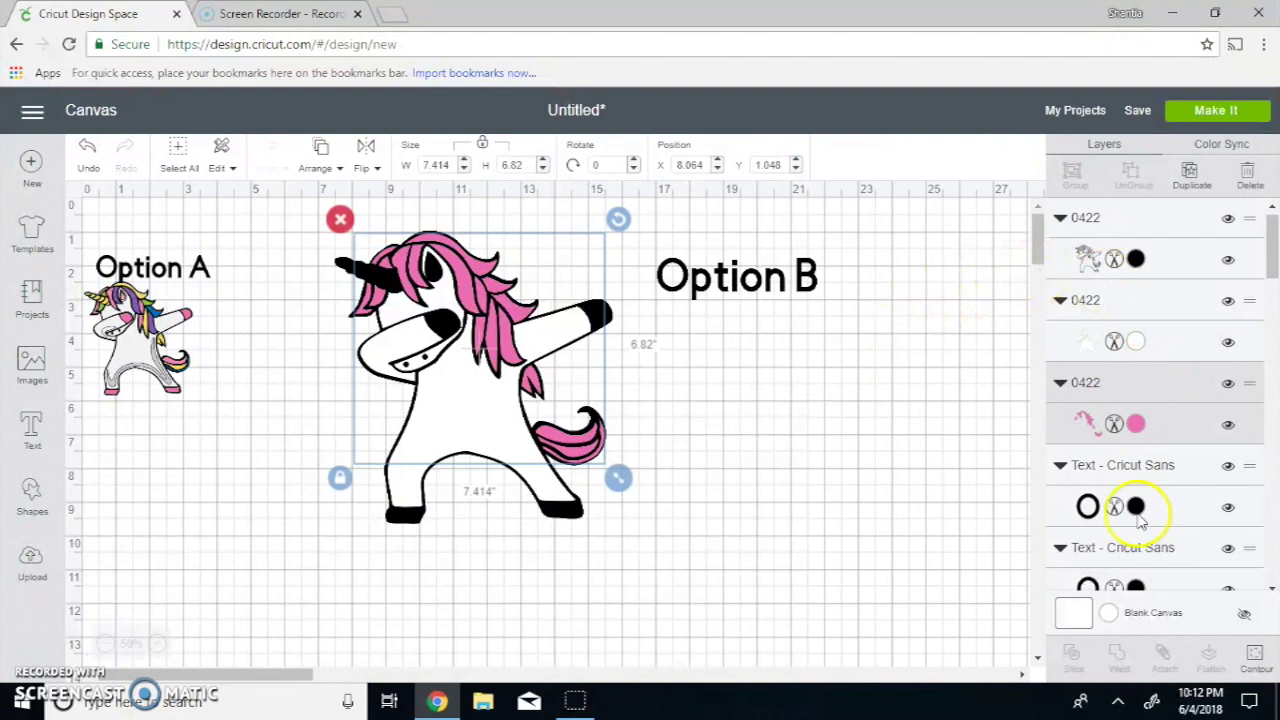
pyautogui.click(1258, 656)
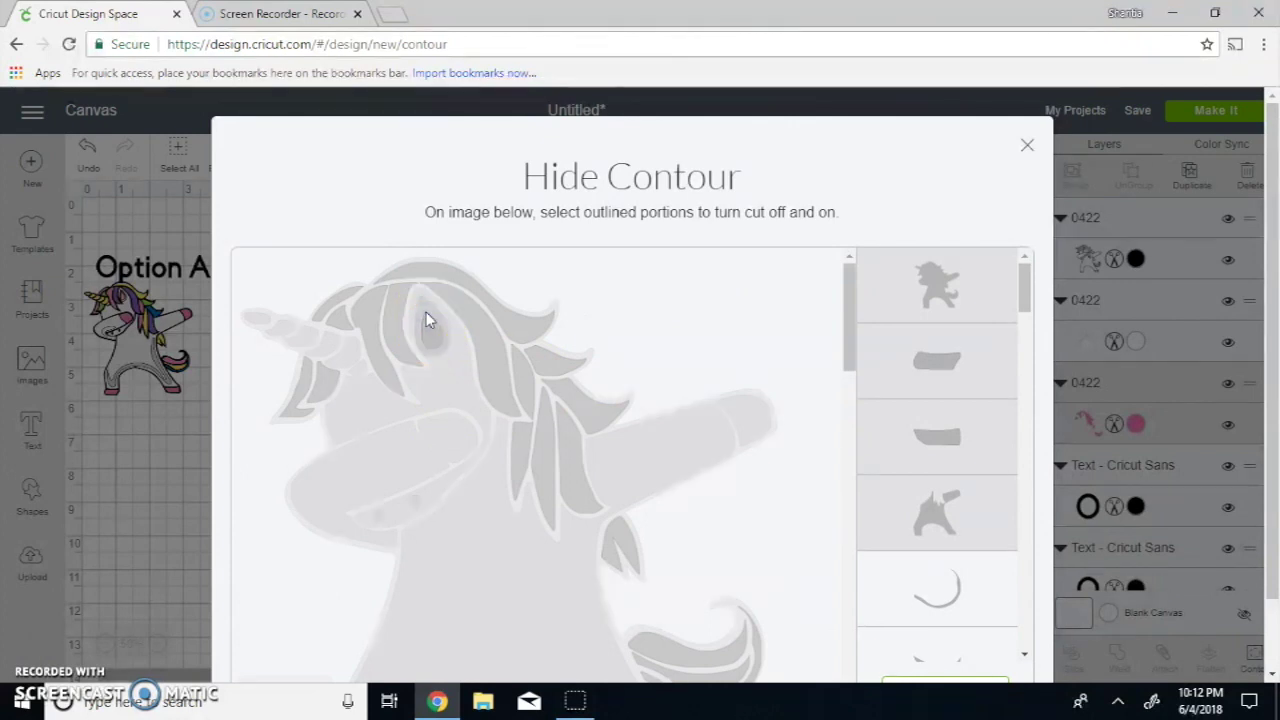
pyautogui.click(1027, 145)
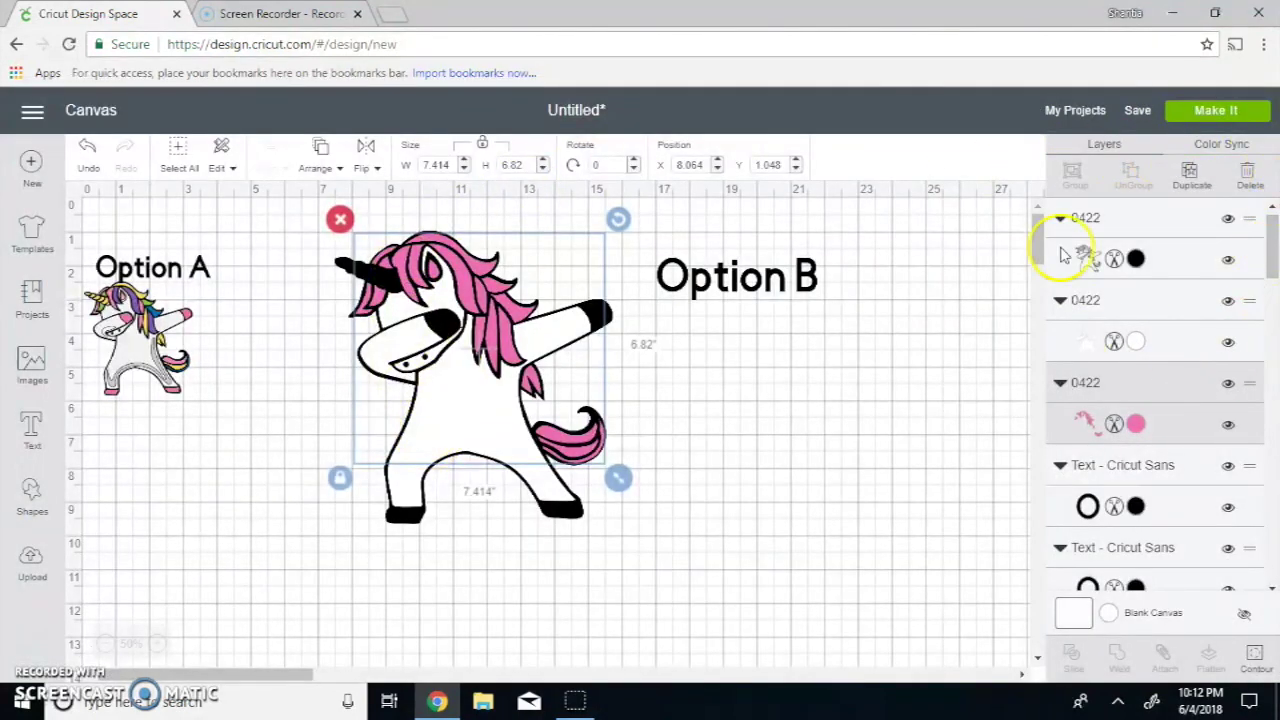
# - Hide all contours of the remaining black unicorn copy at the head of the layer list
pyautogui.click(1173, 260)
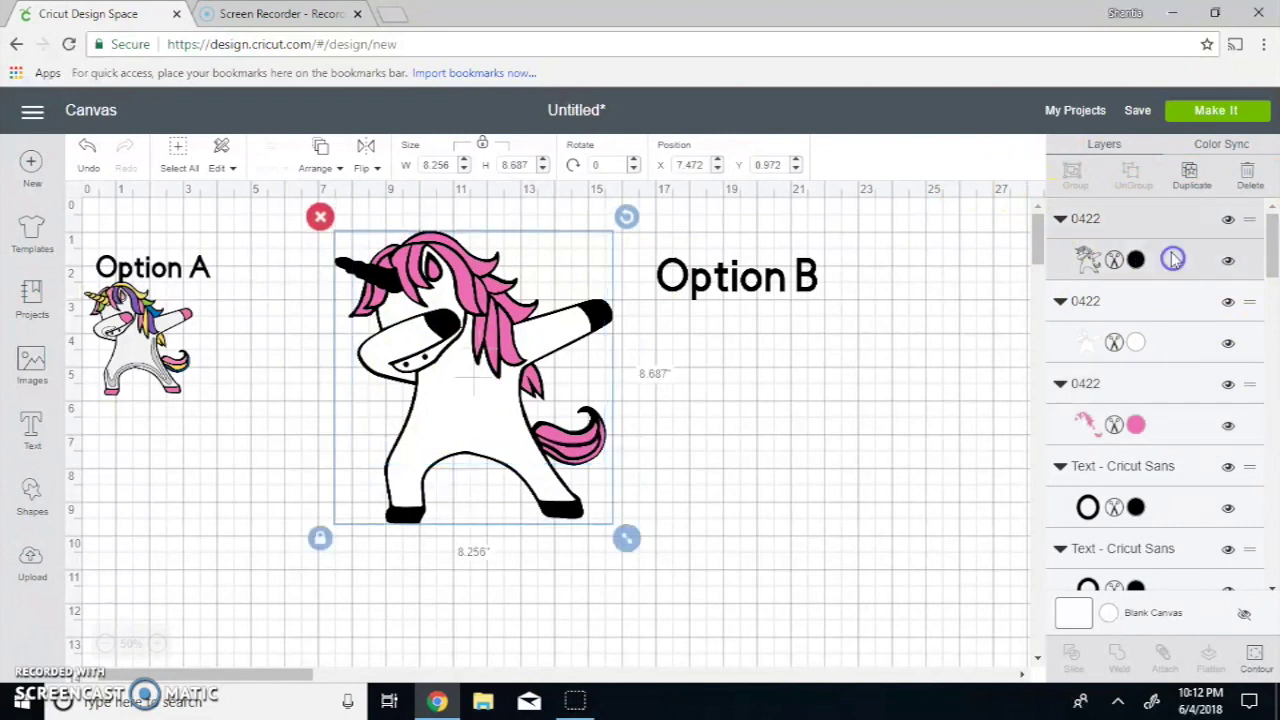
pyautogui.click(1262, 672)
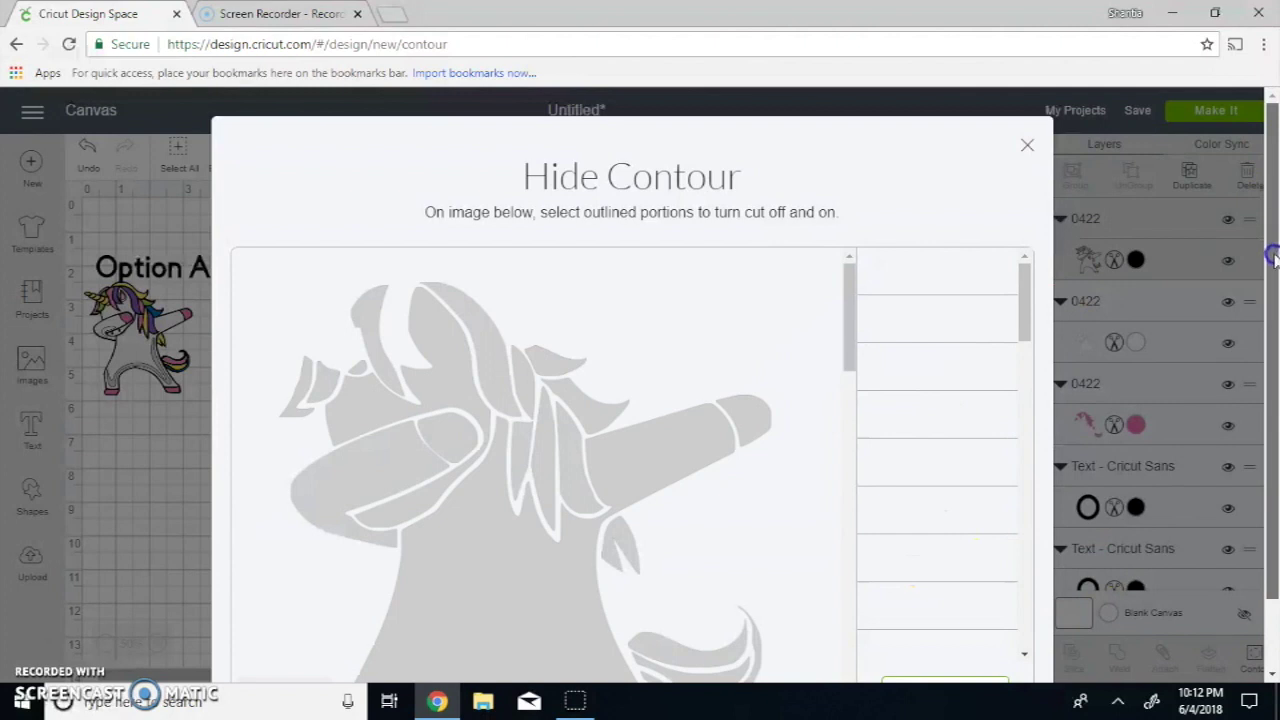
pyautogui.scroll(-1, 1272, 258)
pyautogui.click(963, 616)
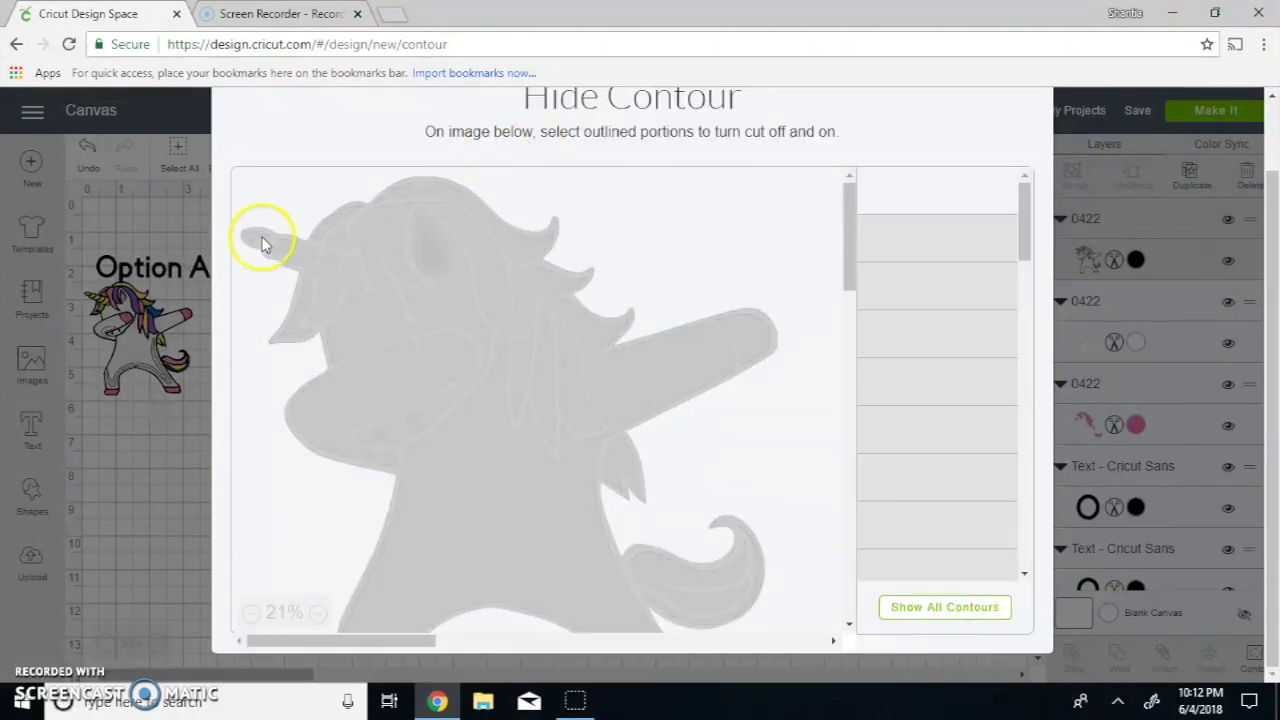
# - Turn on the contours of the horn segments, from the tip down to the base
pyautogui.click(255, 243)
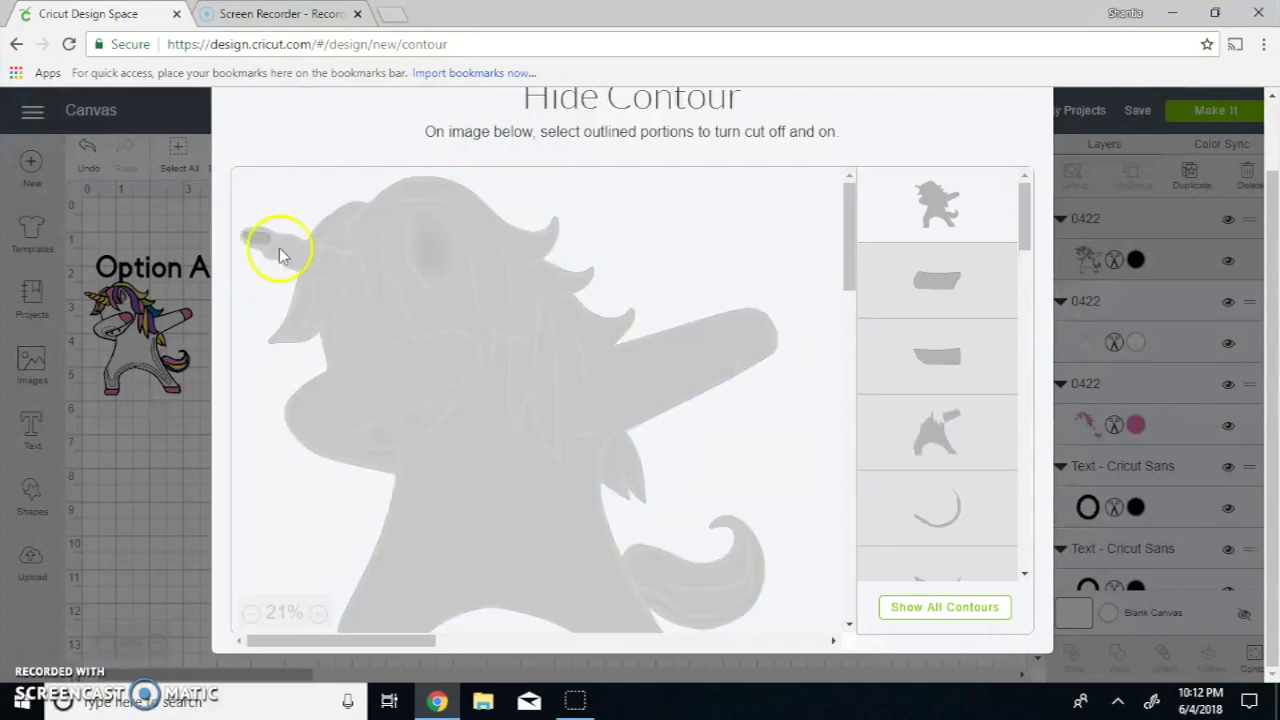
pyautogui.click(290, 248)
pyautogui.click(327, 259)
pyautogui.click(357, 289)
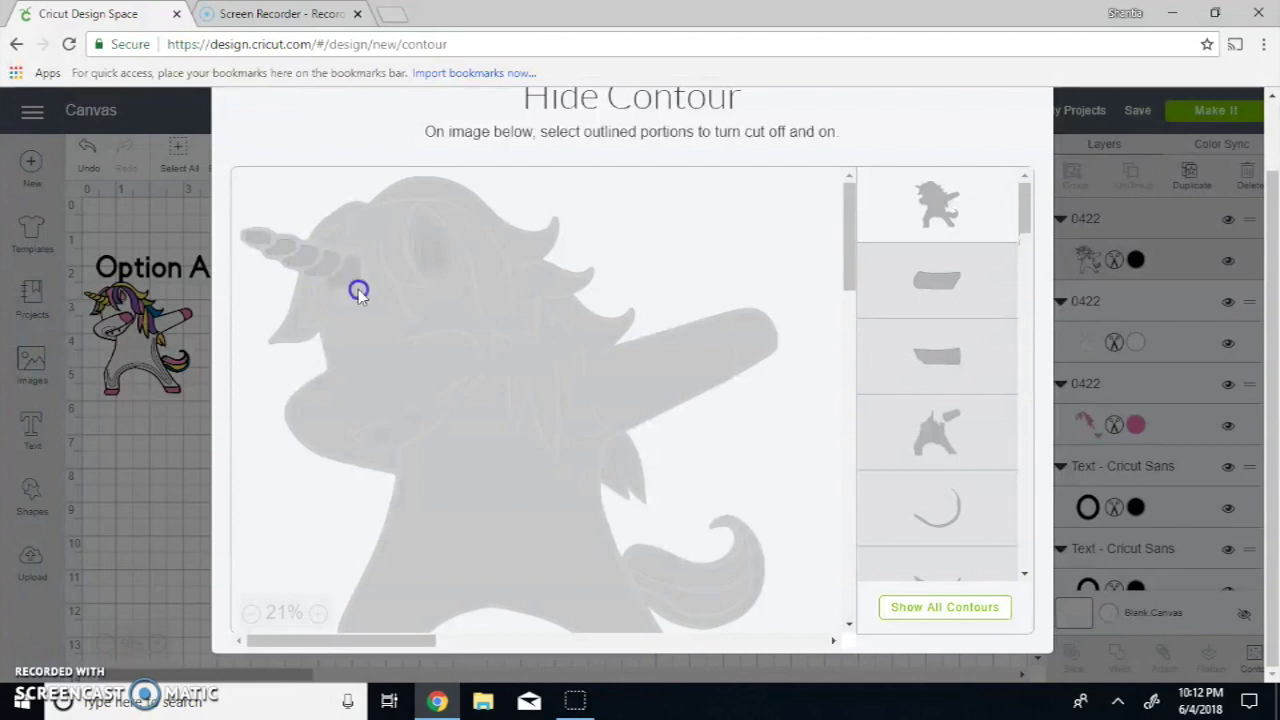
# - Turn on the contours of all four hooves, both on the arms and on the legs
pyautogui.click(455, 362)
pyautogui.click(752, 348)
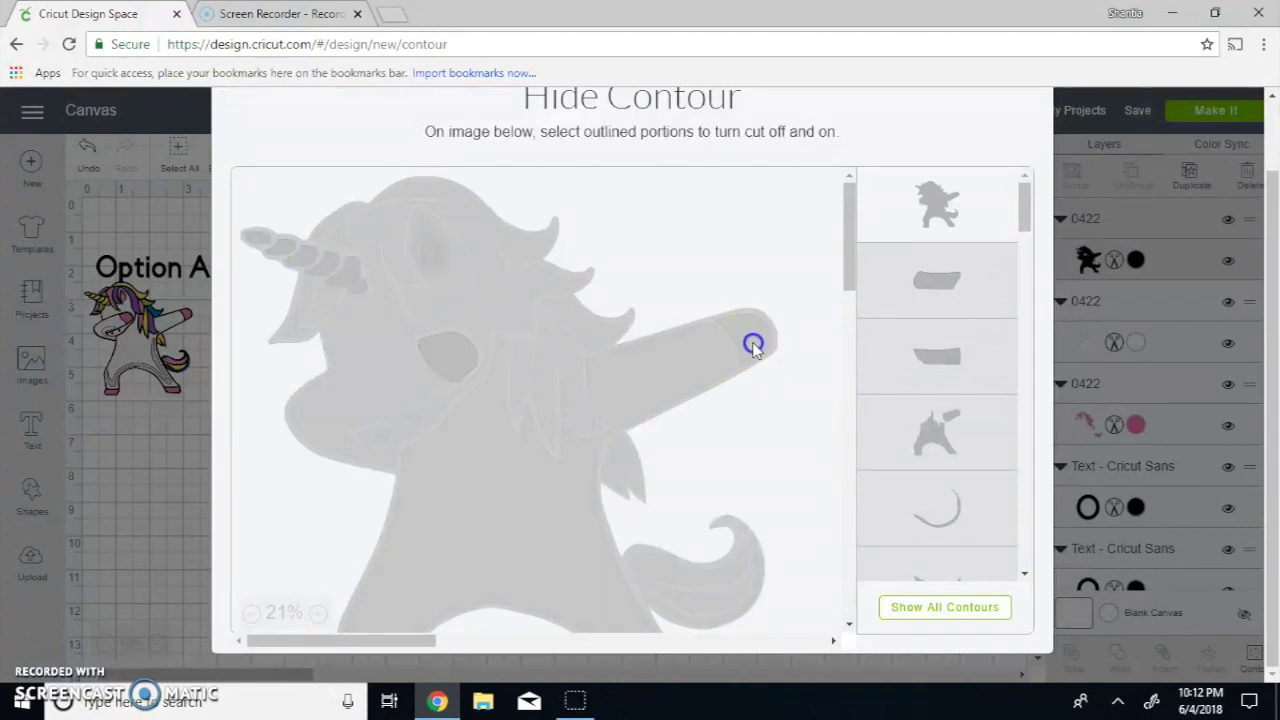
pyautogui.scroll(-3, 760, 400)
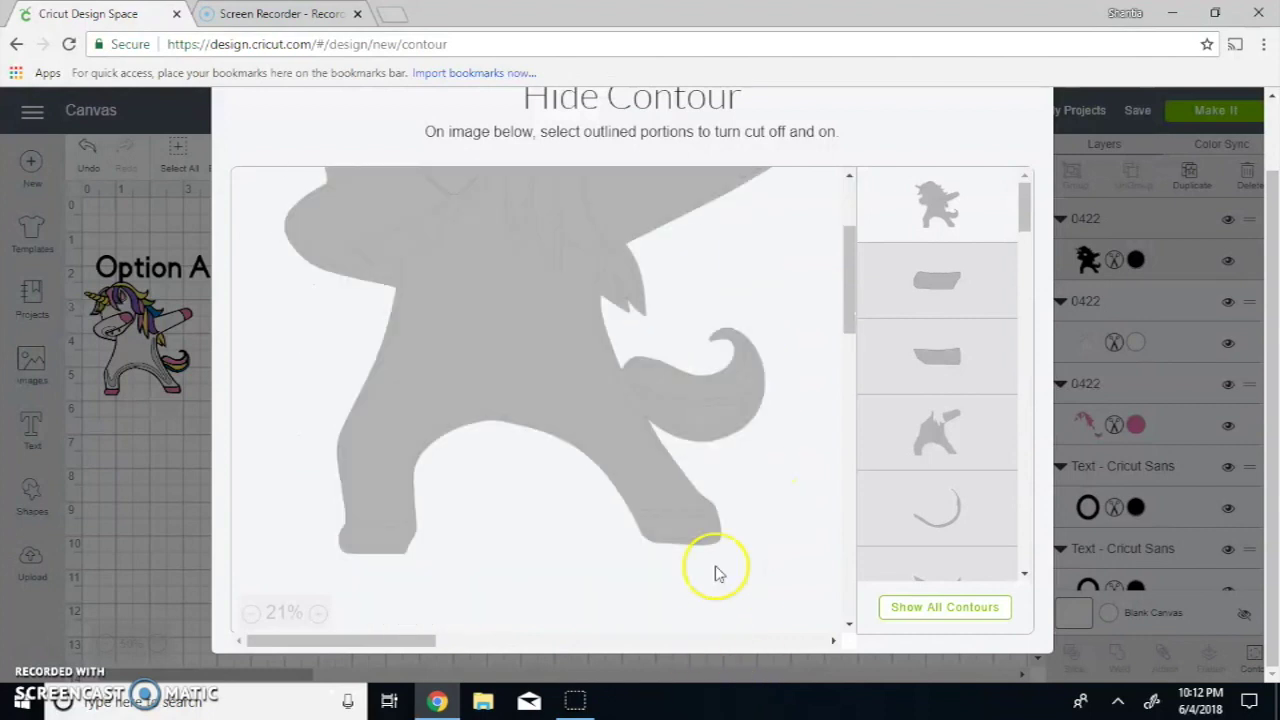
pyautogui.click(686, 526)
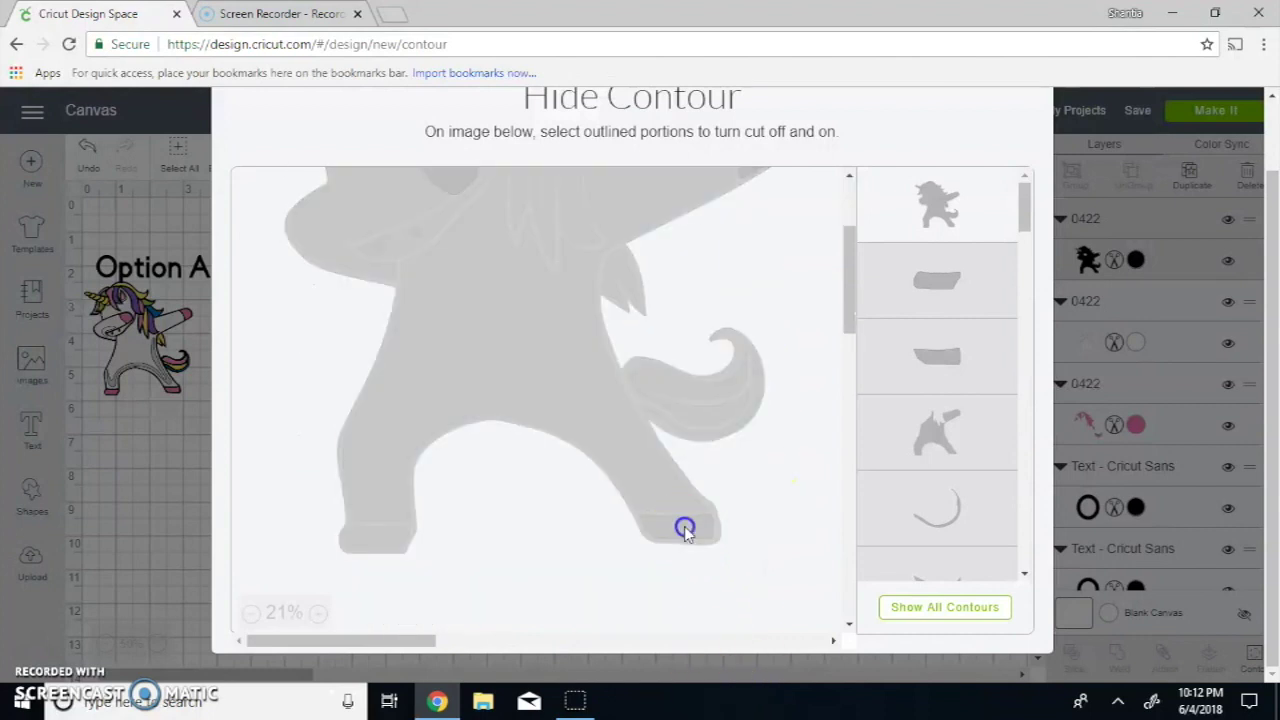
pyautogui.click(376, 543)
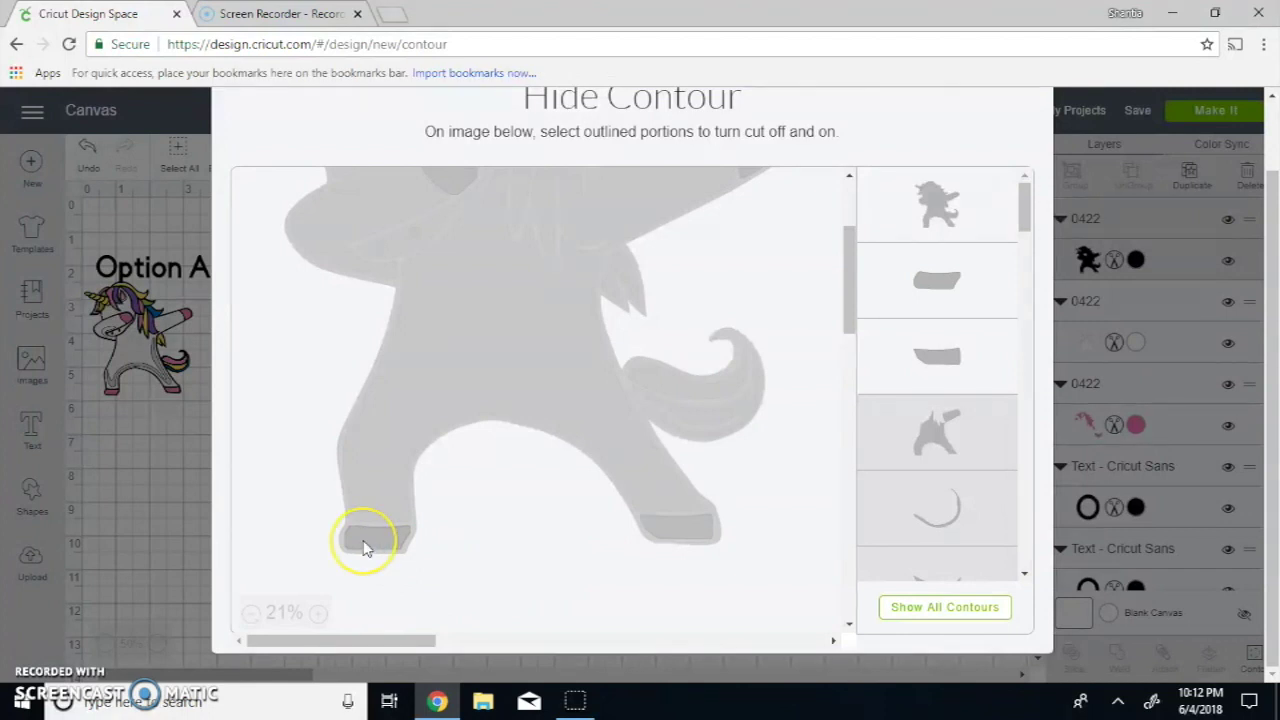
# - Turn off the whole-silhouette contour so only the horn and hooves are cut, and close the contour settings
pyautogui.click(953, 208)
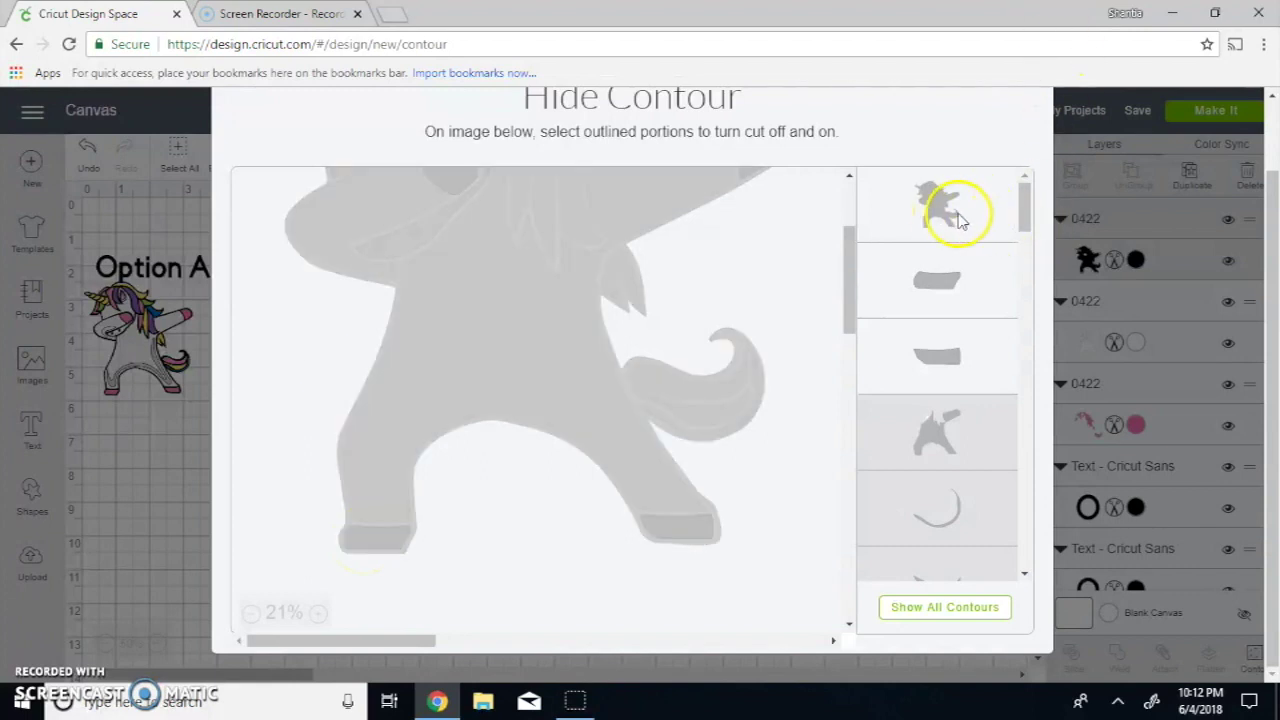
pyautogui.click(943, 271)
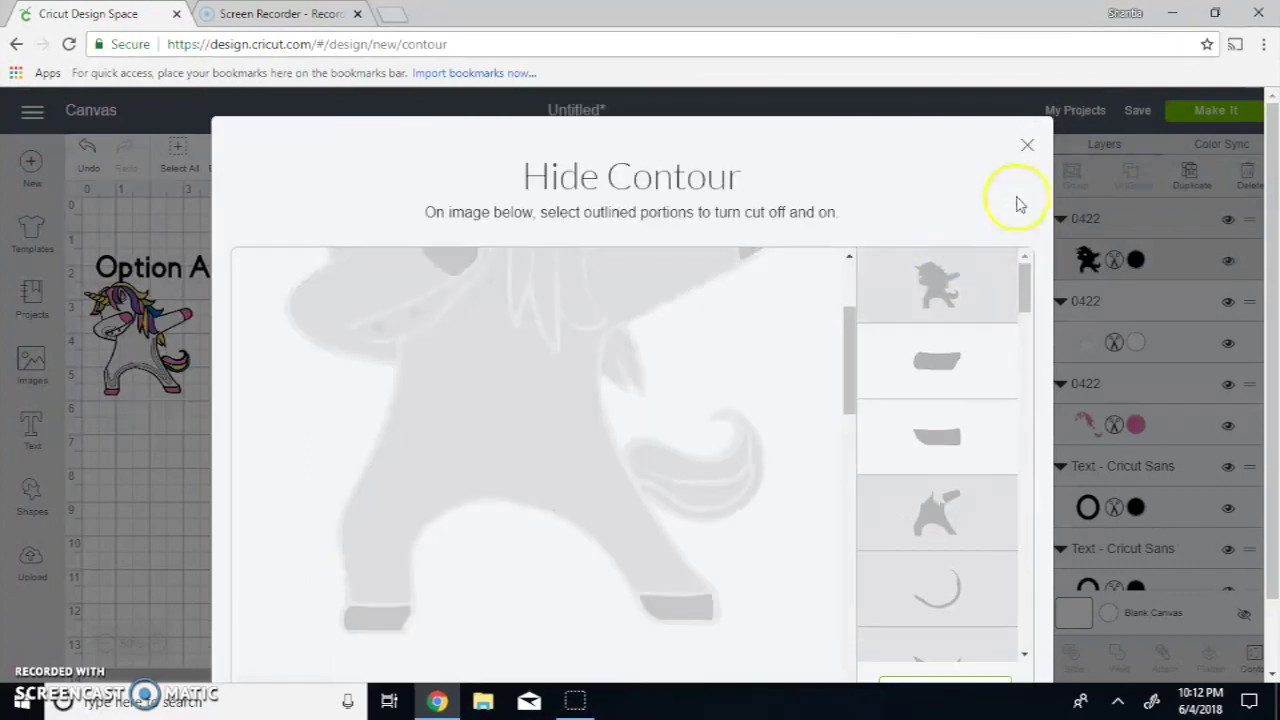
pyautogui.click(1025, 143)
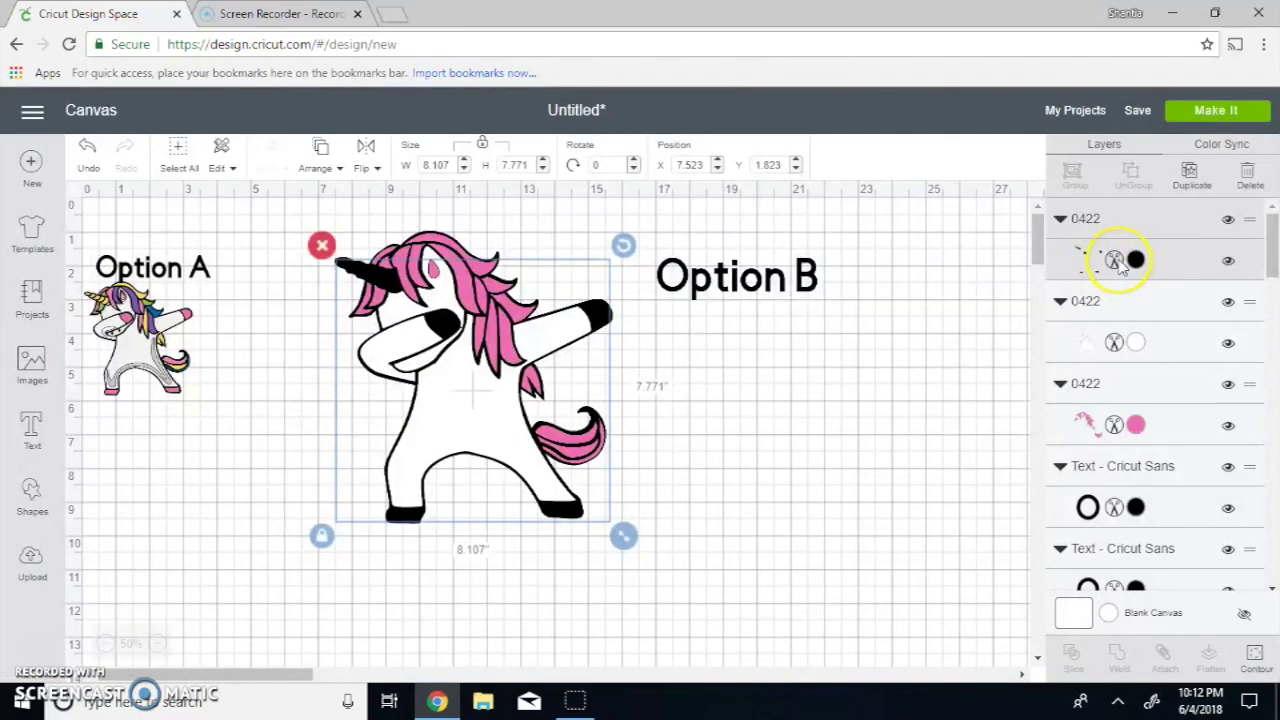
# - Recolour the horn and hooves layer yellow (#FFD863) and deselect it
pyautogui.click(1113, 262)
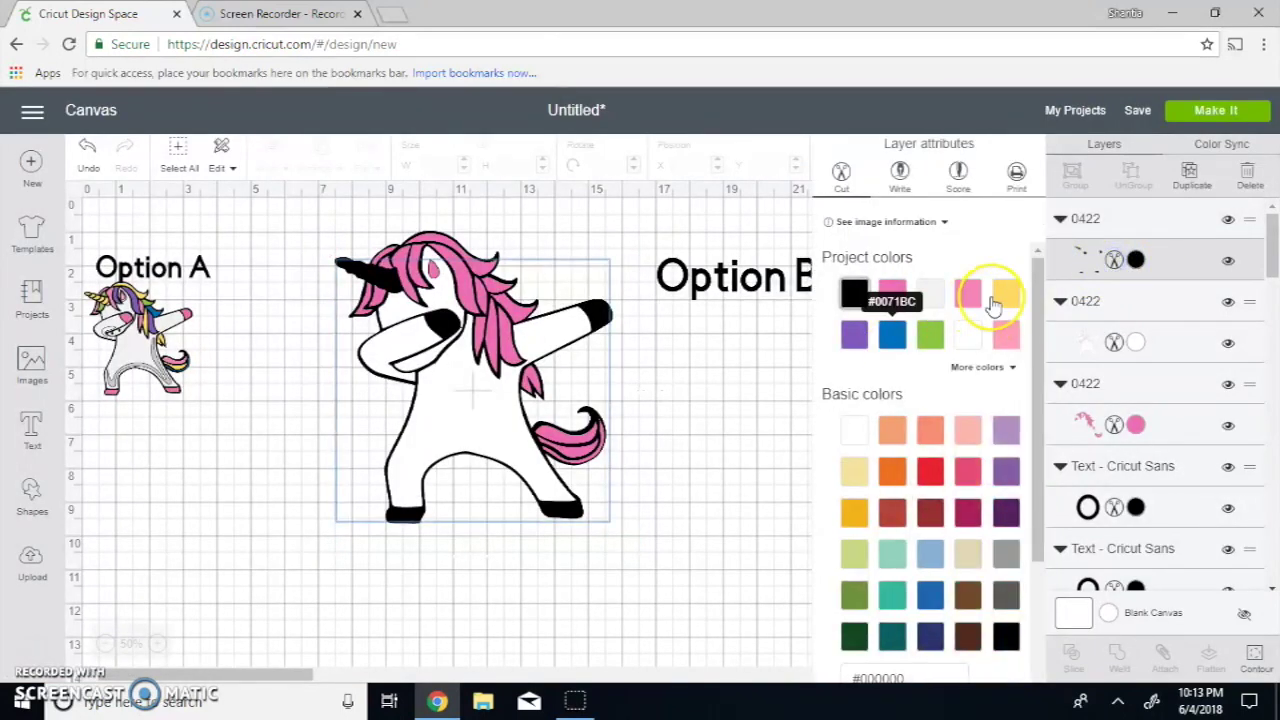
pyautogui.click(1003, 296)
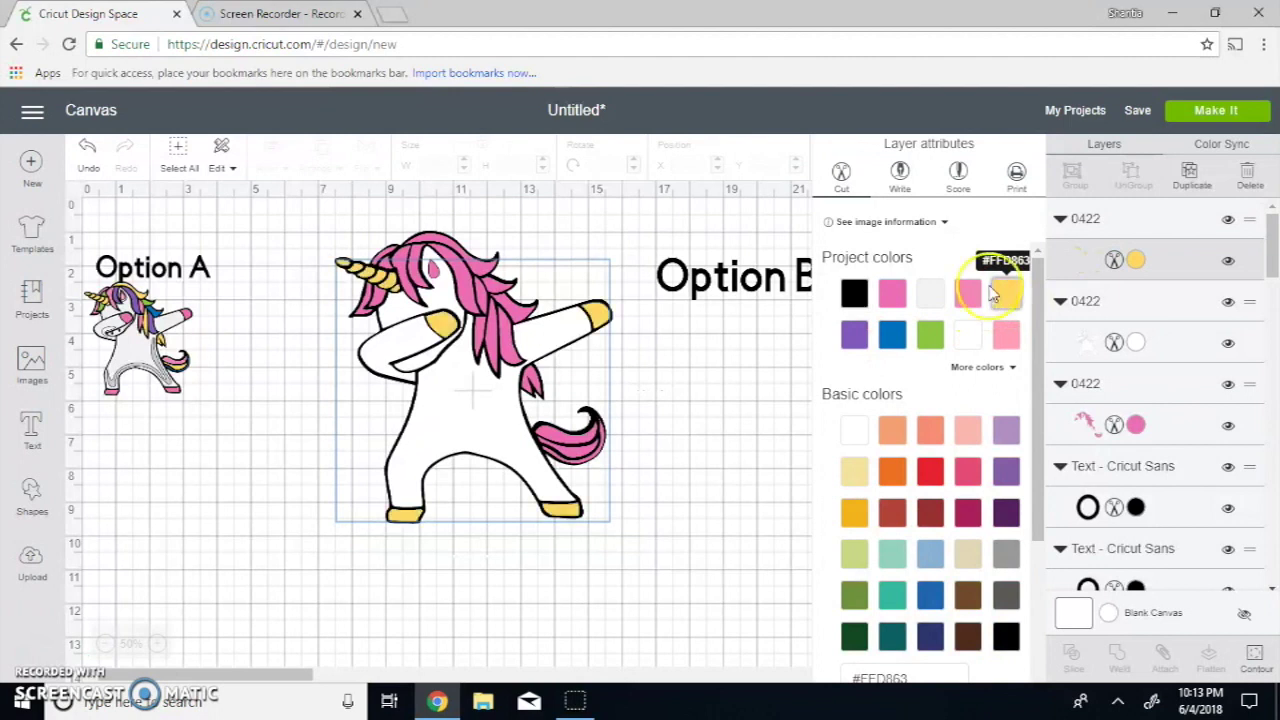
pyautogui.click(614, 357)
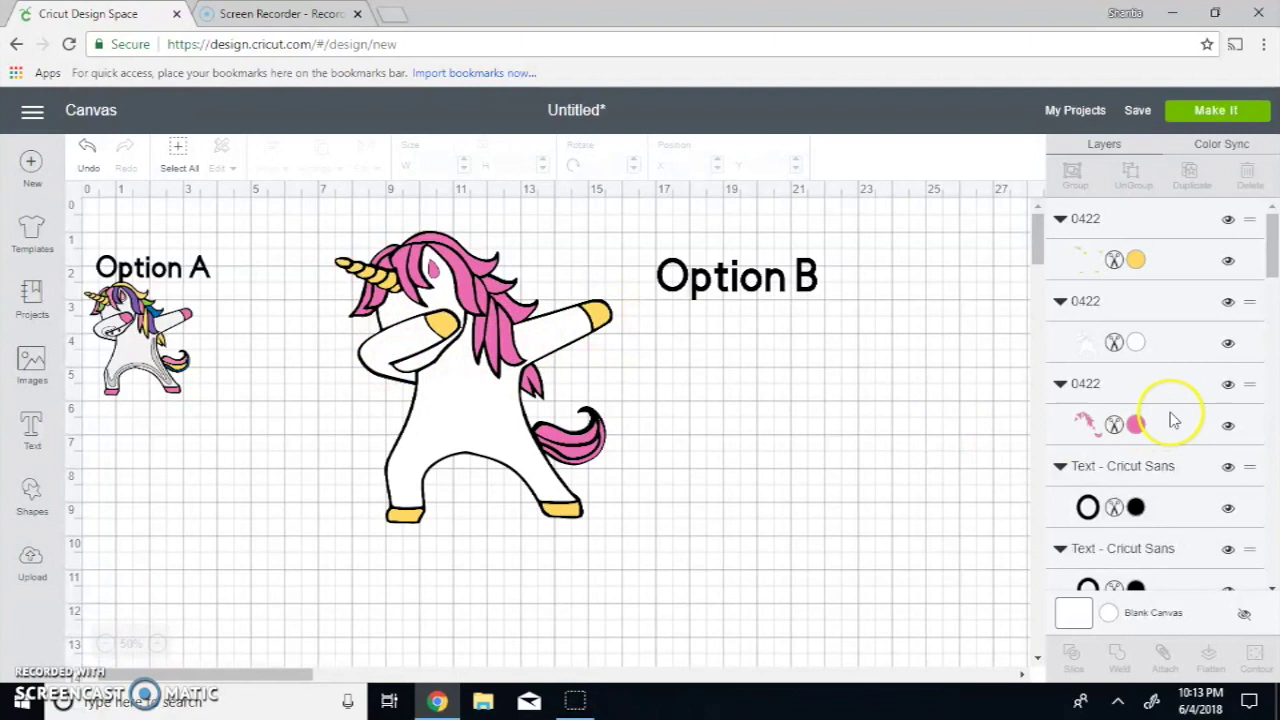
# - Turn on the two nostril contours in the muzzle of the white body layer and close the contour settings
pyautogui.click(1083, 344)
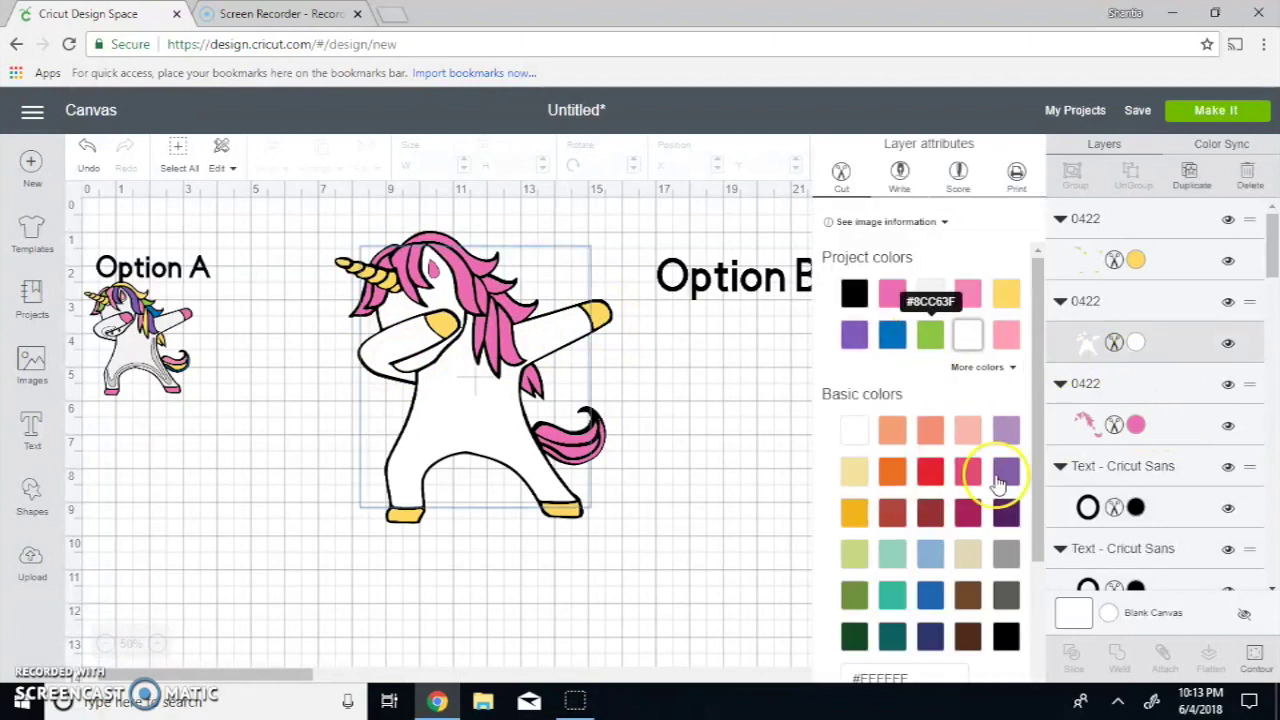
pyautogui.click(1255, 655)
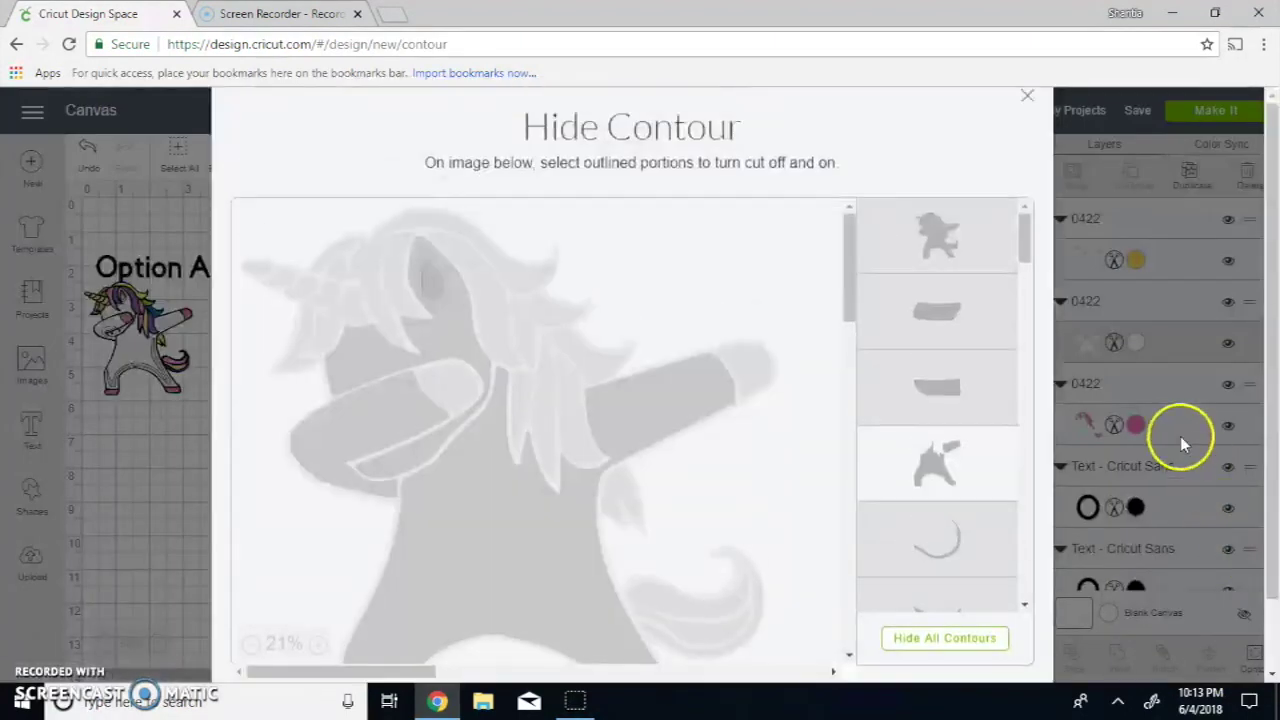
pyautogui.click(372, 523)
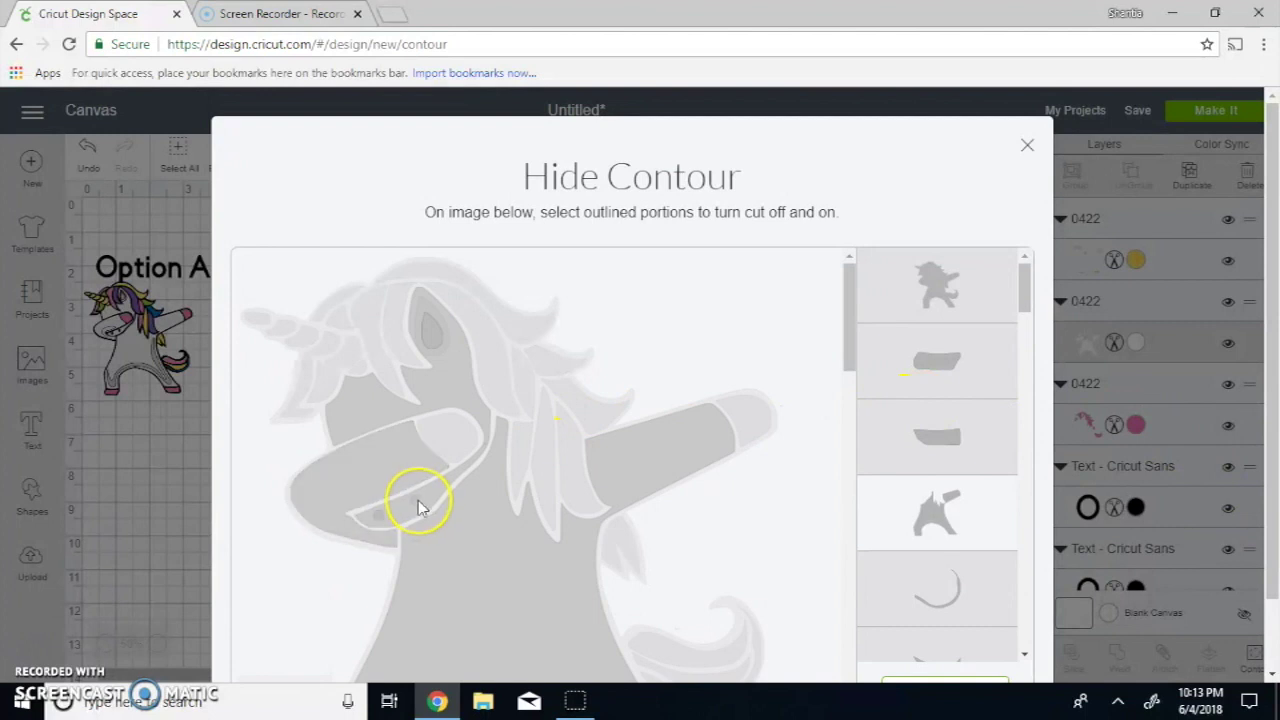
pyautogui.click(1028, 153)
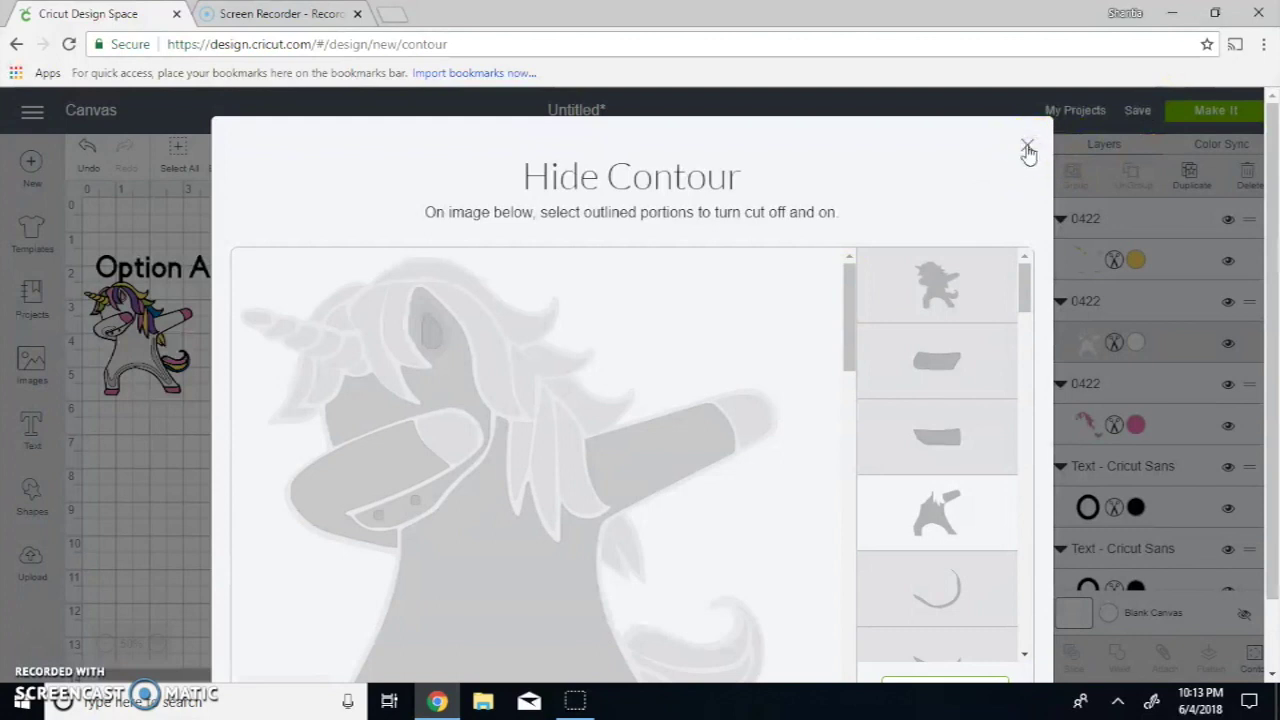
pyautogui.click(1028, 150)
pyautogui.click(654, 261)
pyautogui.click(445, 458)
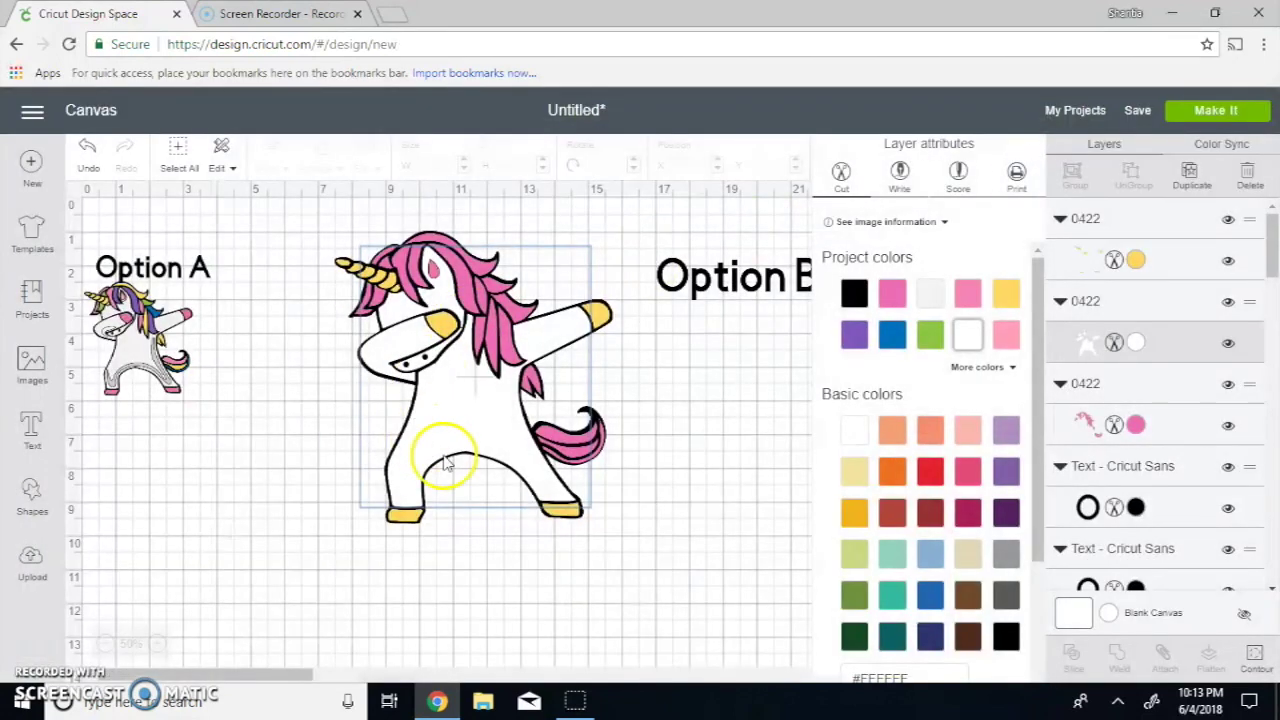
# - Enlarge the Option A unicorn to about 6.9 × 7.3 in and attach all its layers together
pyautogui.click(118, 345)
pyautogui.moveTo(205, 410); pyautogui.dragTo(320, 568)
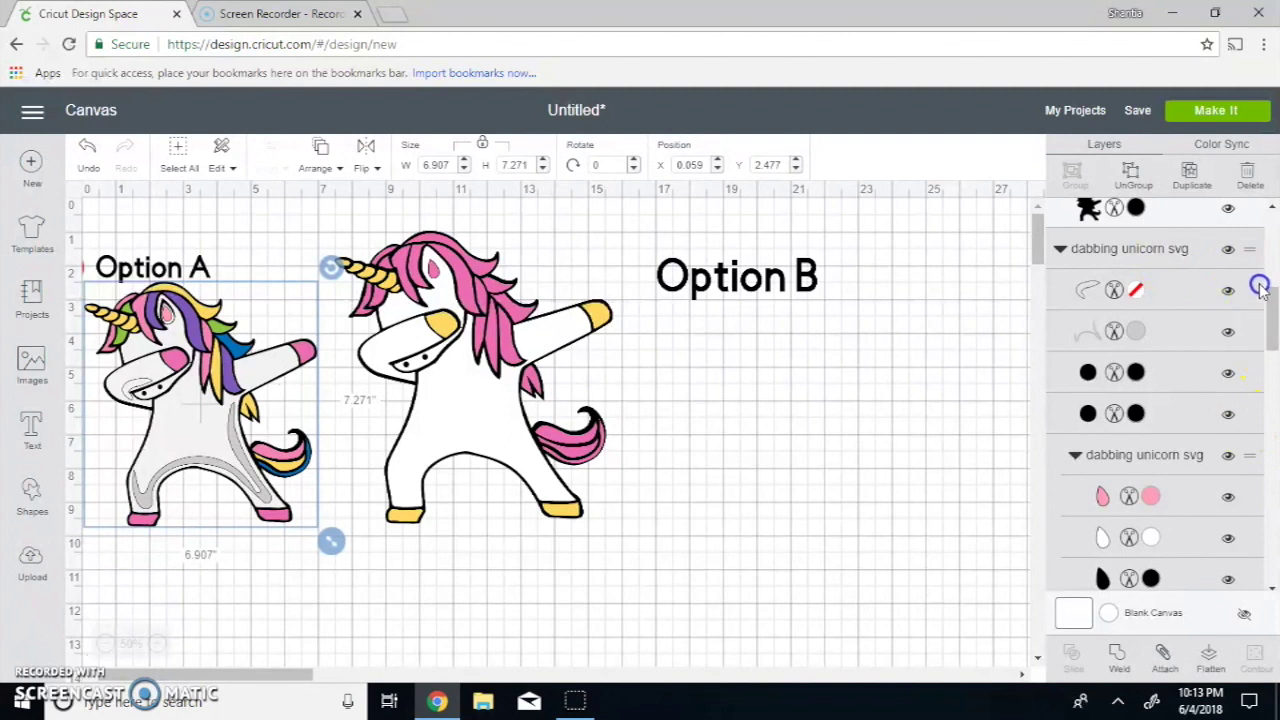
pyautogui.click(1166, 654)
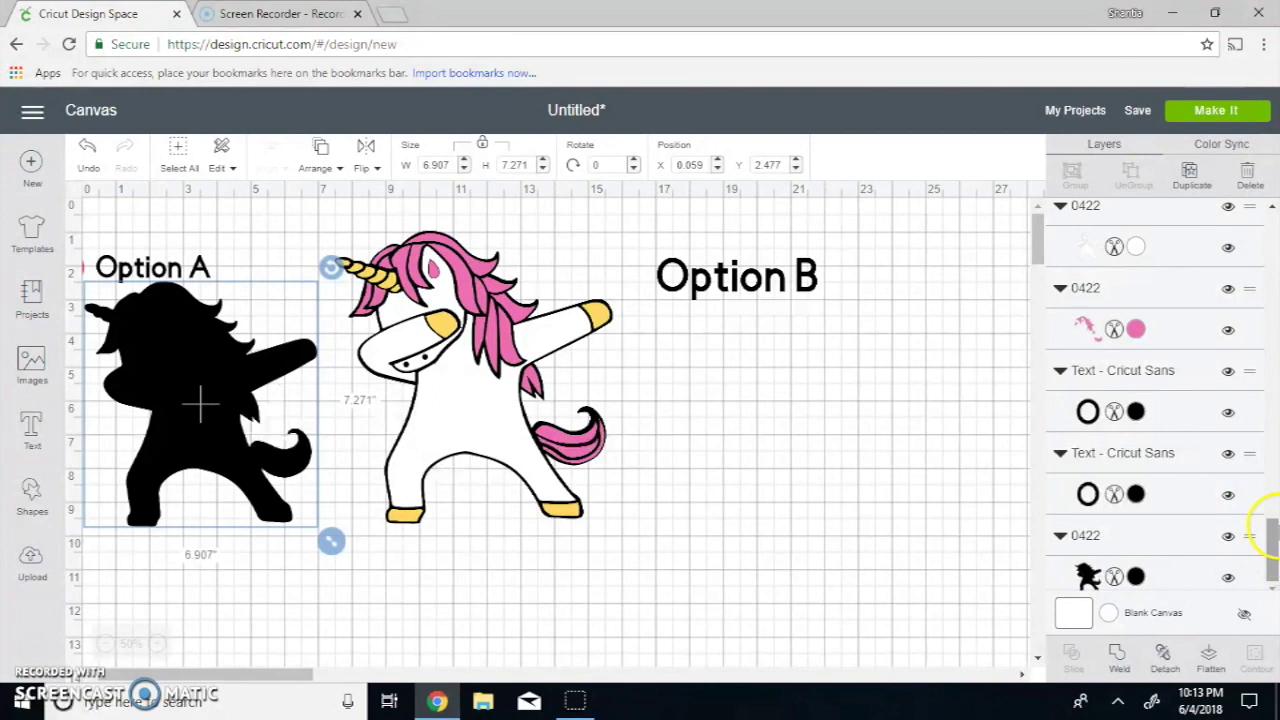
# - Hide the attached Option A unicorn on the canvas
pyautogui.moveTo(1273, 554); pyautogui.dragTo(1276, 167)
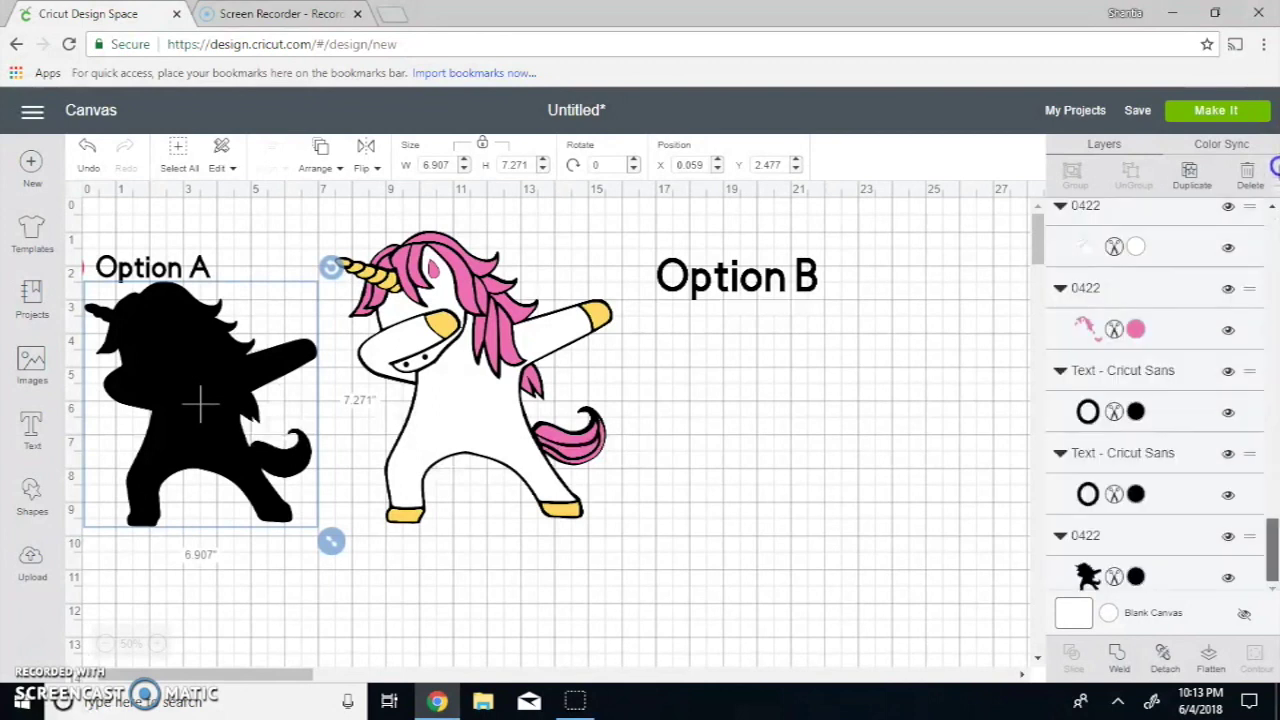
pyautogui.scroll(10, 1273, 278)
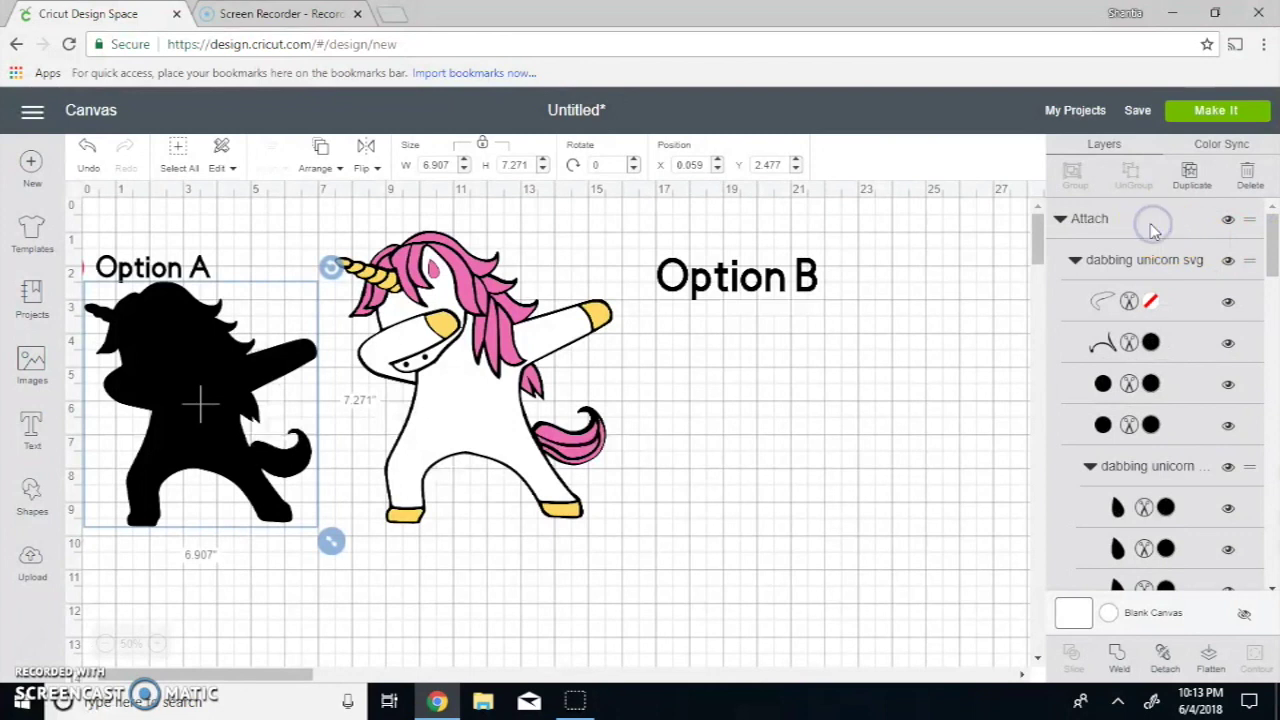
pyautogui.click(1227, 219)
# - Save the project under the name "unicorn turtorial purposes"
pyautogui.click(1131, 105)
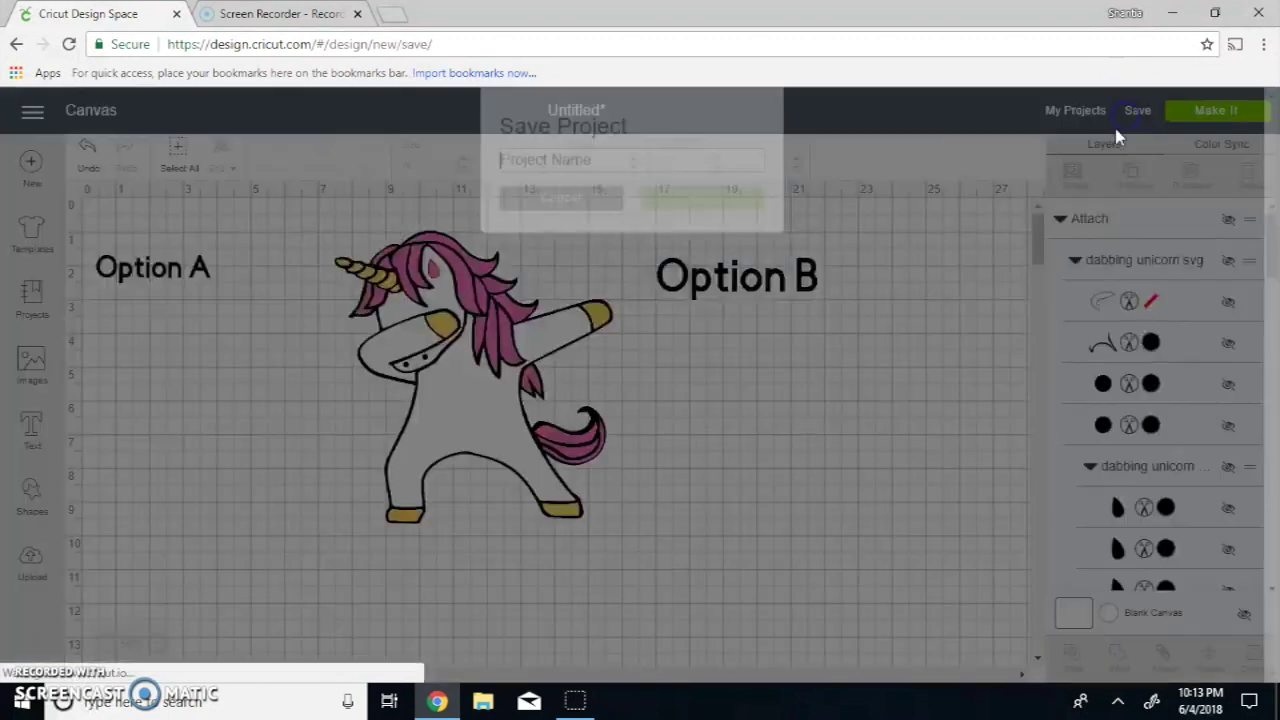
pyautogui.click(638, 209)
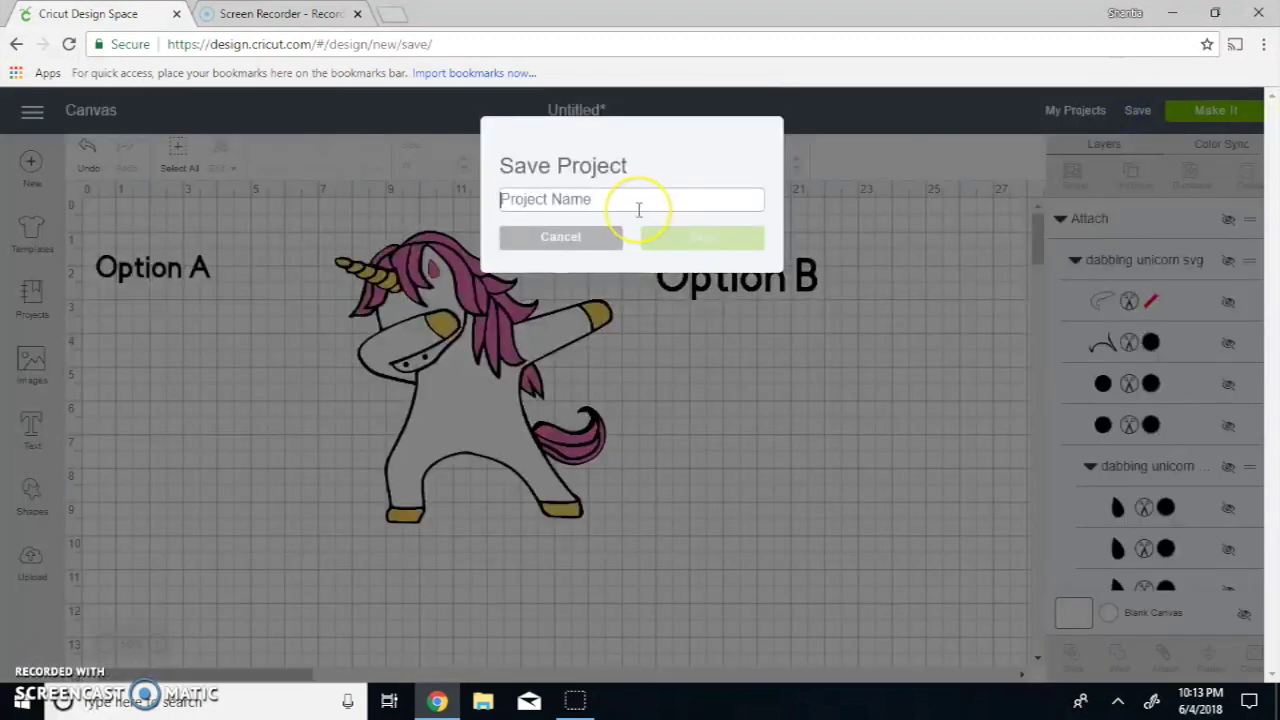
pyautogui.write('unicorn turtorial')
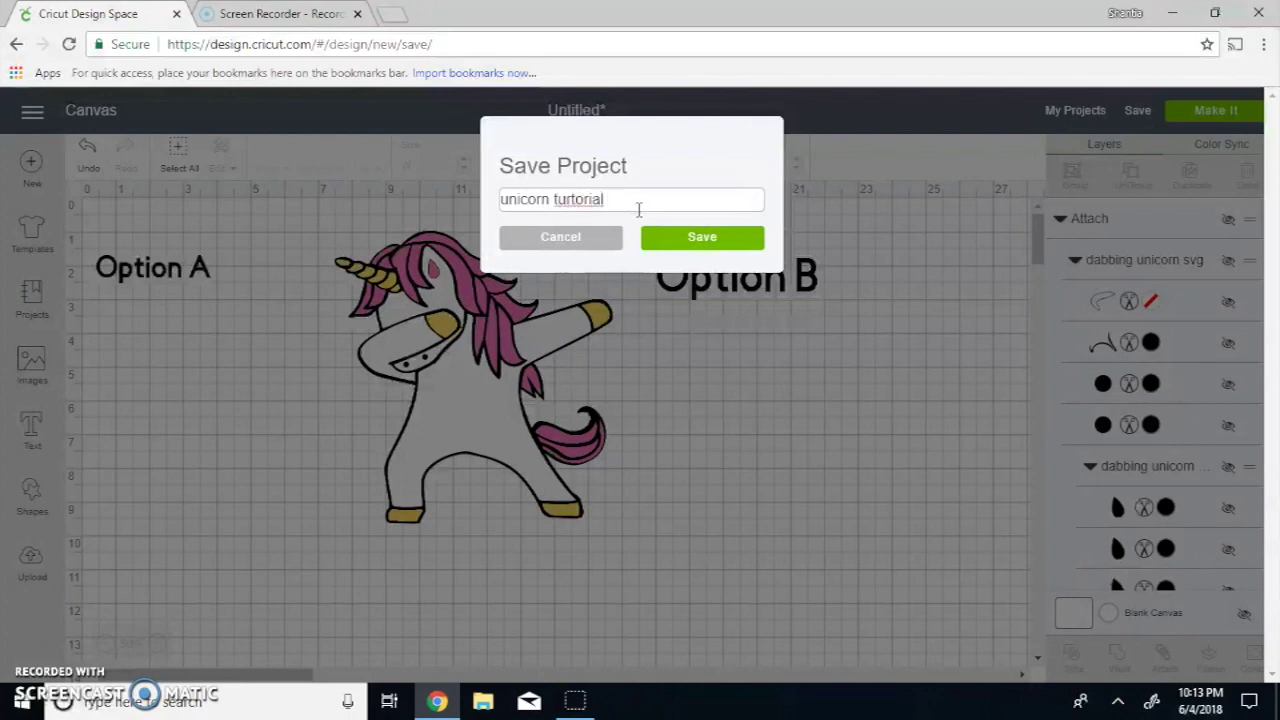
pyautogui.write(' purposes')
pyautogui.click(728, 237)
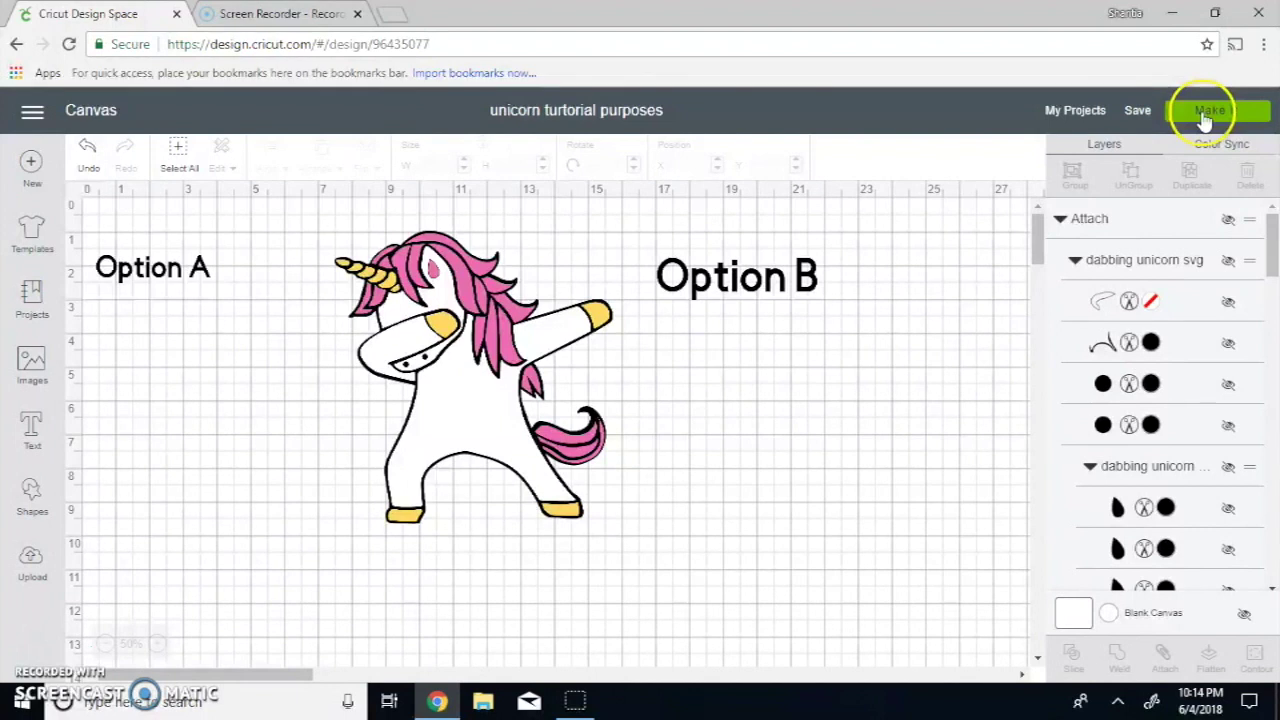
# - Send the project to the cut preparation preview and examine the white body mat and the list of mats
pyautogui.click(1205, 118)
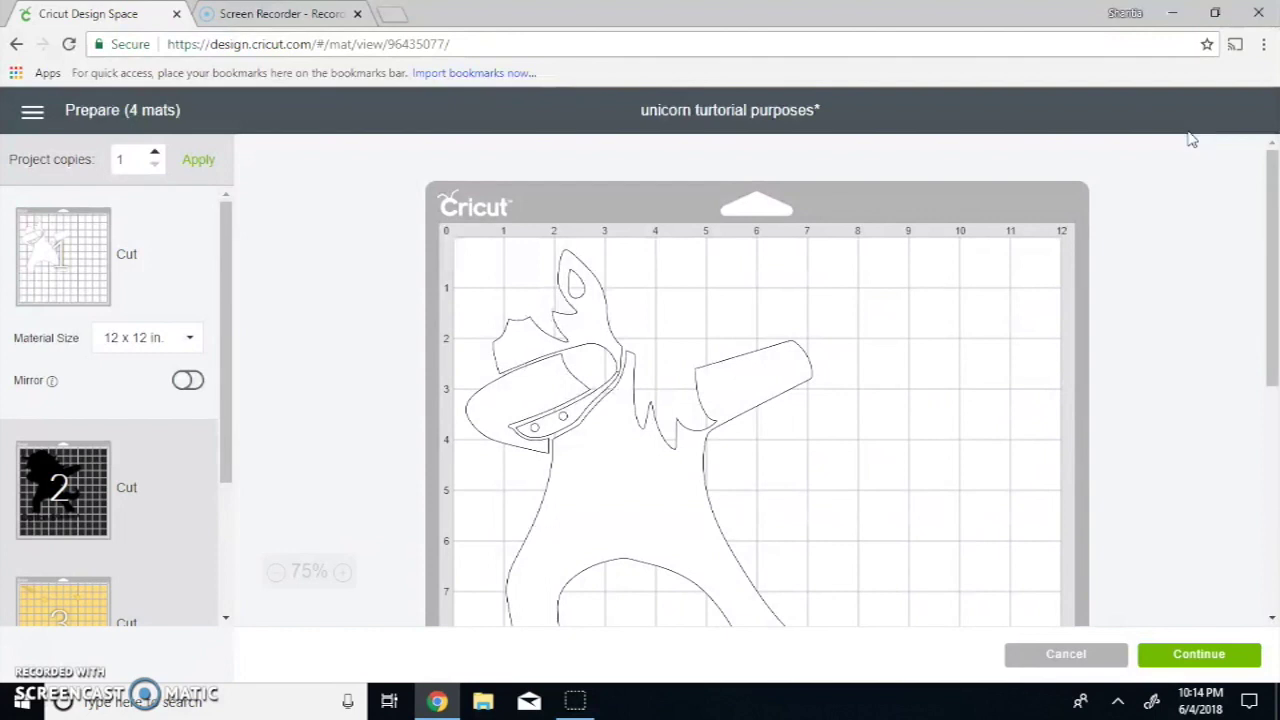
pyautogui.click(645, 468)
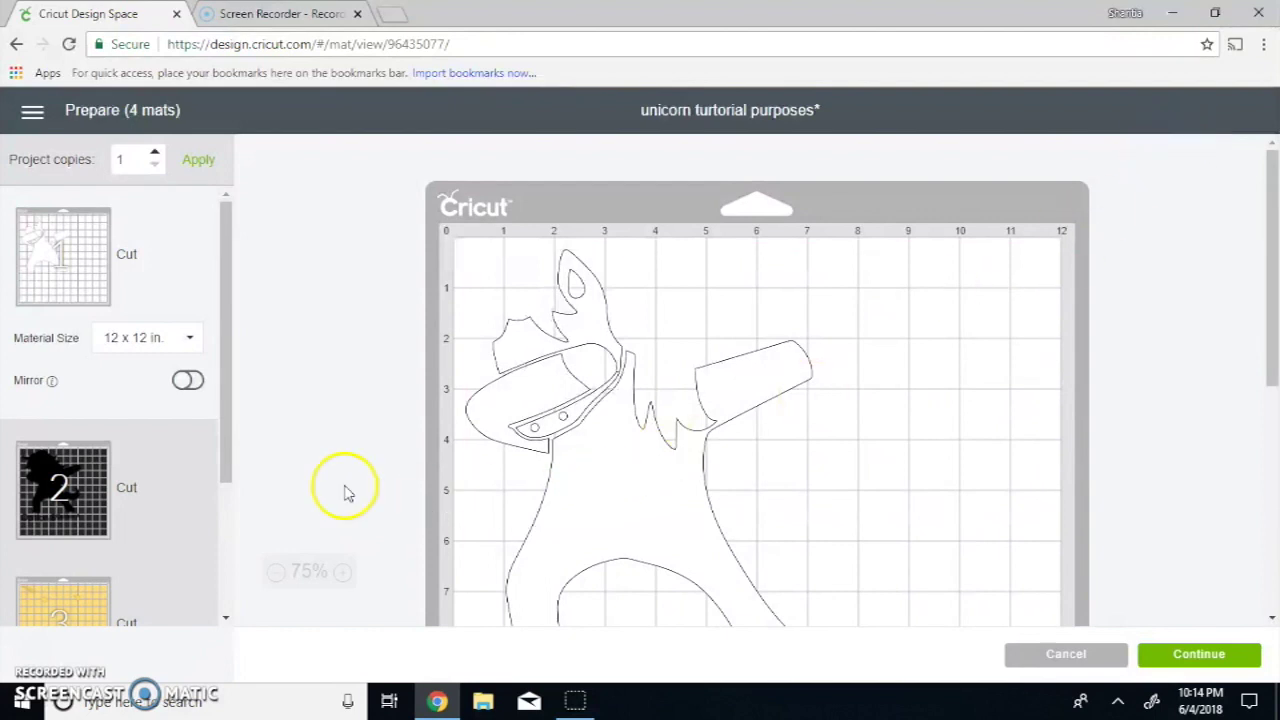
pyautogui.scroll(-4, 343, 491)
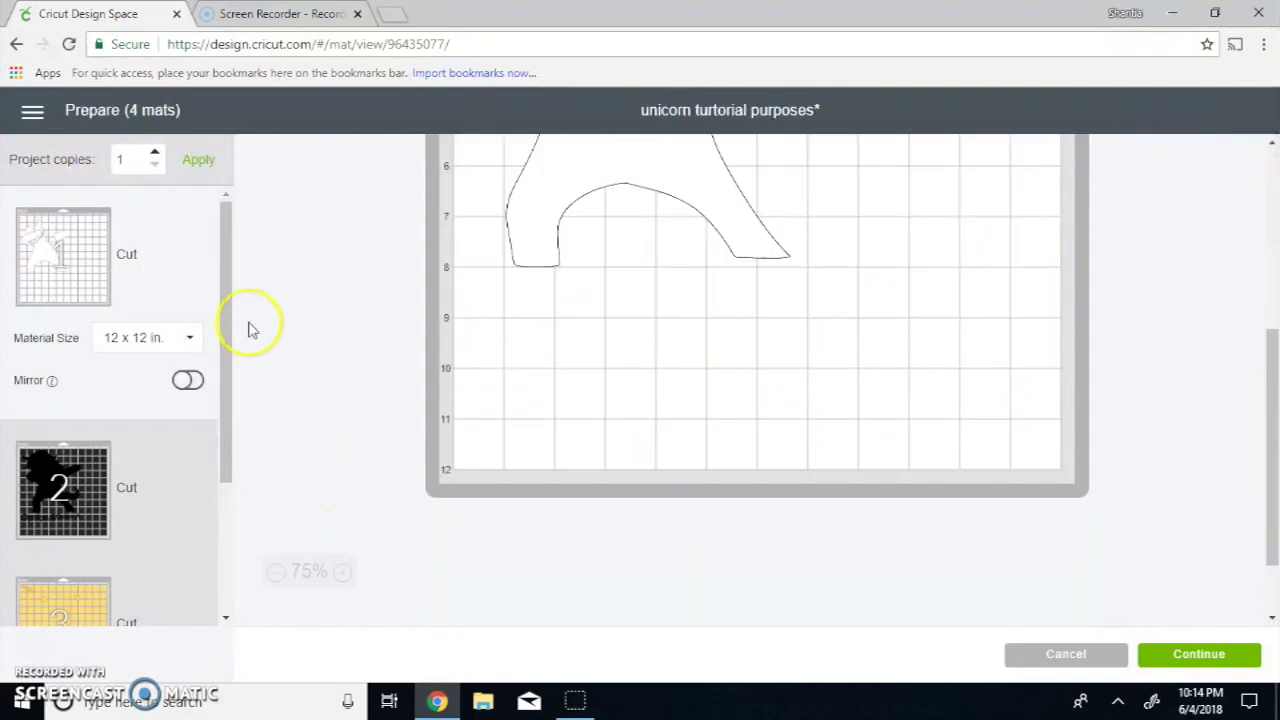
pyautogui.scroll(-3, 209, 346)
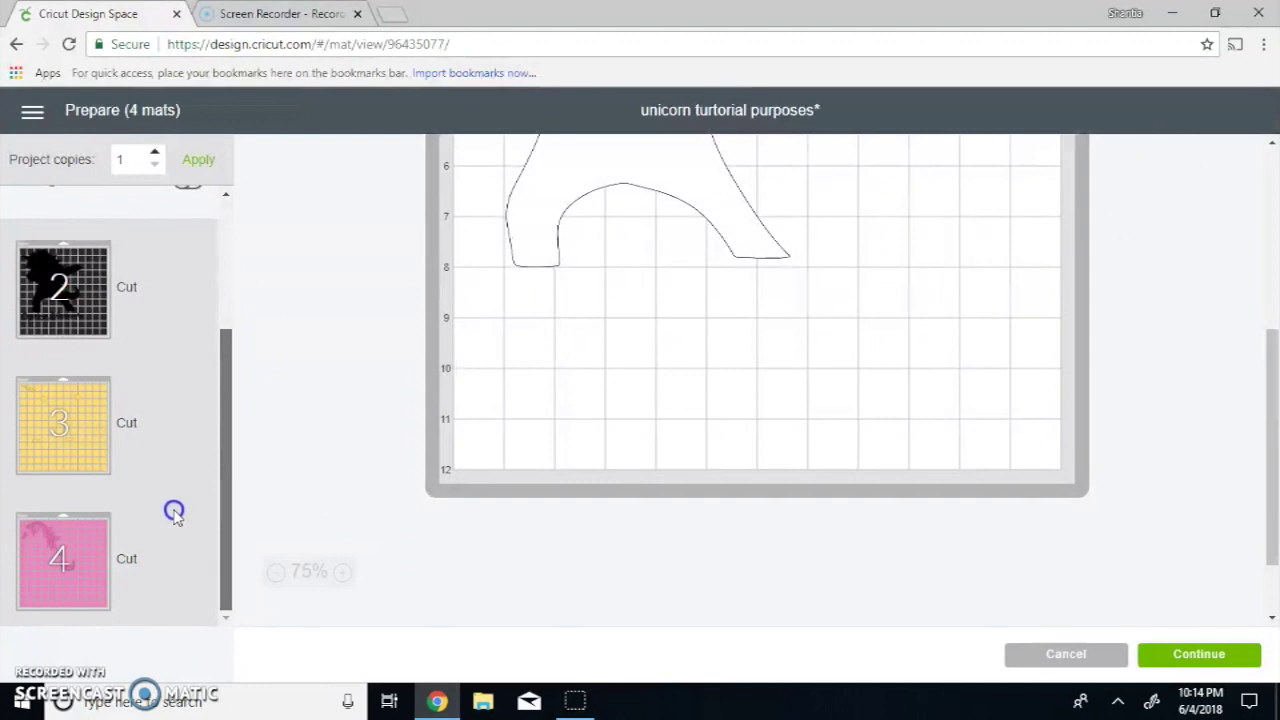
pyautogui.scroll(4, 190, 420)
pyautogui.click(1272, 355)
pyautogui.moveTo(1270, 355); pyautogui.dragTo(1226, 230)
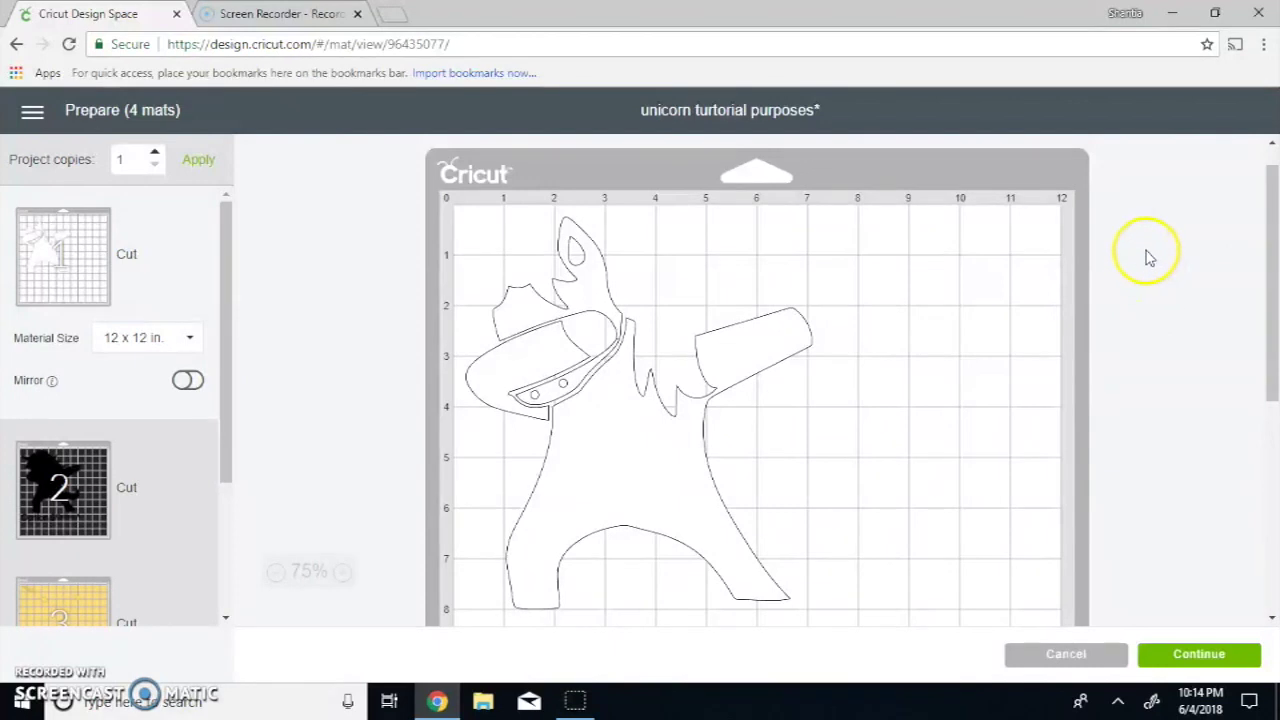
# - Examine the black silhouette, yellow horn and hooves, white body, and pink mane and tail mats one by one
pyautogui.click(44, 492)
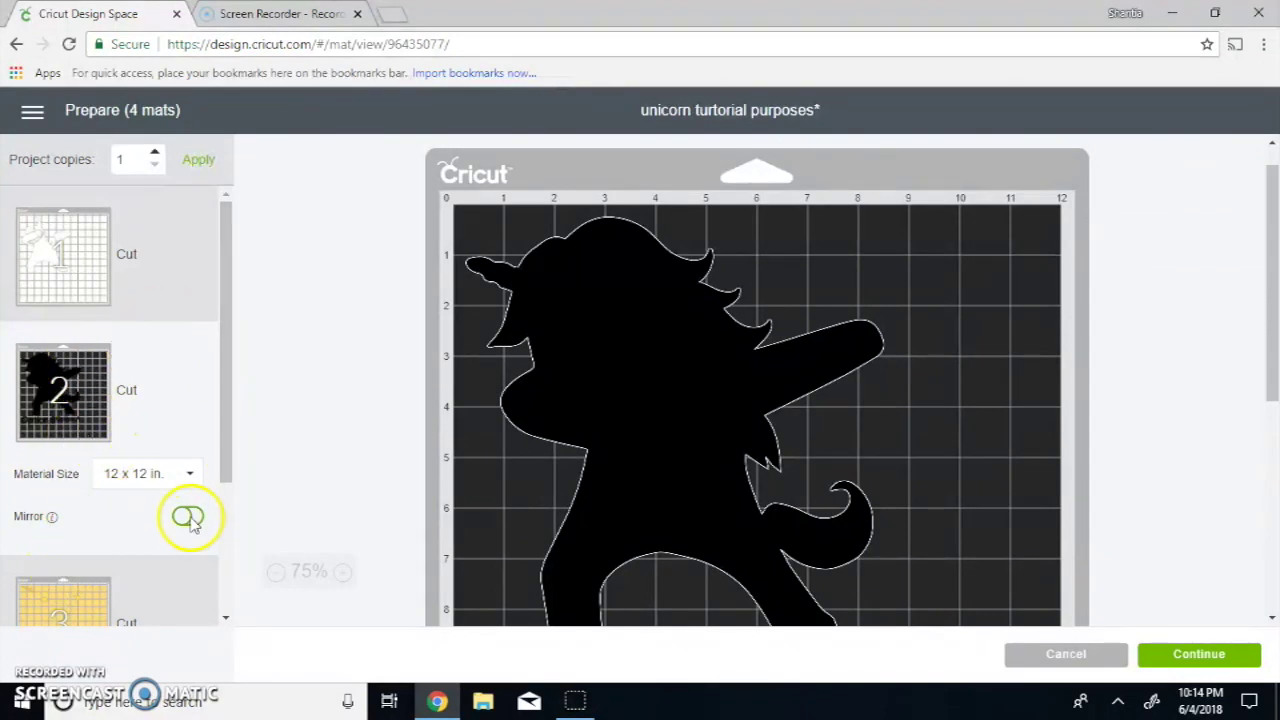
pyautogui.scroll(-2, 129, 580)
pyautogui.click(126, 573)
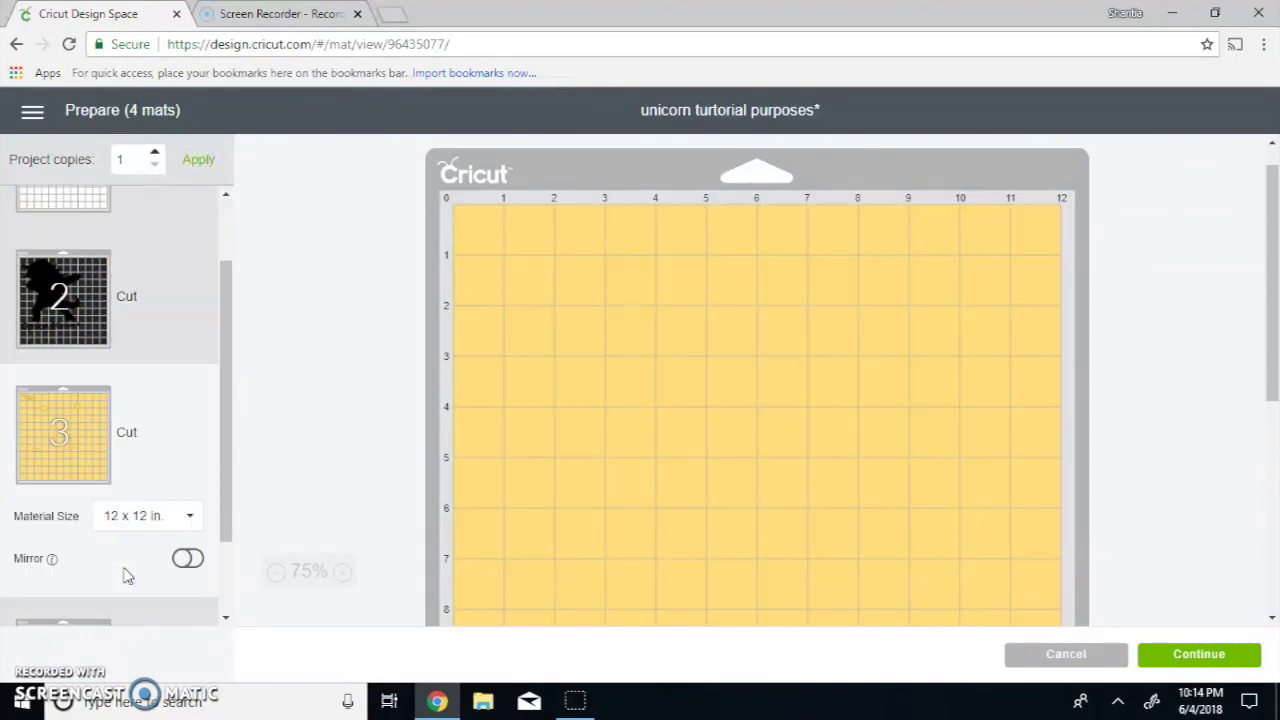
pyautogui.click(114, 462)
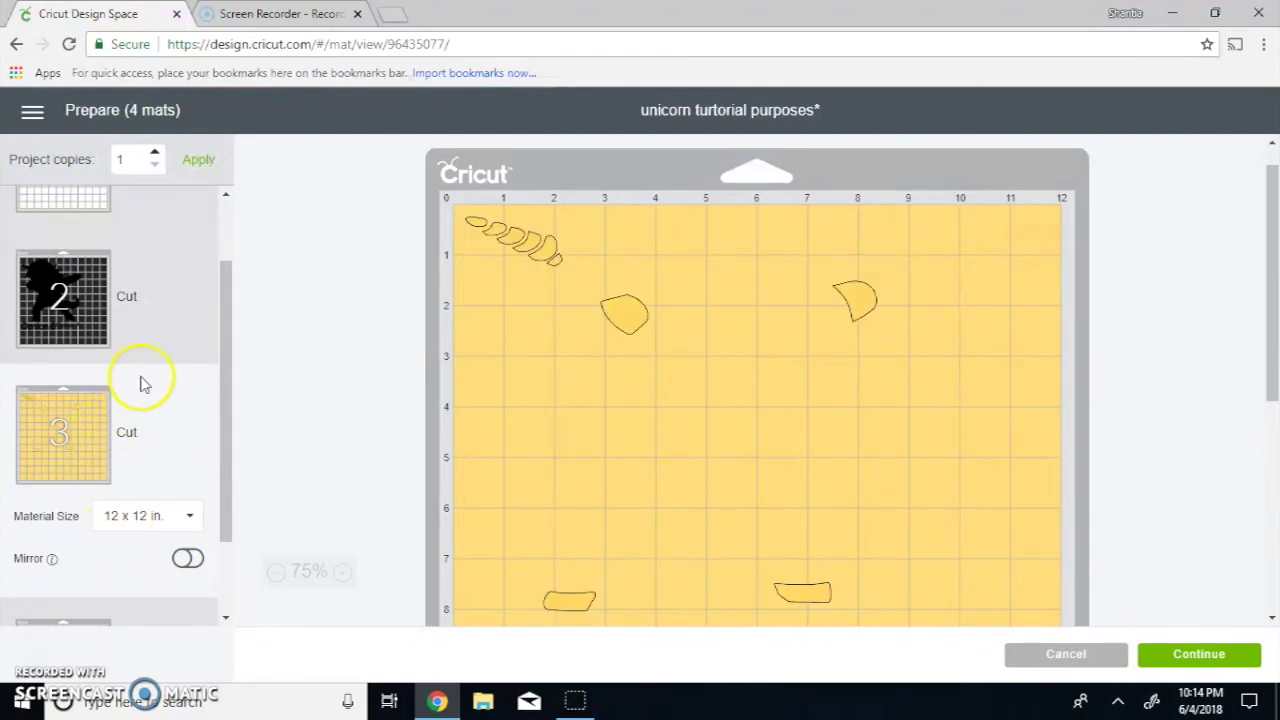
pyautogui.click(97, 320)
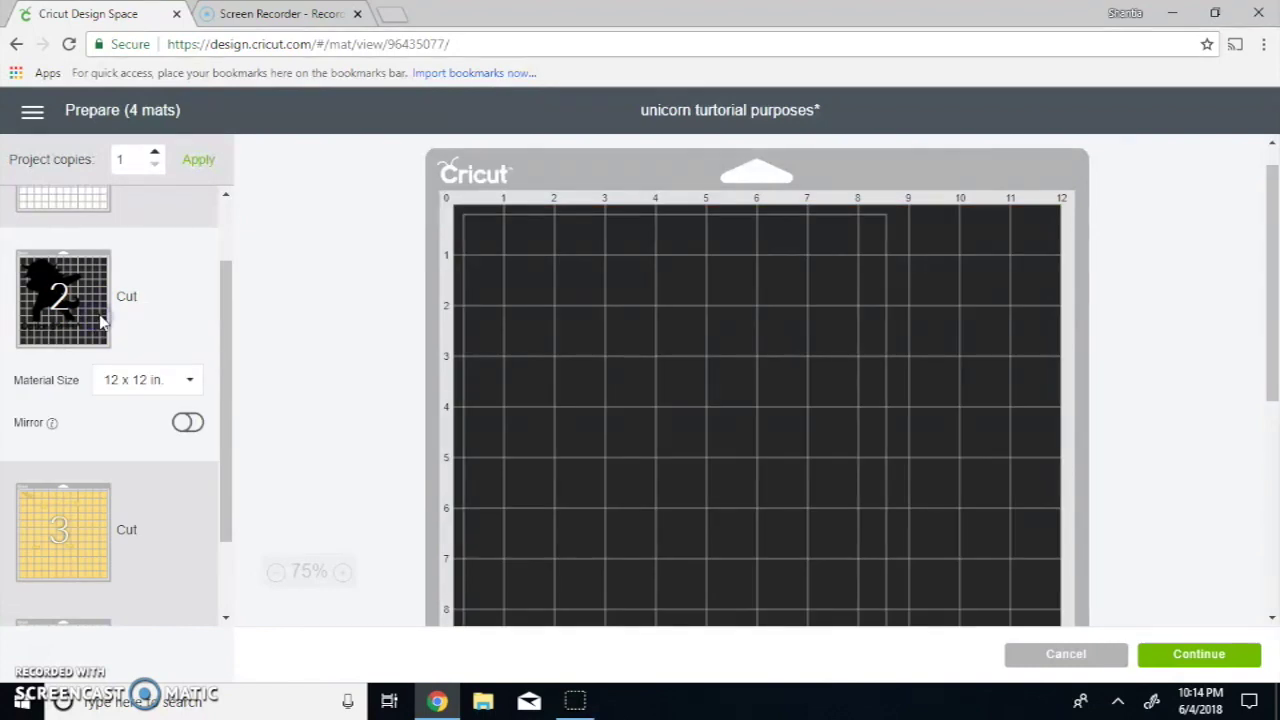
pyautogui.scroll(1, 100, 320)
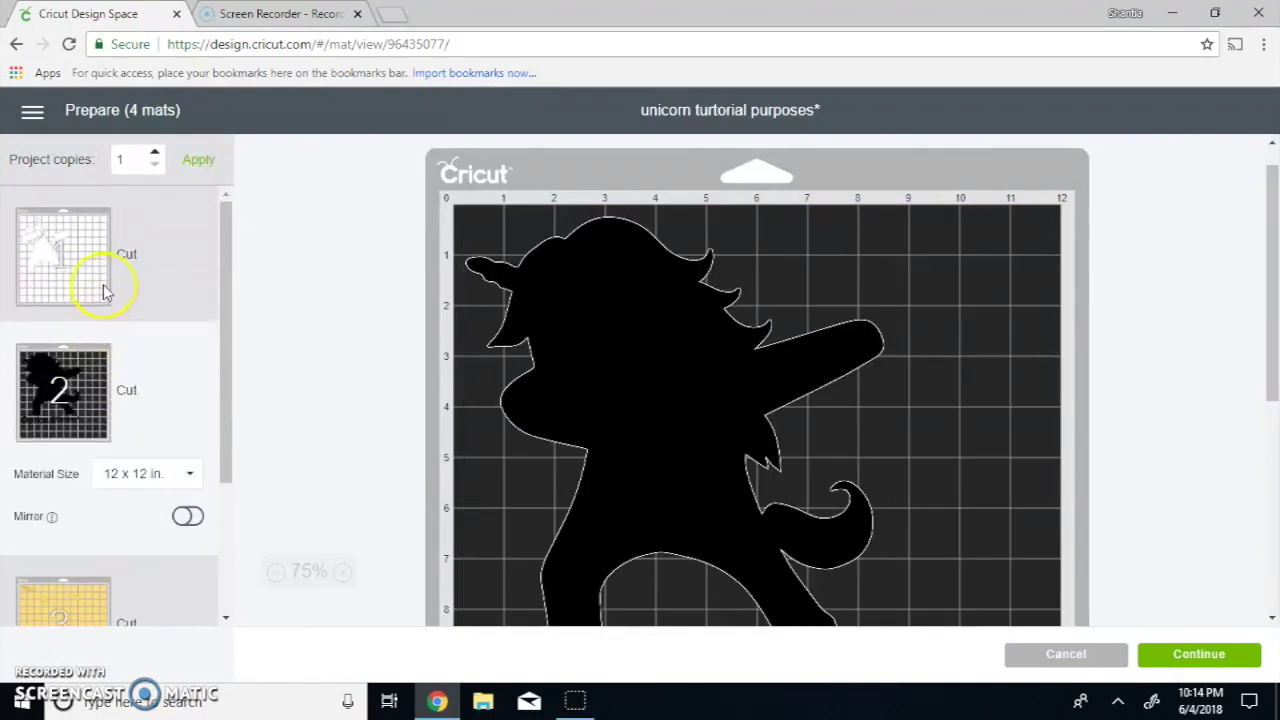
pyautogui.click(103, 284)
pyautogui.scroll(-2, 90, 460)
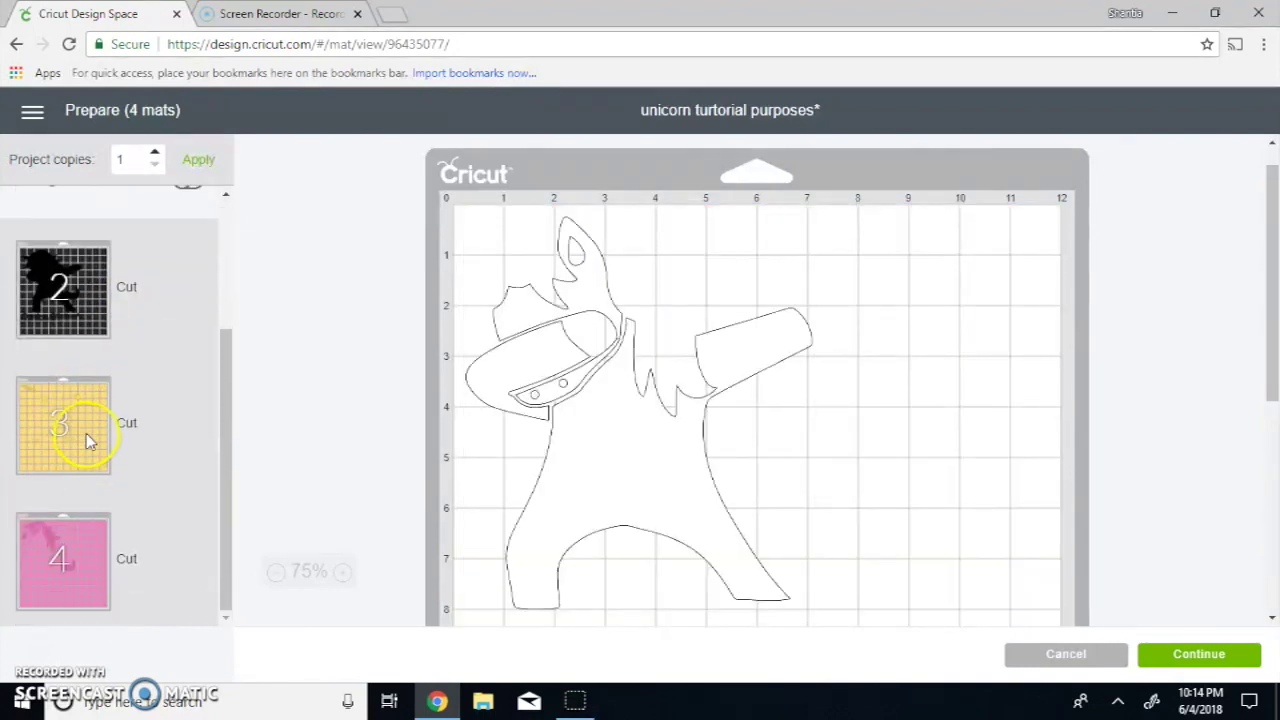
pyautogui.click(83, 420)
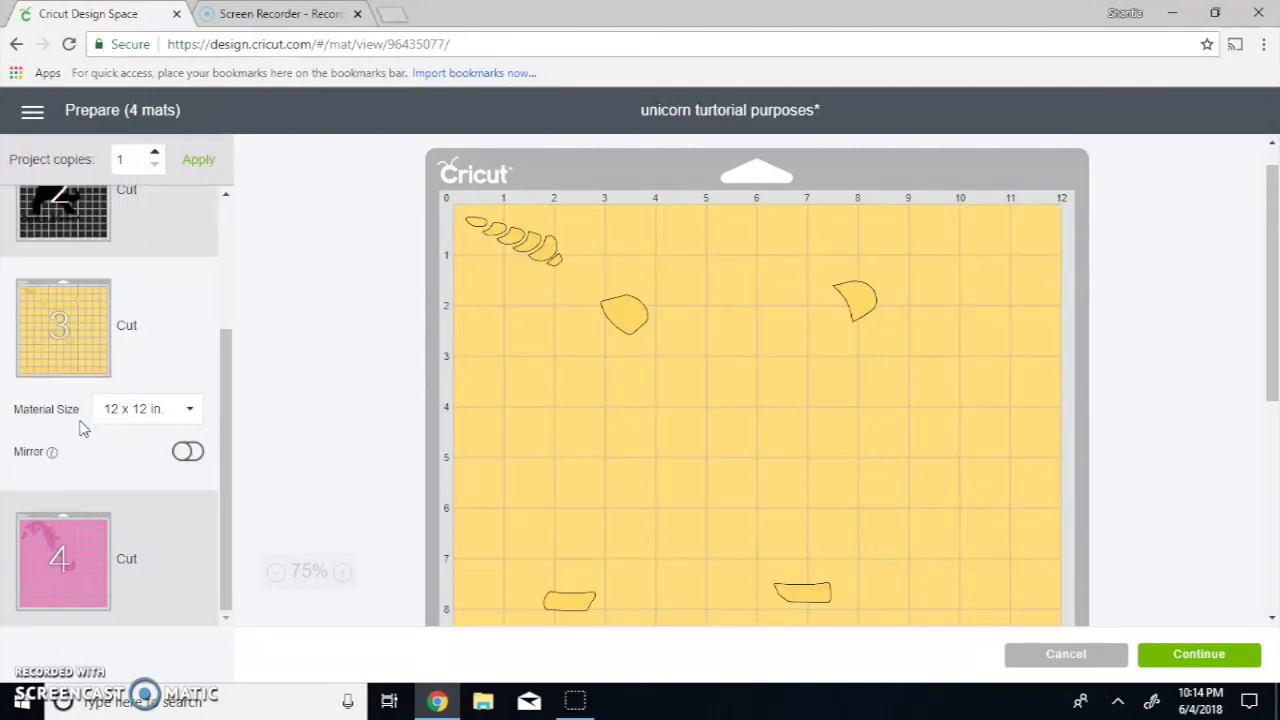
pyautogui.doubleClick(58, 575)
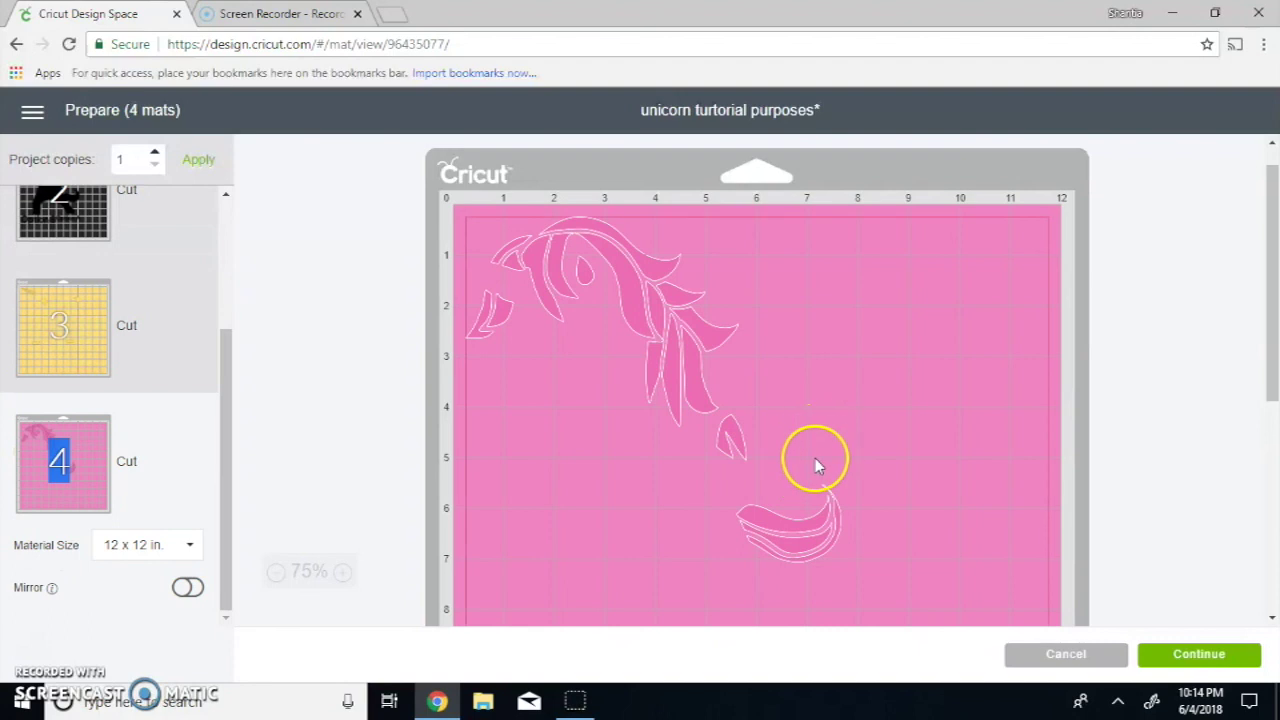
# - Check the mane and tail pieces on the pink mat, and leave the preview to return to the canvas
pyautogui.moveTo(723, 569); pyautogui.dragTo(723, 585)
pyautogui.moveTo(566, 443); pyautogui.dragTo(529, 337)
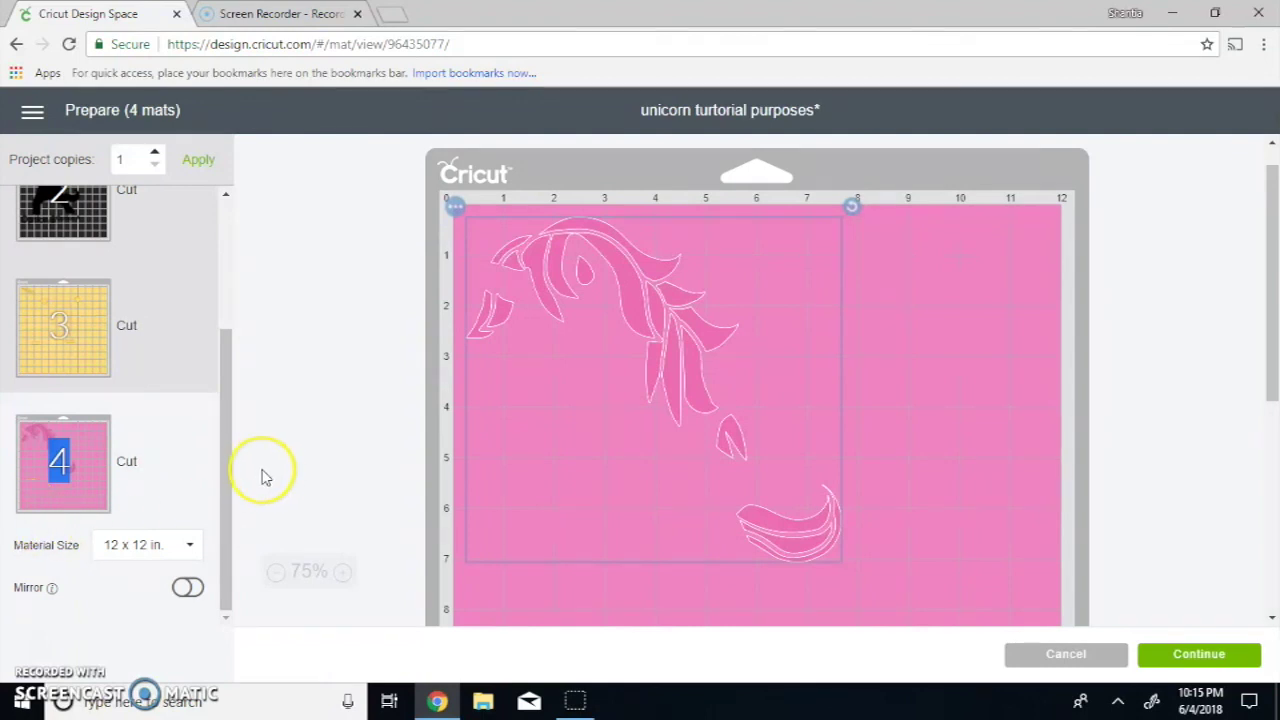
pyautogui.moveTo(229, 535); pyautogui.dragTo(163, 320)
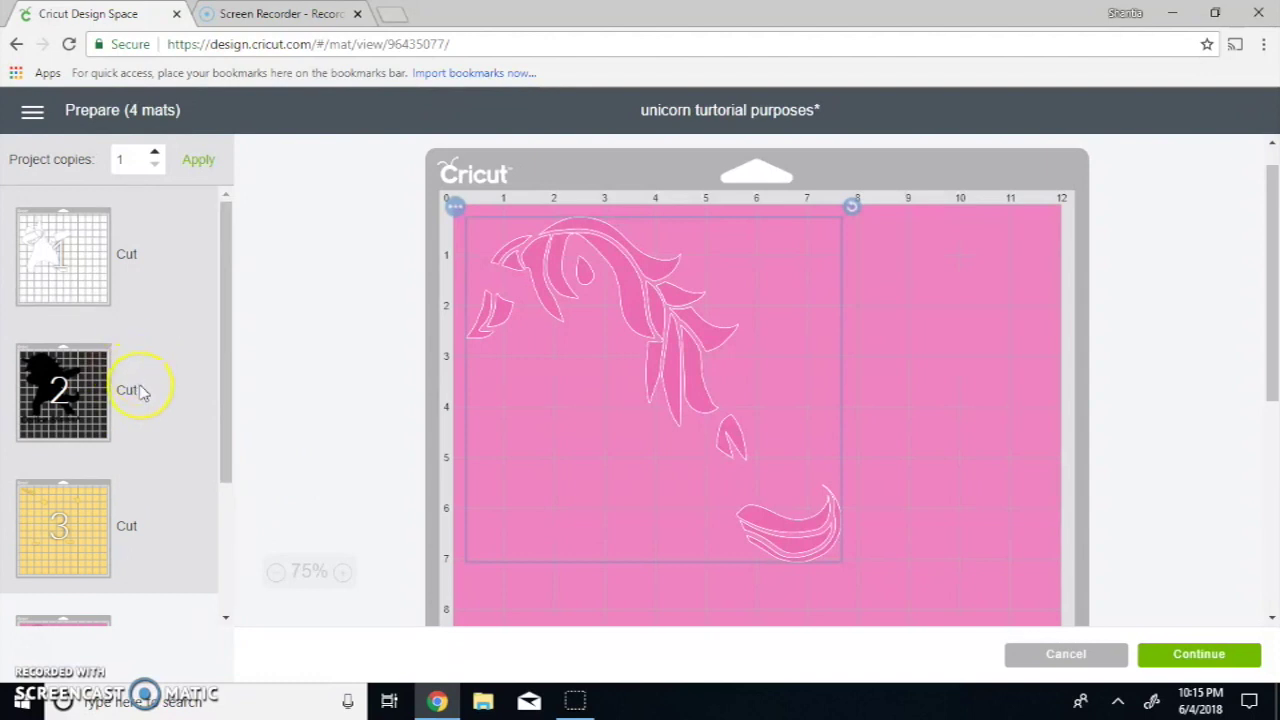
pyautogui.moveTo(1262, 263); pyautogui.dragTo(1250, 540)
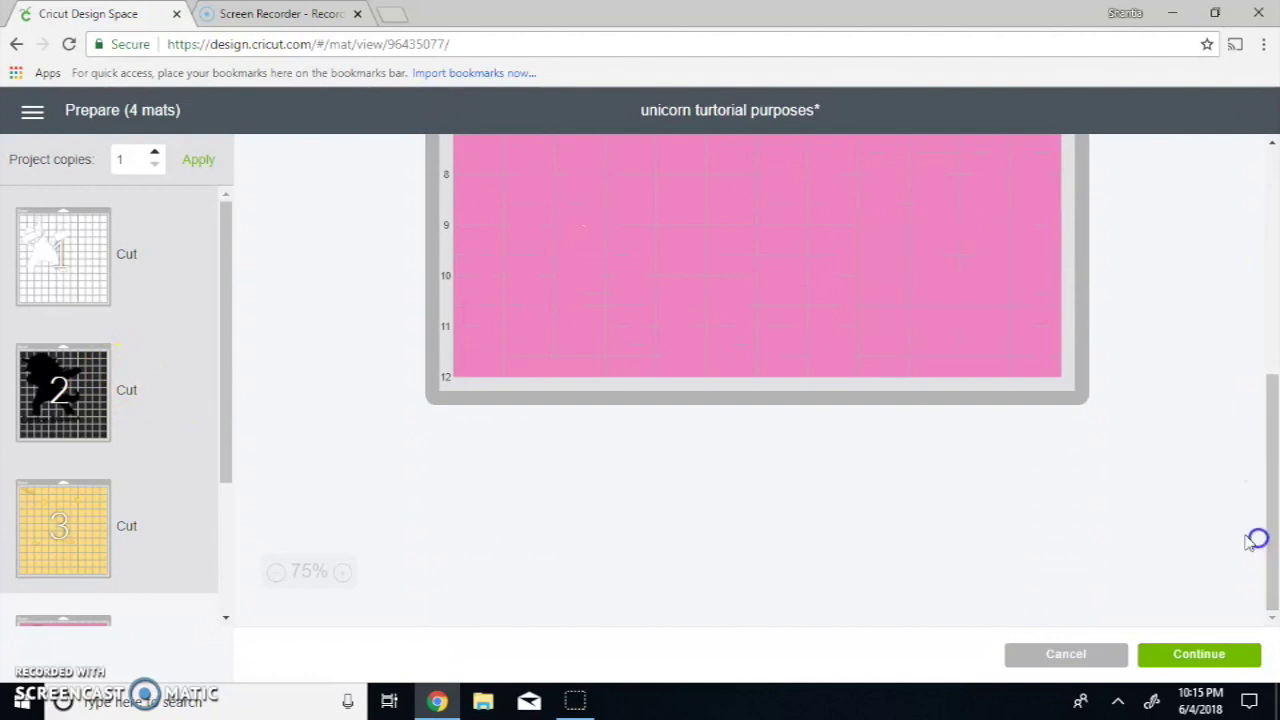
pyautogui.moveTo(1257, 457); pyautogui.dragTo(1237, 163)
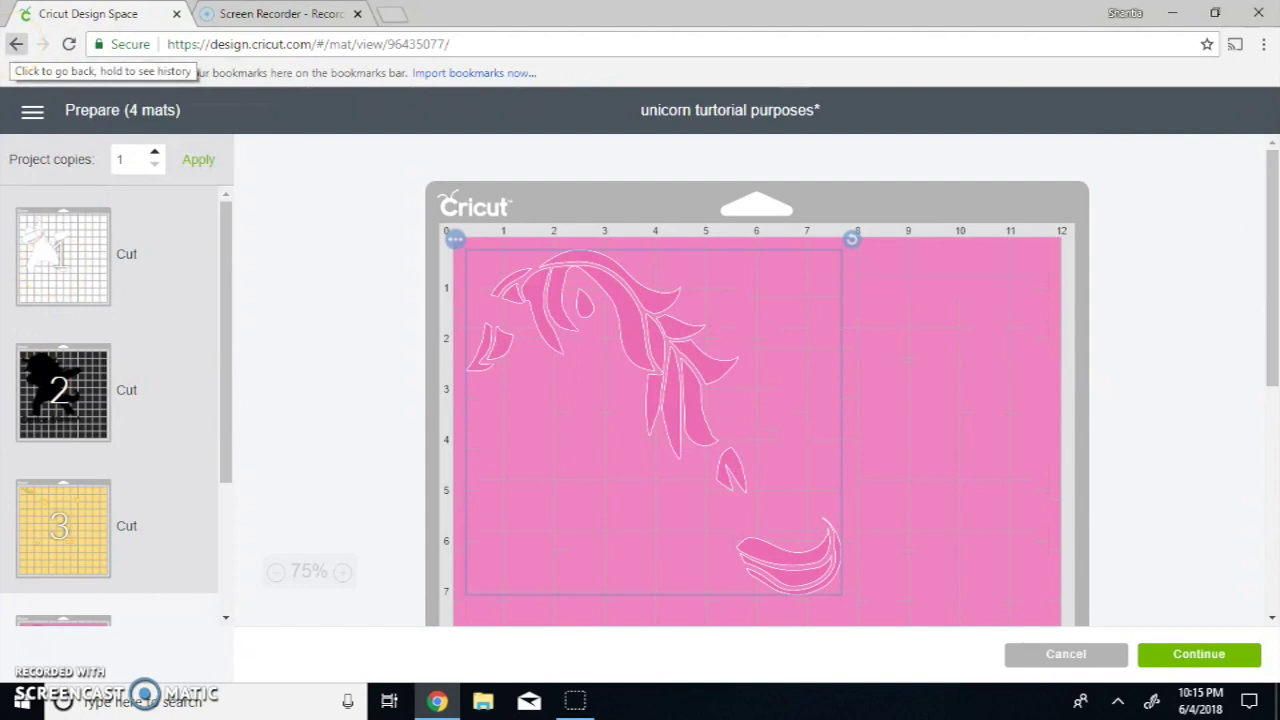
pyautogui.click(14, 45)
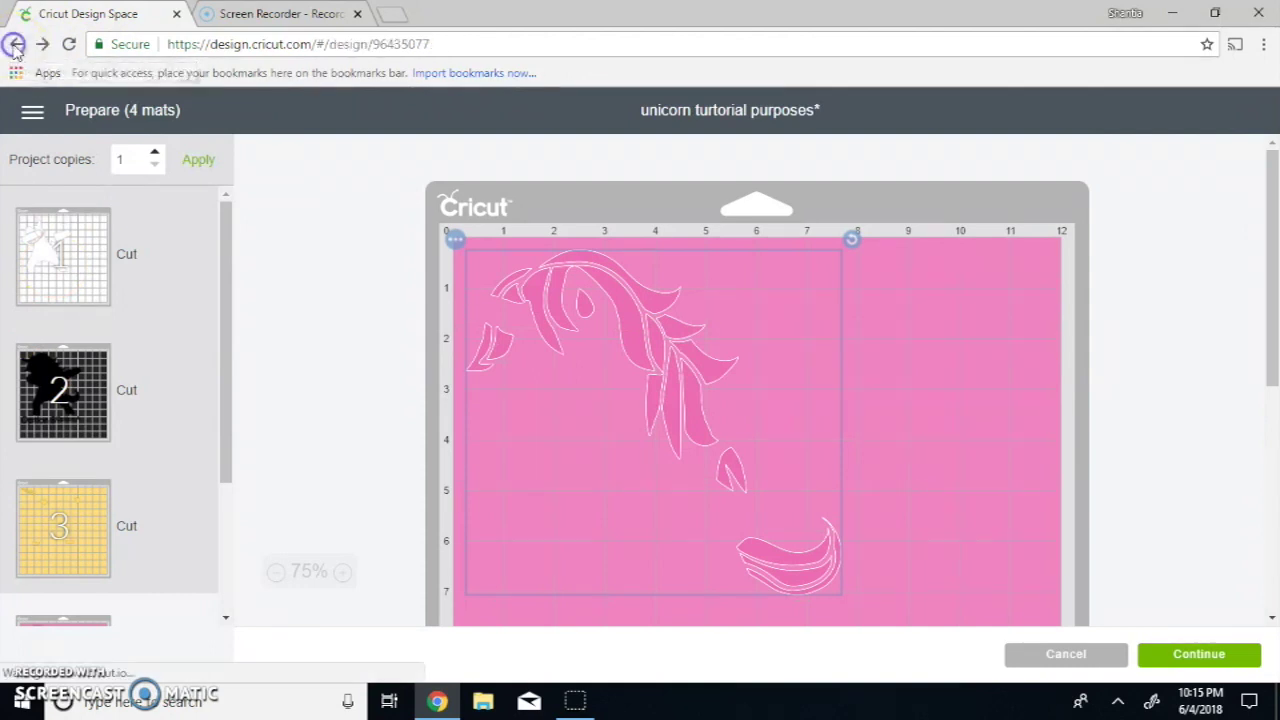